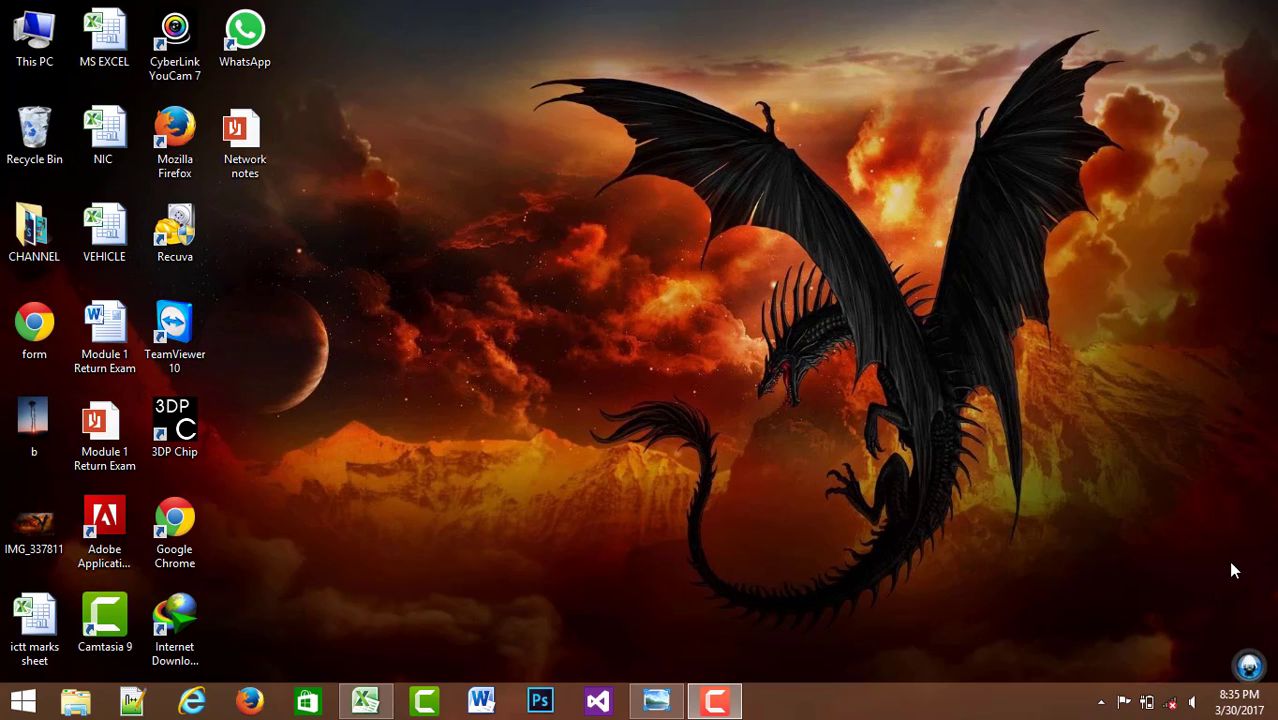
# - Switch to the exam paper img121 in Windows Photo Viewer and read its seven Excel tasks and the salary sheet data
pyautogui.rightClick(584, 222)
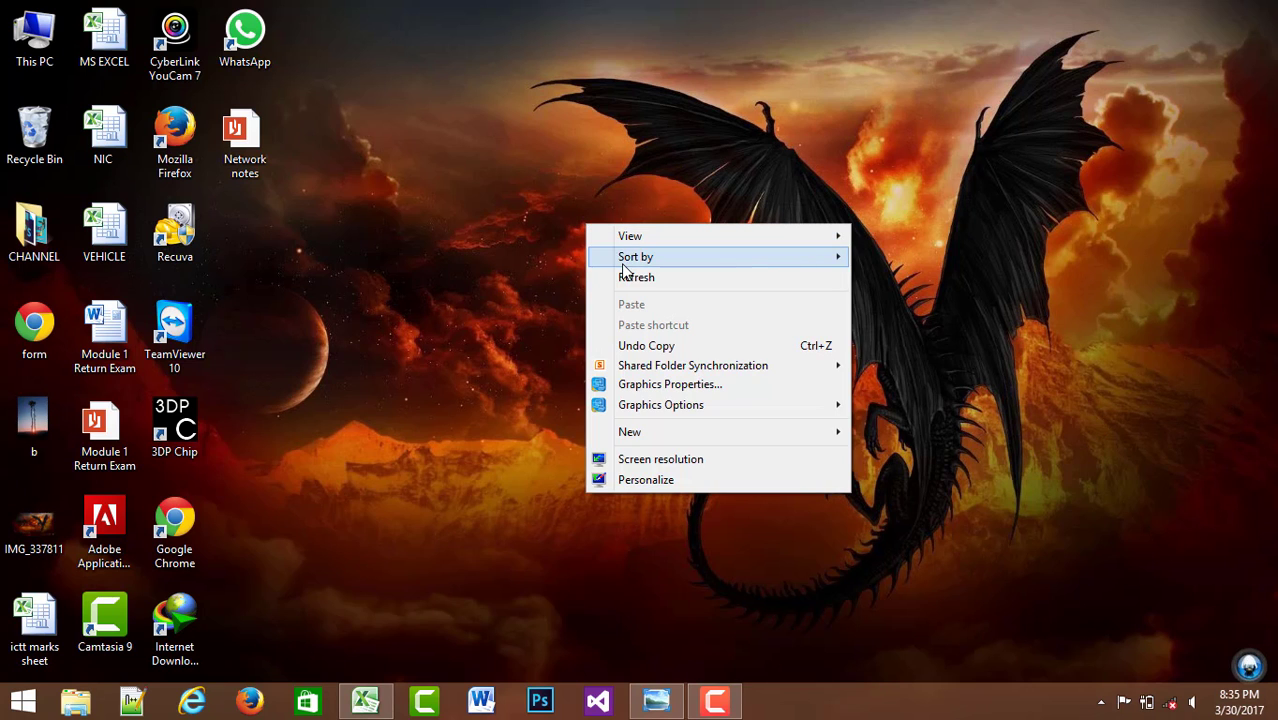
pyautogui.click(624, 278)
pyautogui.click(365, 700)
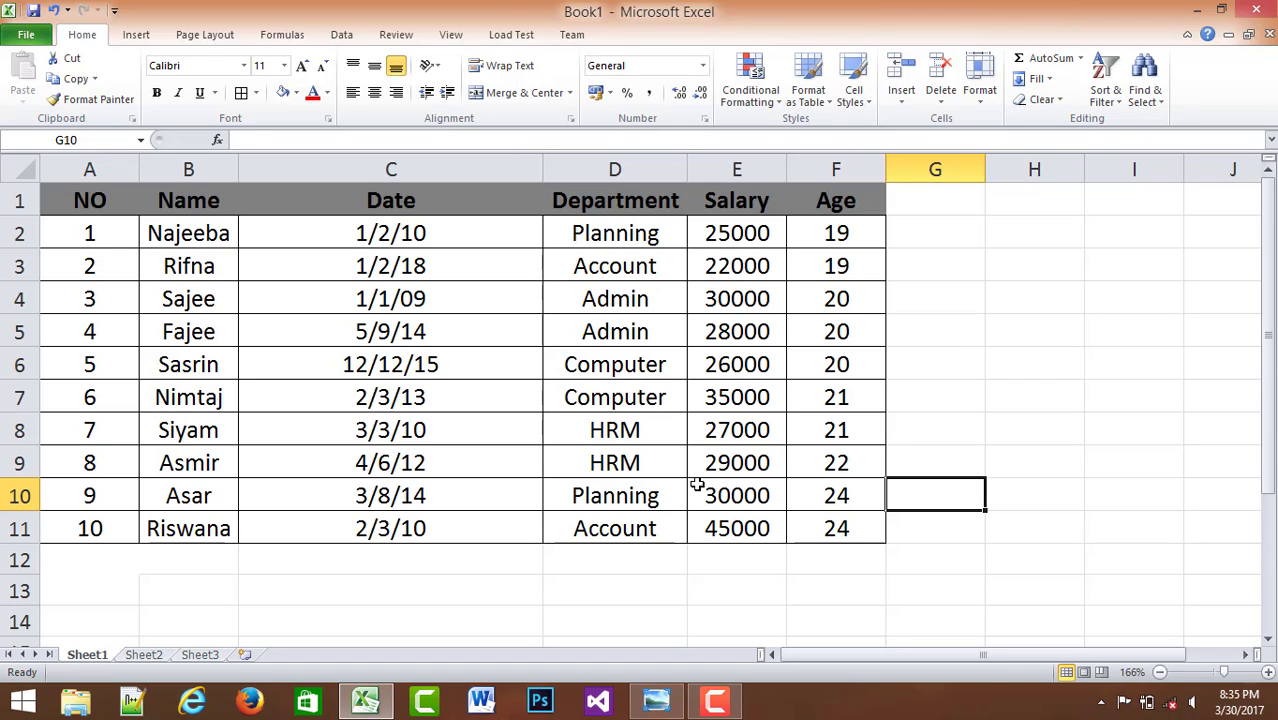
pyautogui.click(656, 700)
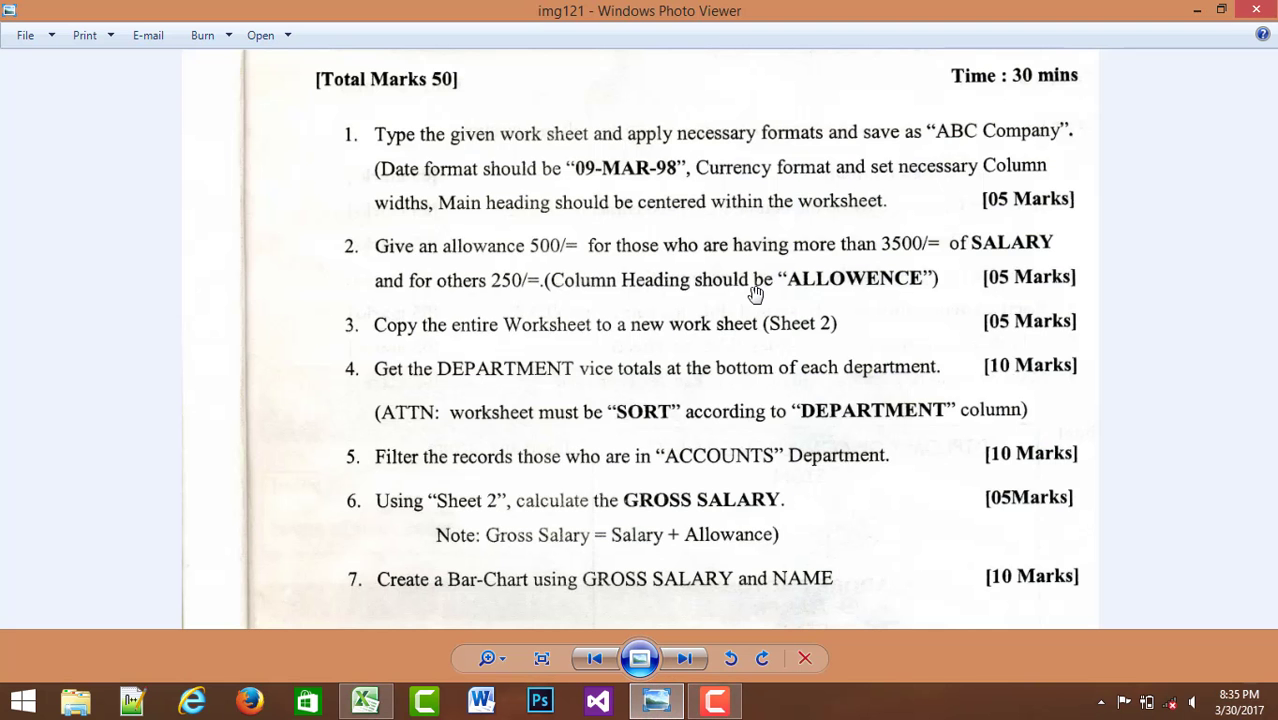
pyautogui.moveTo(687, 158); pyautogui.dragTo(690, 386)
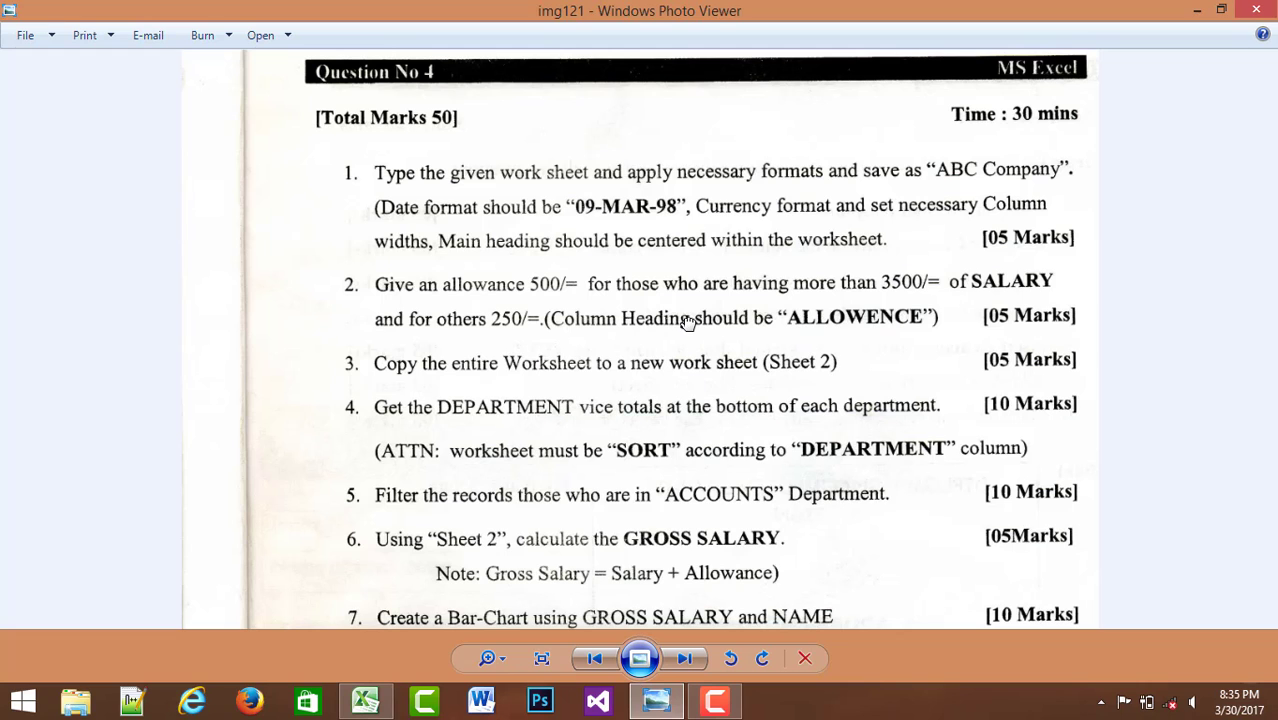
pyautogui.moveTo(690, 240); pyautogui.dragTo(678, 70)
pyautogui.moveTo(709, 615); pyautogui.dragTo(699, 420)
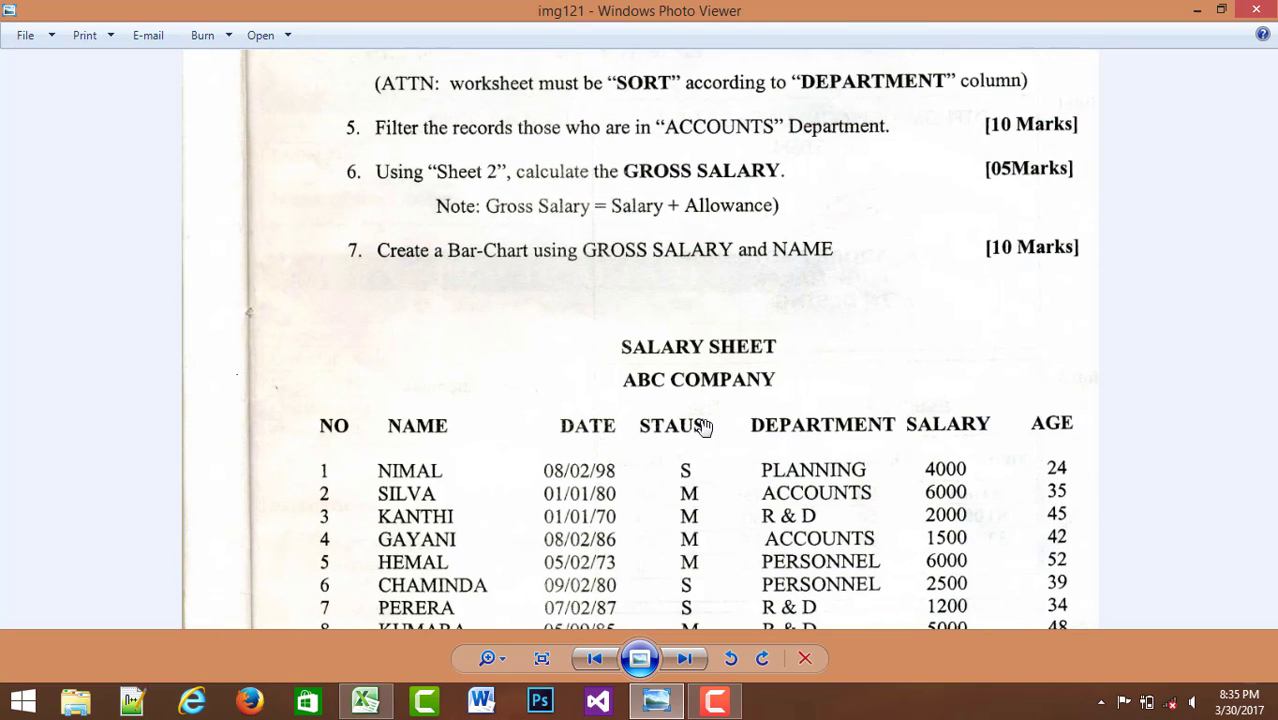
pyautogui.moveTo(693, 132); pyautogui.dragTo(674, 453)
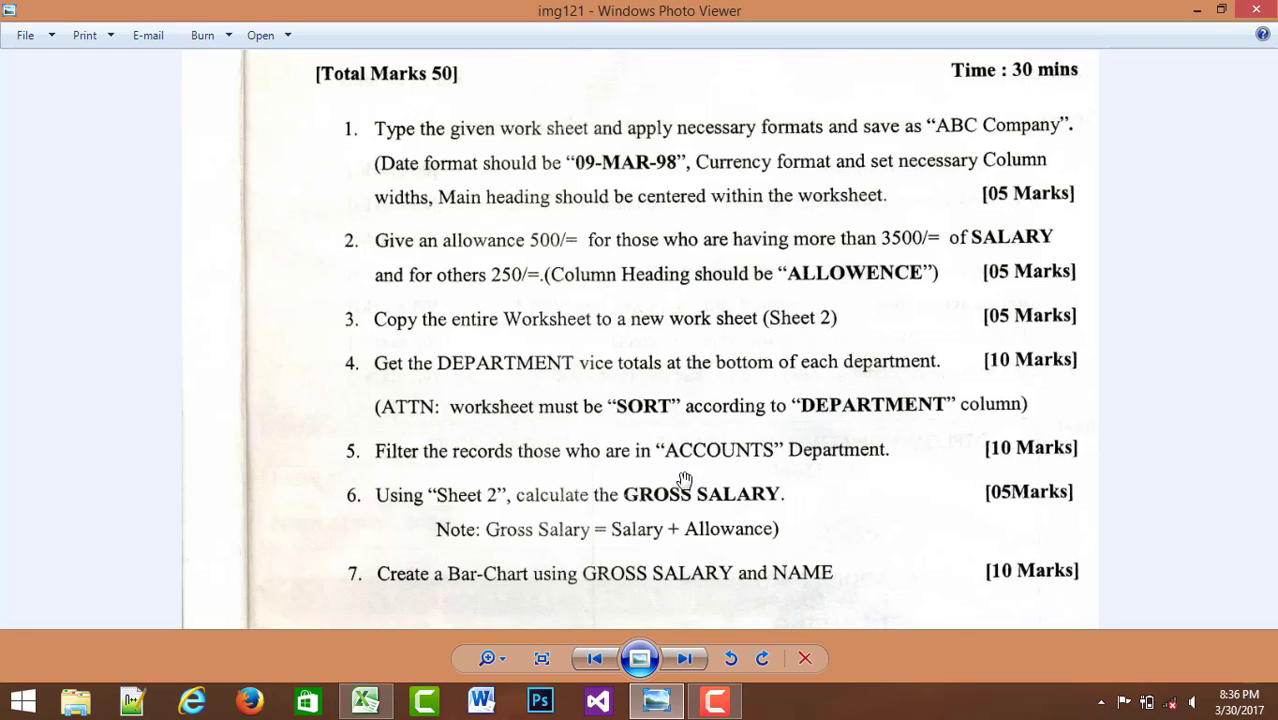
pyautogui.moveTo(683, 481); pyautogui.dragTo(662, 204)
pyautogui.moveTo(591, 411); pyautogui.dragTo(621, 151)
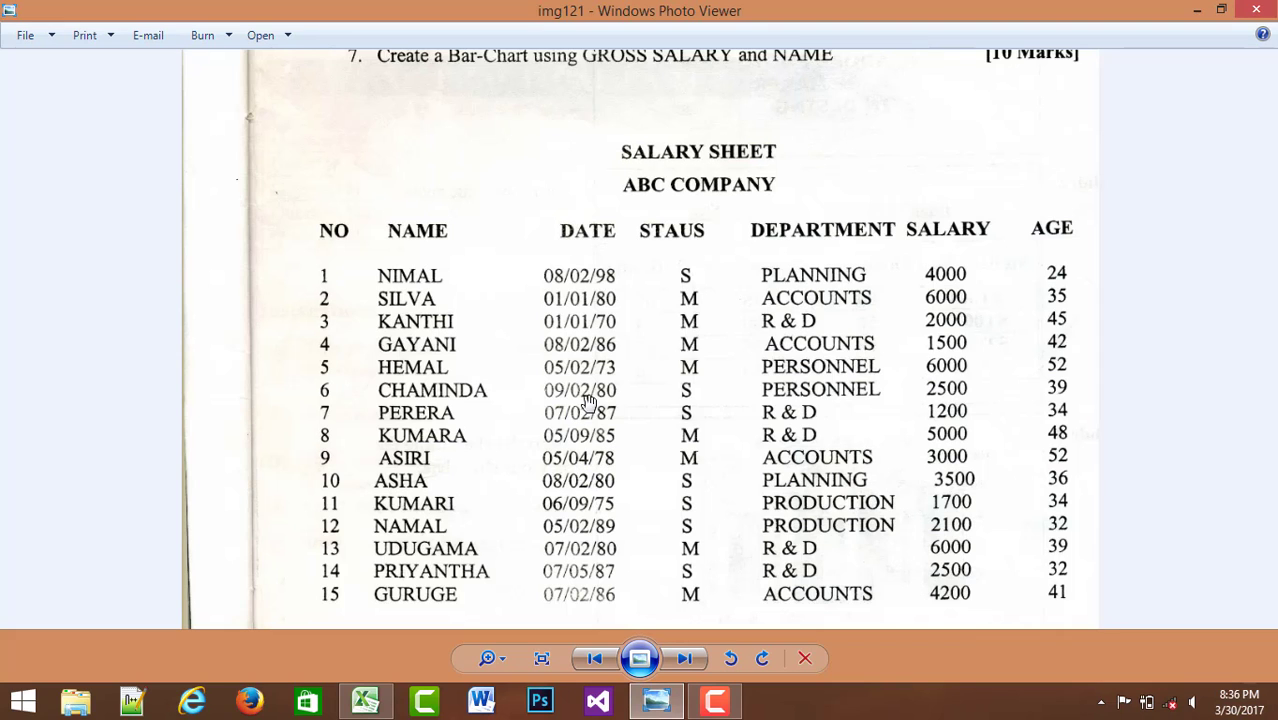
pyautogui.moveTo(743, 161)
pyautogui.mouseDown()
pyautogui.moveTo(688, 400)
pyautogui.moveTo(688, 468)
pyautogui.mouseUp()
pyautogui.moveTo(617, 193); pyautogui.dragTo(630, 455)
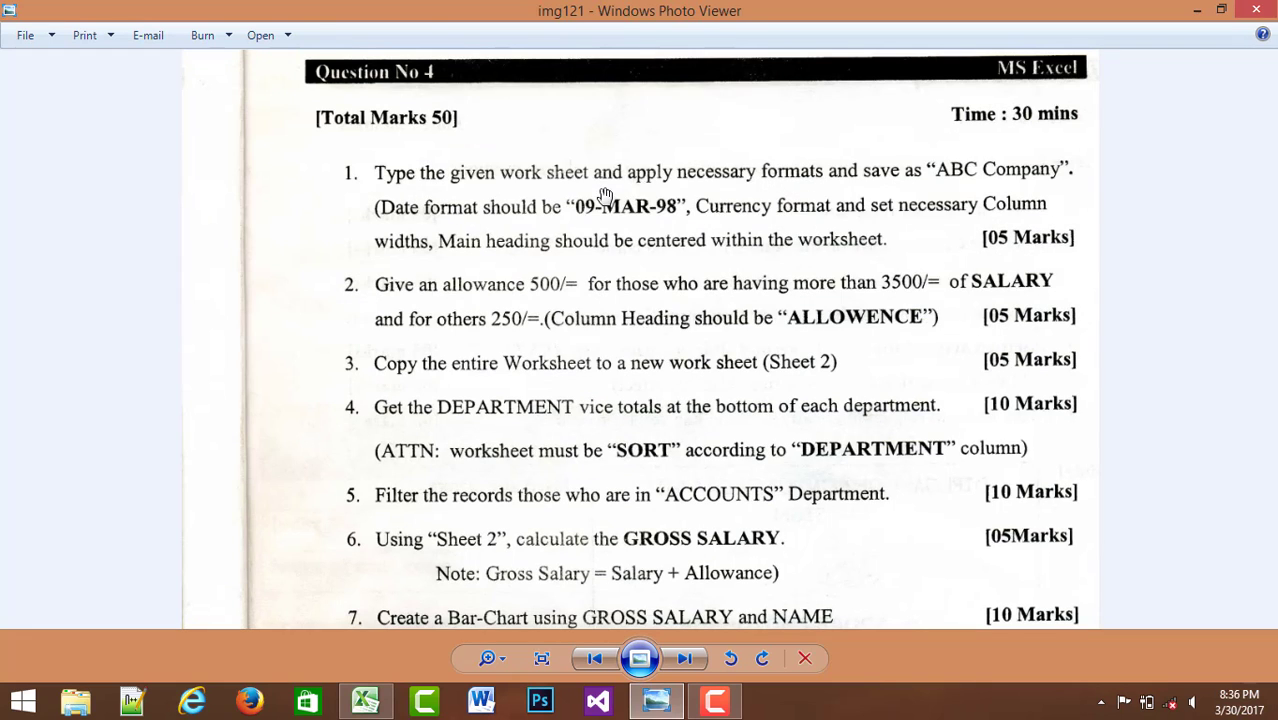
pyautogui.moveTo(694, 497); pyautogui.dragTo(724, 600)
pyautogui.moveTo(656, 456); pyautogui.dragTo(651, 516)
# - Switch to the Book1 workbook in Excel and apply the LKR. accounting format to the Salary figures in E2:E11
pyautogui.click(365, 701)
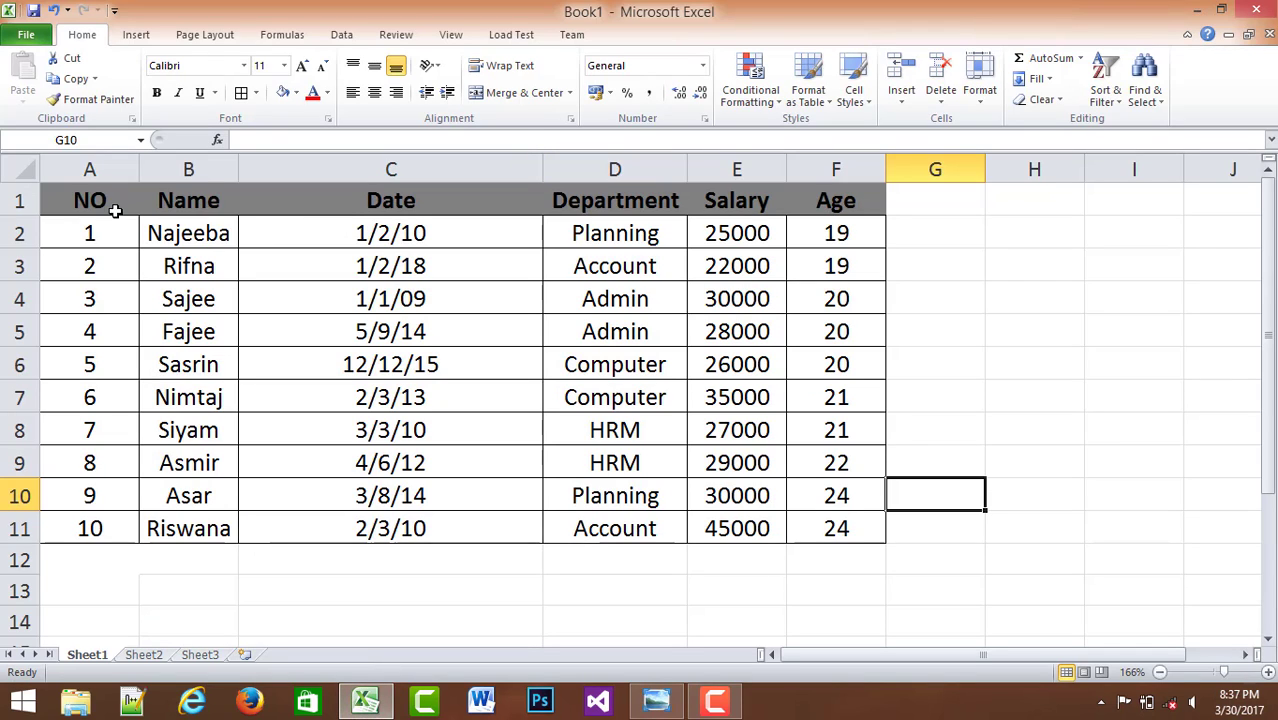
pyautogui.moveTo(88, 200)
pyautogui.mouseDown()
pyautogui.moveTo(114, 365)
pyautogui.moveTo(645, 451)
pyautogui.moveTo(805, 528)
pyautogui.moveTo(850, 528)
pyautogui.mouseUp()
pyautogui.click(1005, 518)
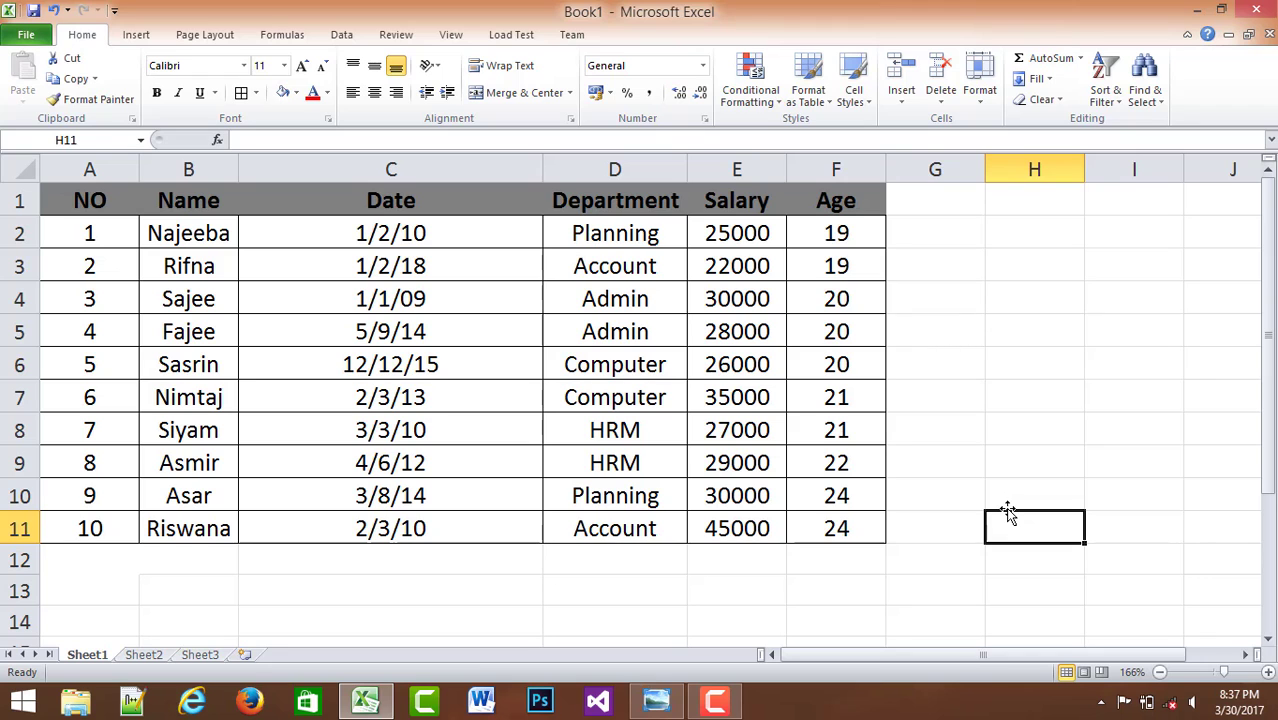
pyautogui.moveTo(734, 238); pyautogui.dragTo(757, 530)
pyautogui.click(656, 701)
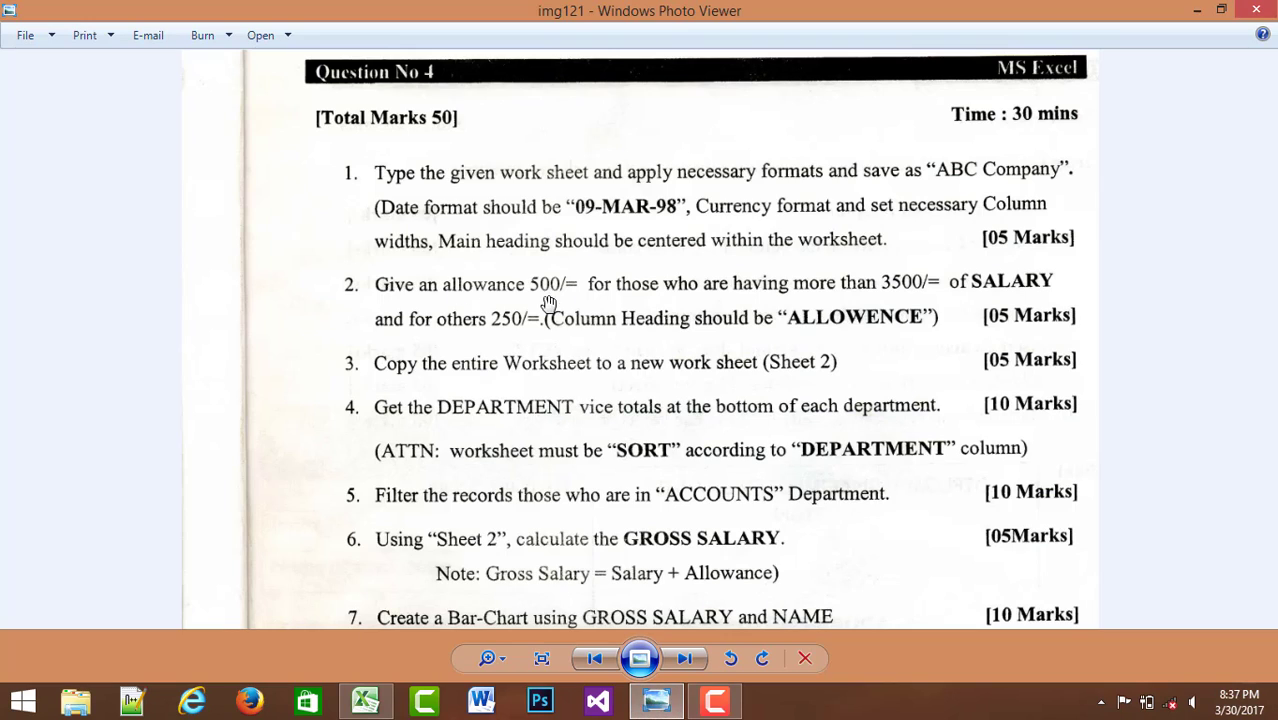
pyautogui.click(656, 701)
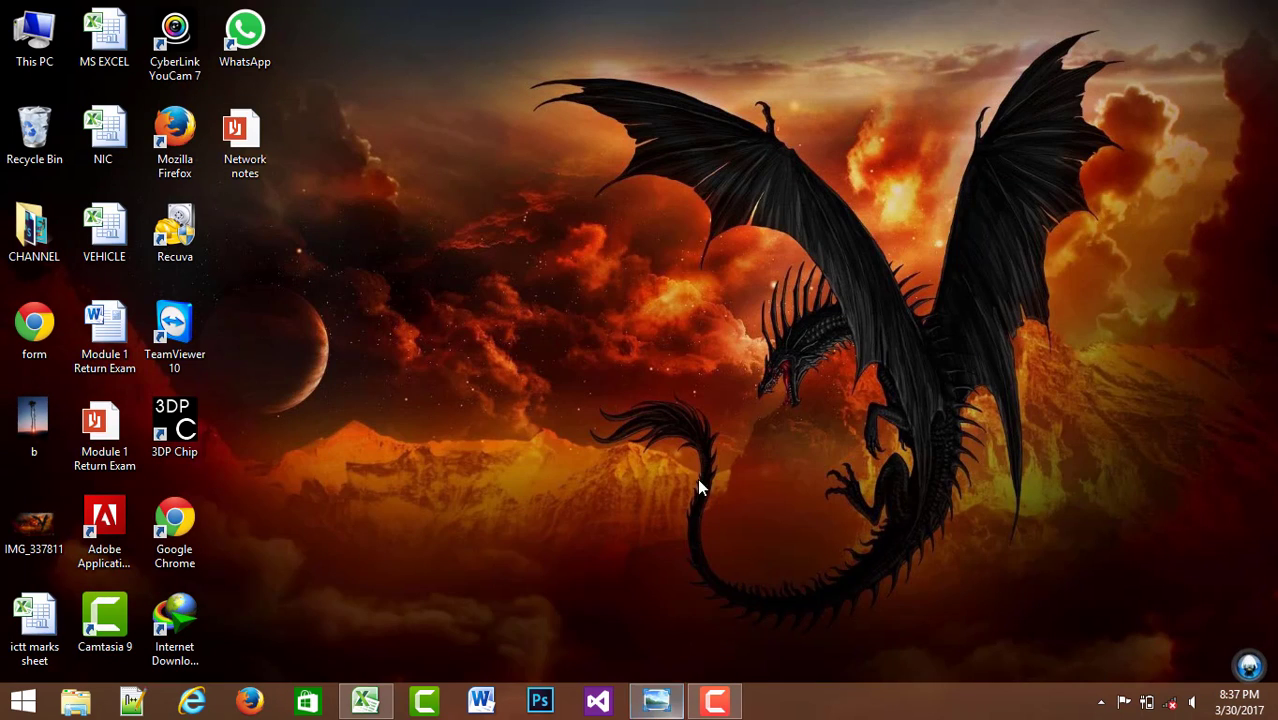
pyautogui.click(365, 704)
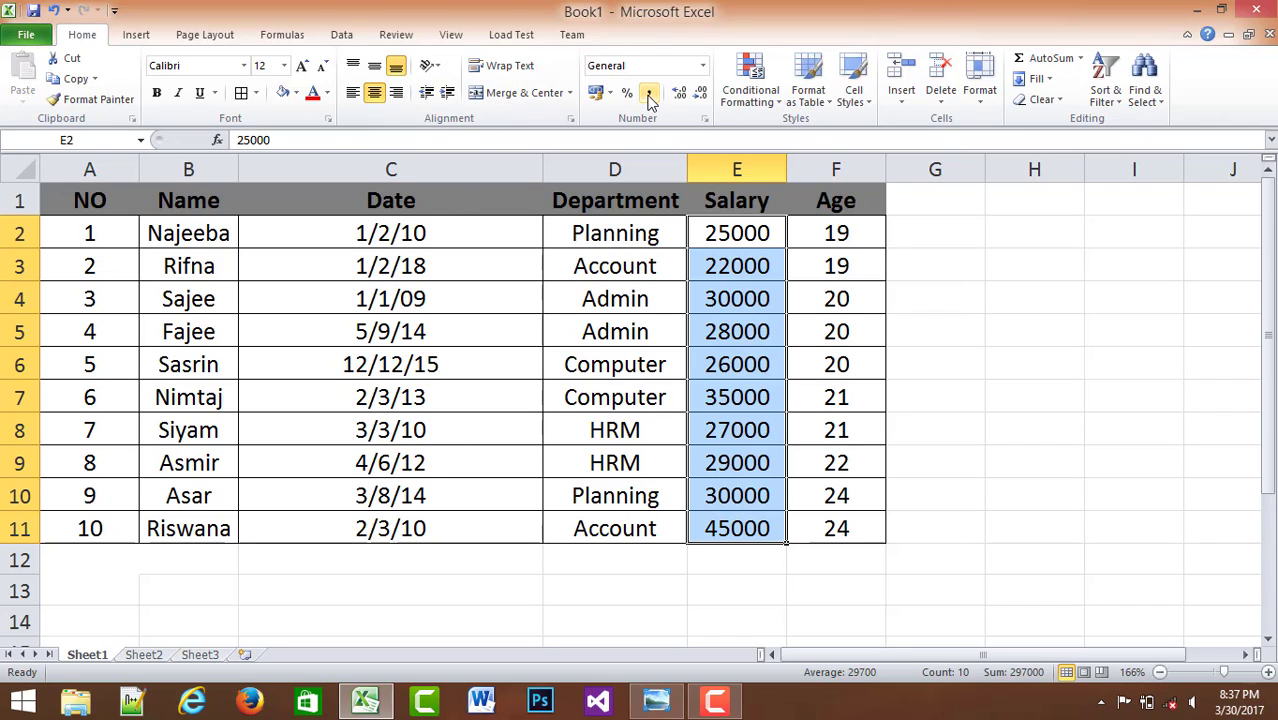
pyautogui.click(596, 93)
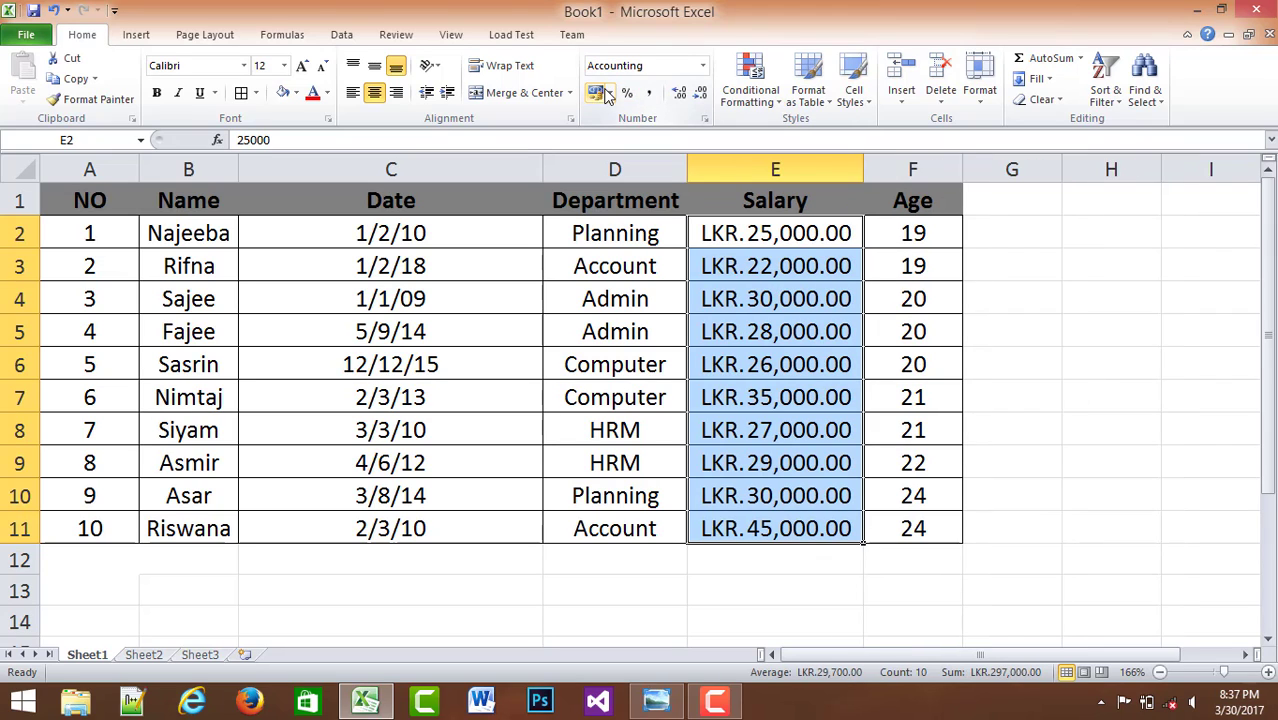
pyautogui.click(609, 93)
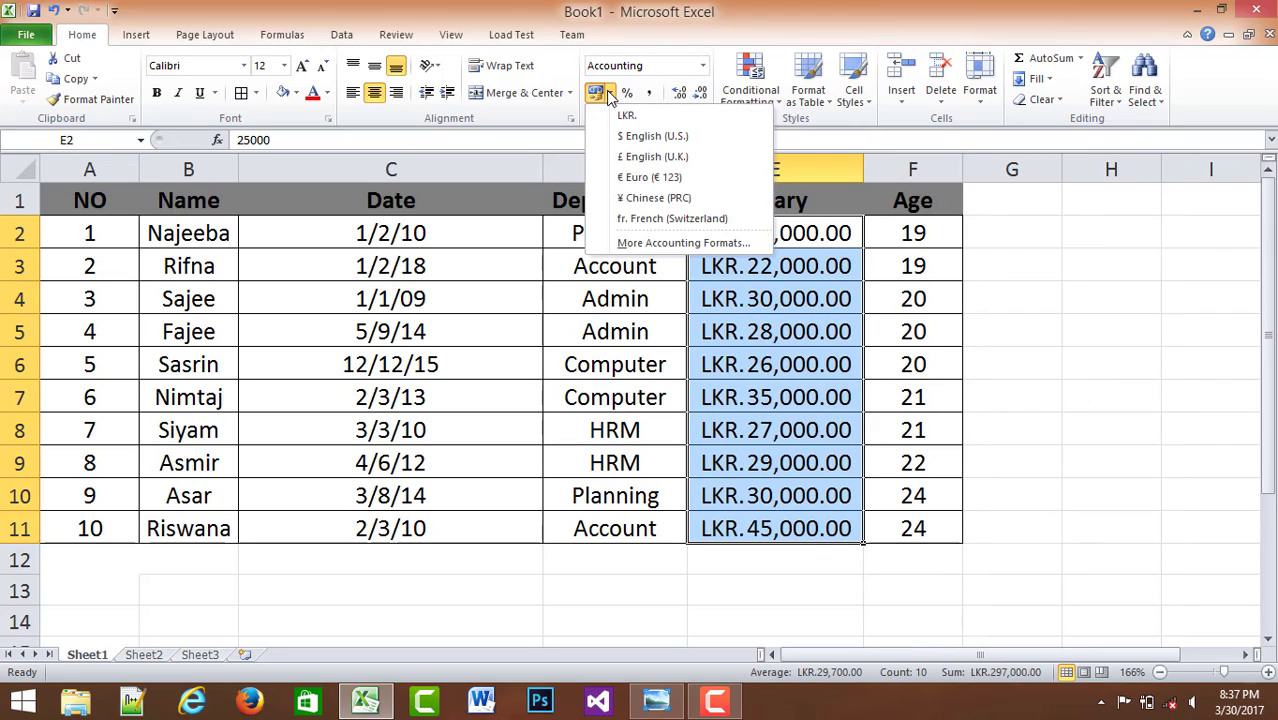
pyautogui.click(657, 115)
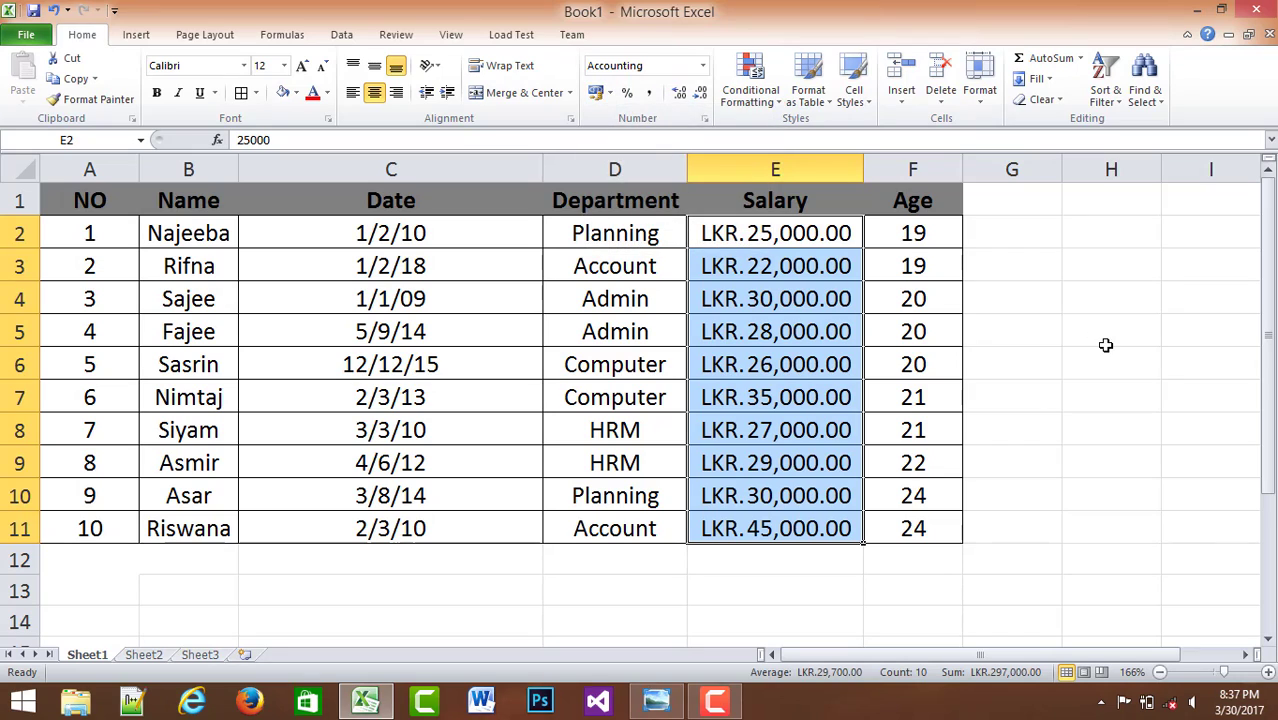
pyautogui.click(775, 231)
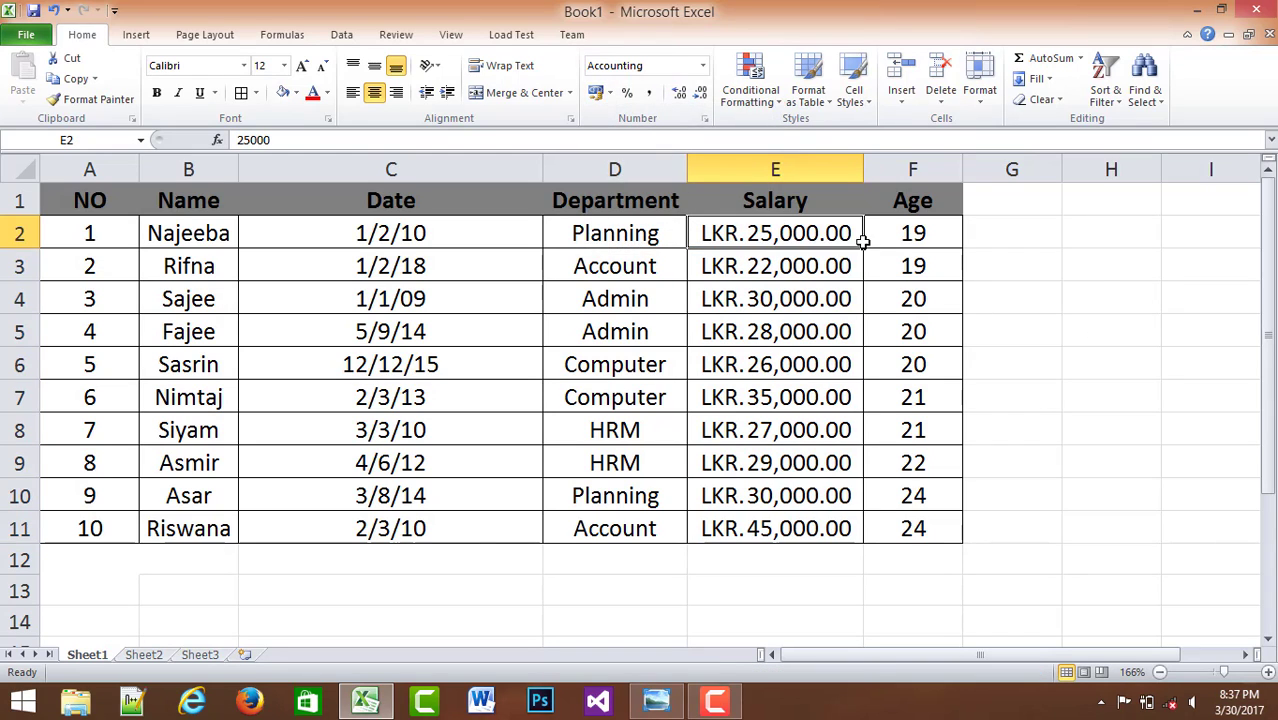
pyautogui.click(1097, 277)
pyautogui.moveTo(786, 233); pyautogui.dragTo(803, 530)
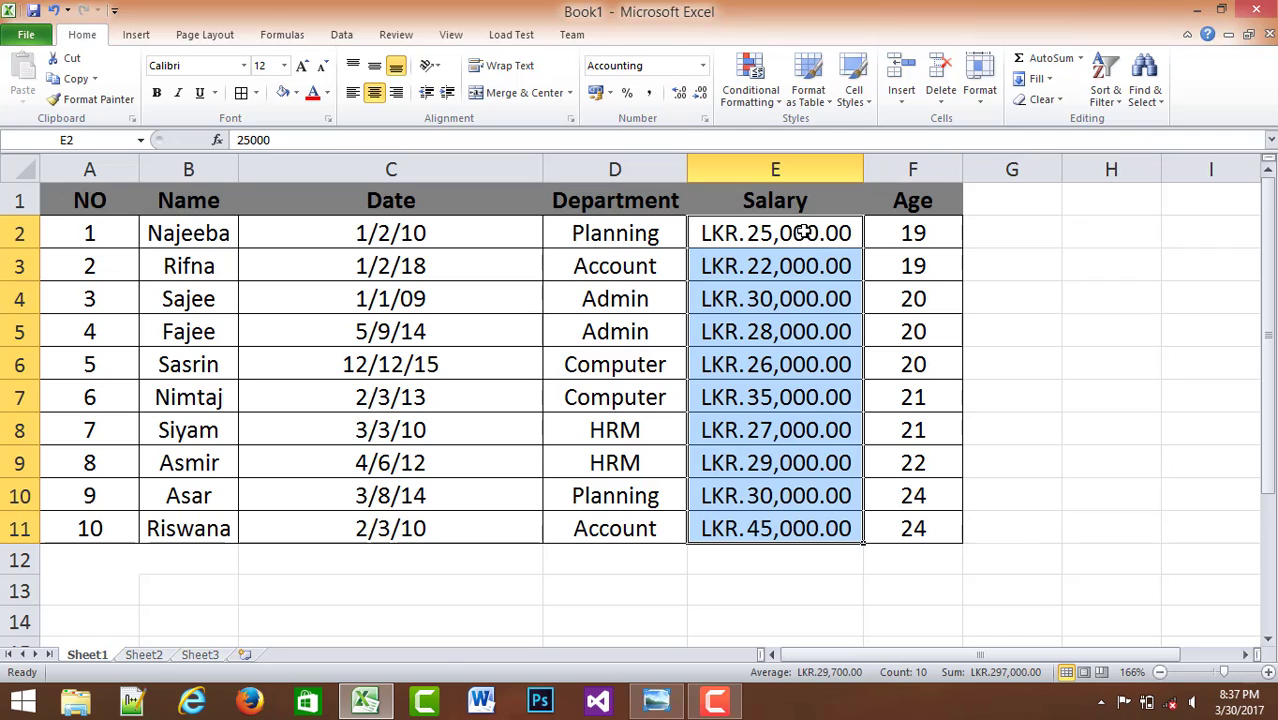
pyautogui.moveTo(805, 236); pyautogui.dragTo(803, 537)
pyautogui.moveTo(927, 236); pyautogui.dragTo(901, 530)
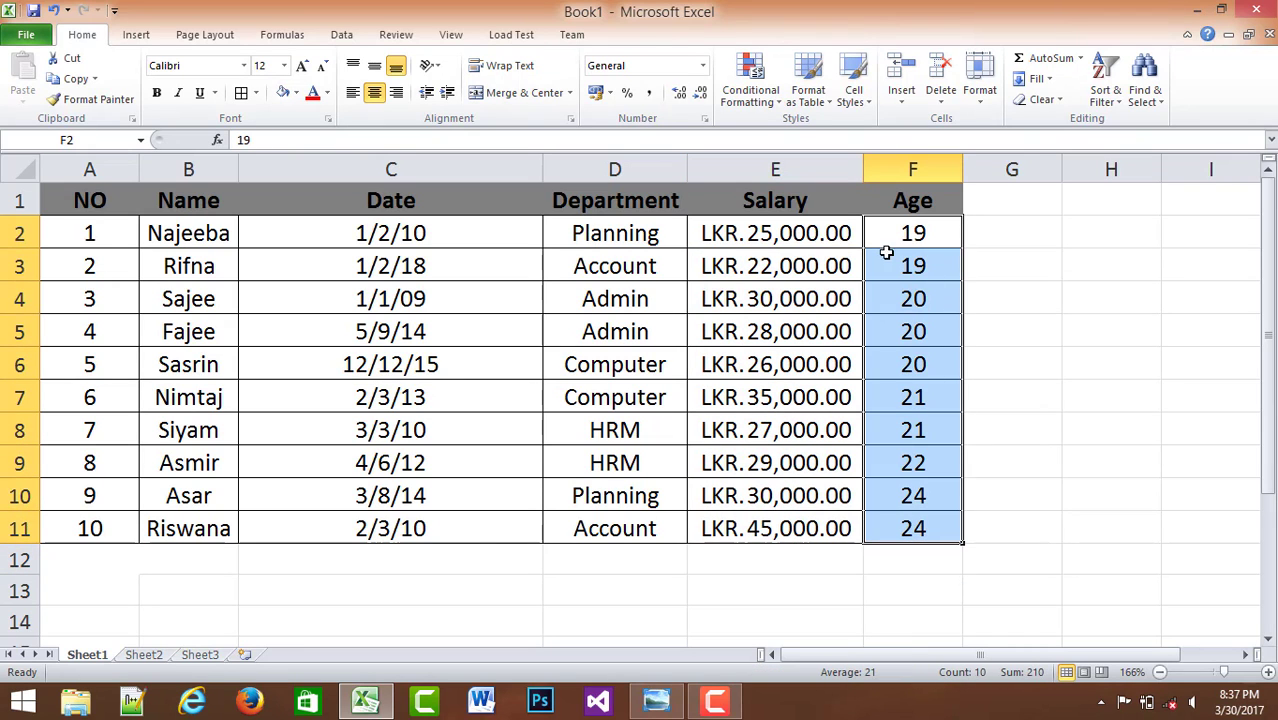
pyautogui.moveTo(745, 235); pyautogui.dragTo(766, 529)
pyautogui.click(708, 228)
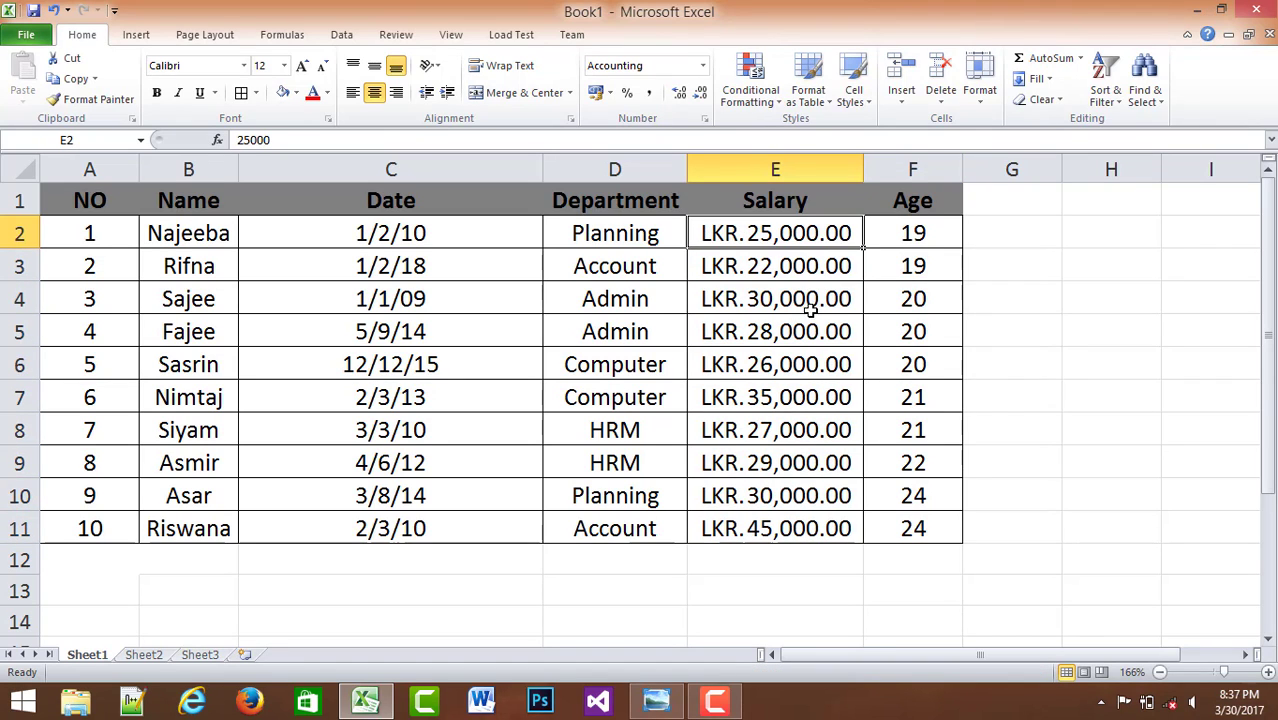
pyautogui.click(767, 557)
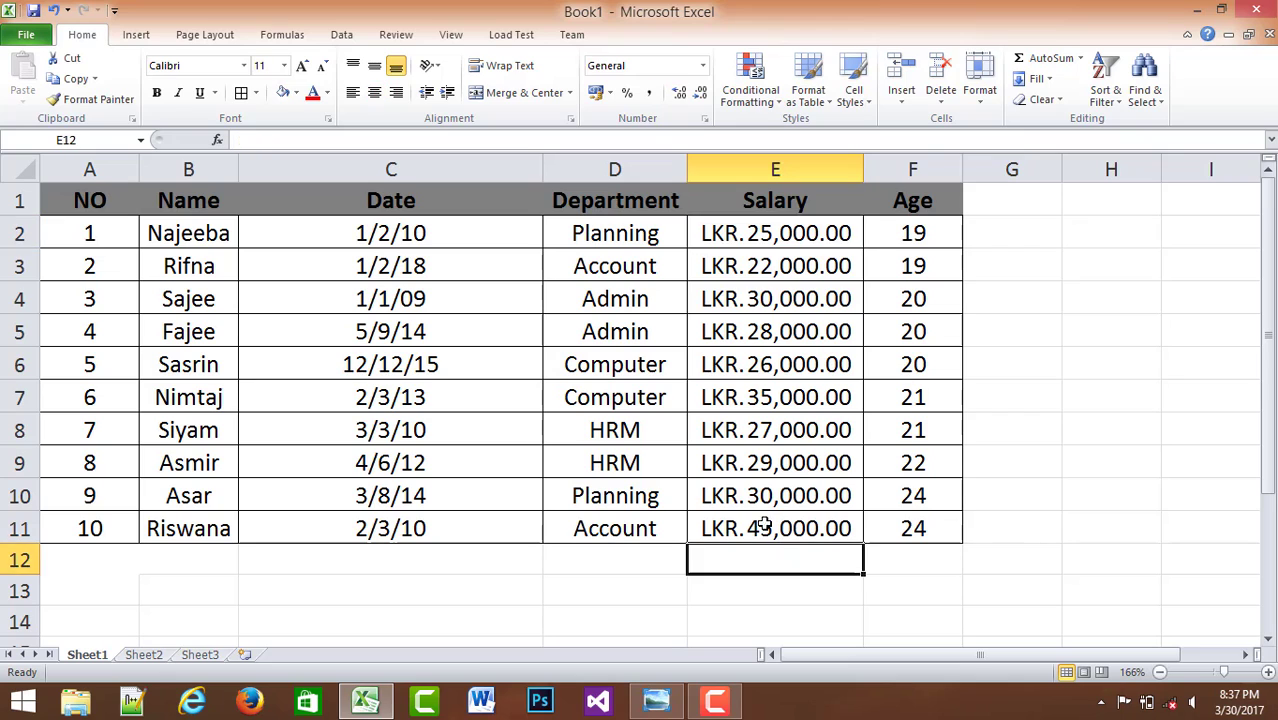
pyautogui.moveTo(759, 233); pyautogui.dragTo(773, 548)
pyautogui.click(783, 618)
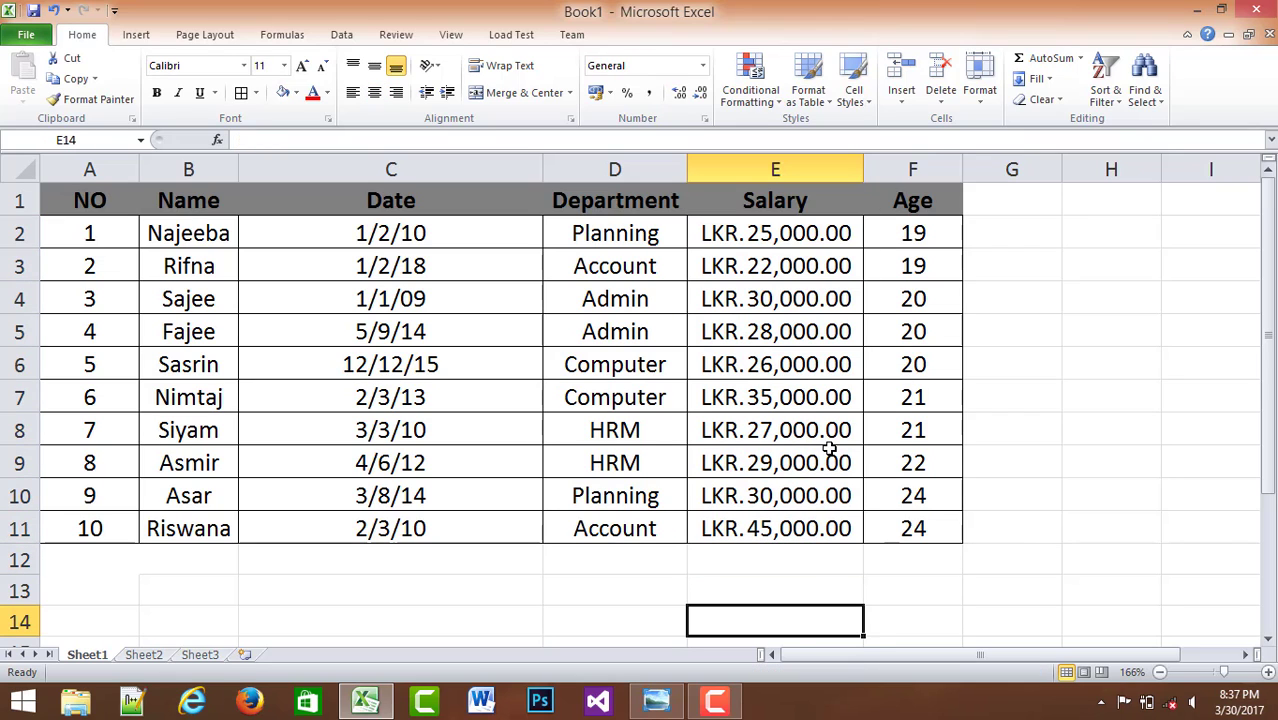
pyautogui.click(783, 233)
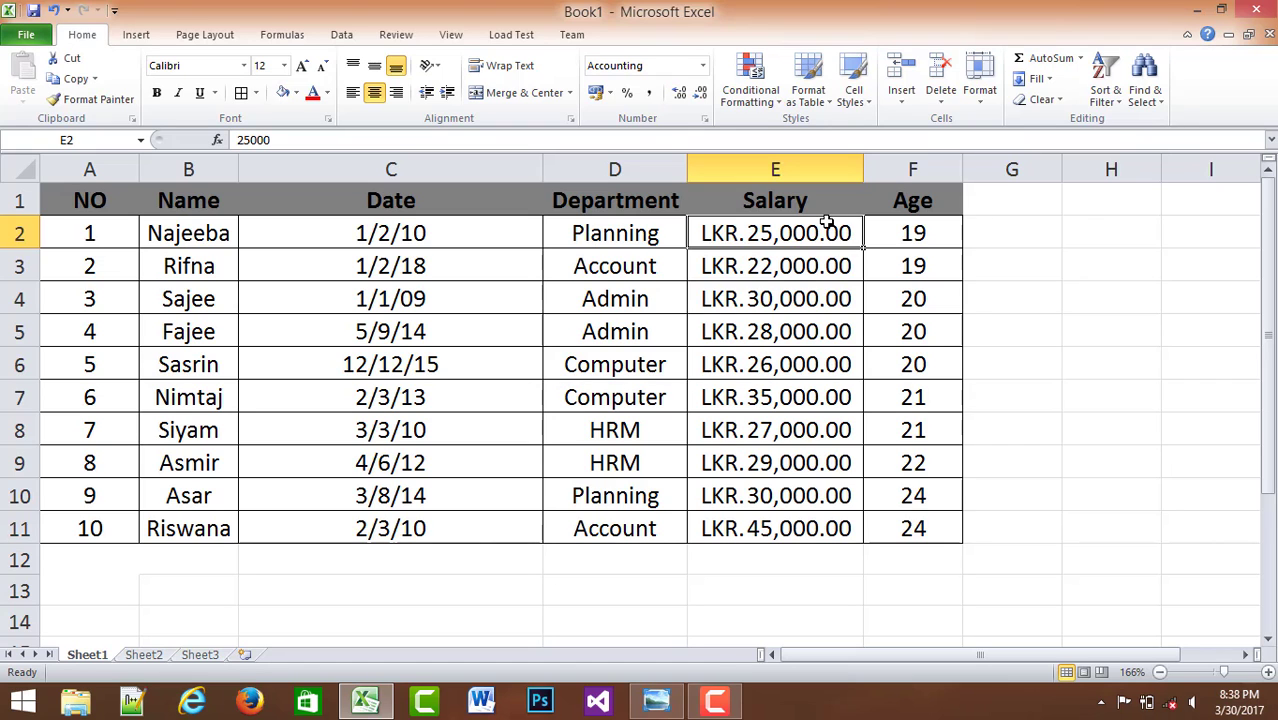
pyautogui.click(652, 701)
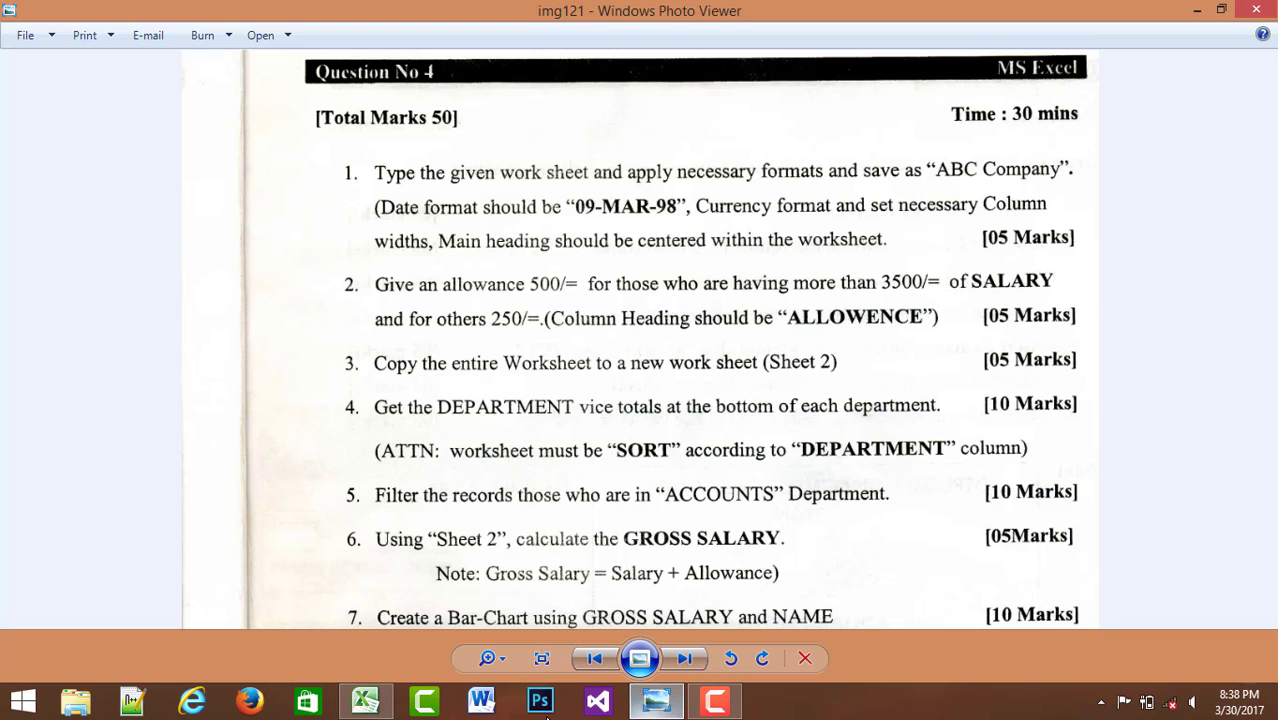
pyautogui.click(365, 701)
pyautogui.click(616, 199)
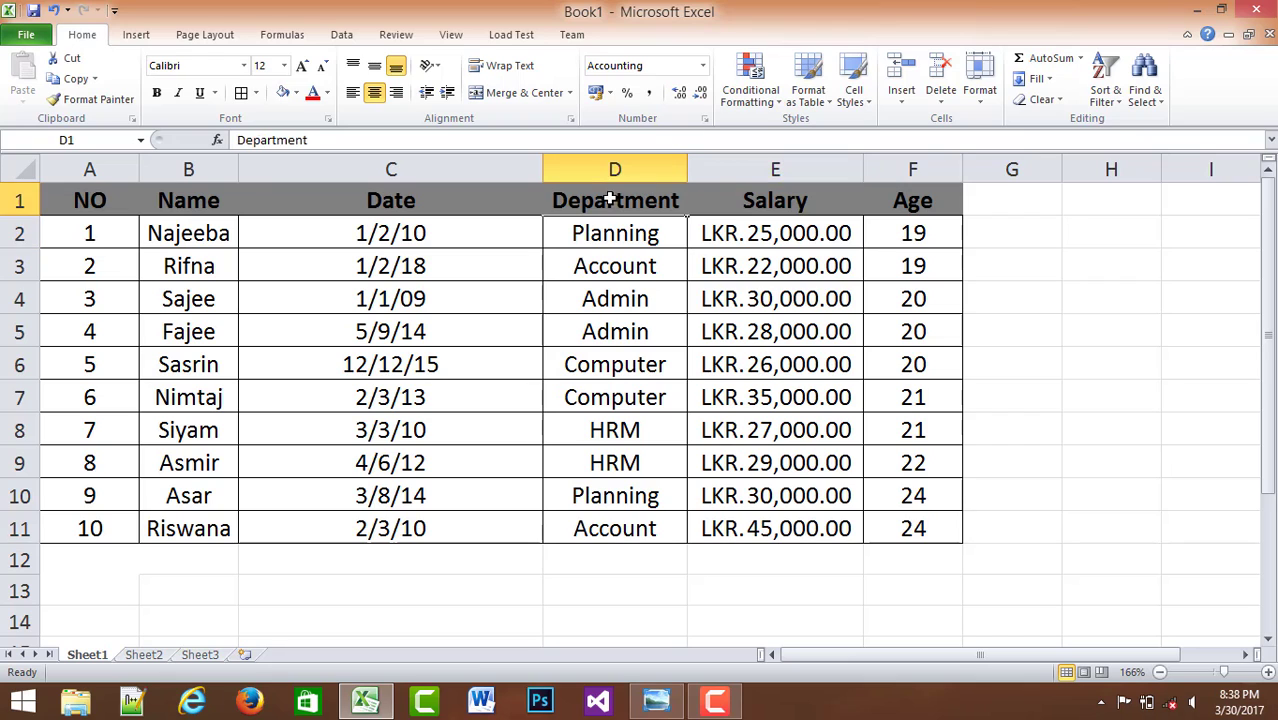
pyautogui.press('Down')
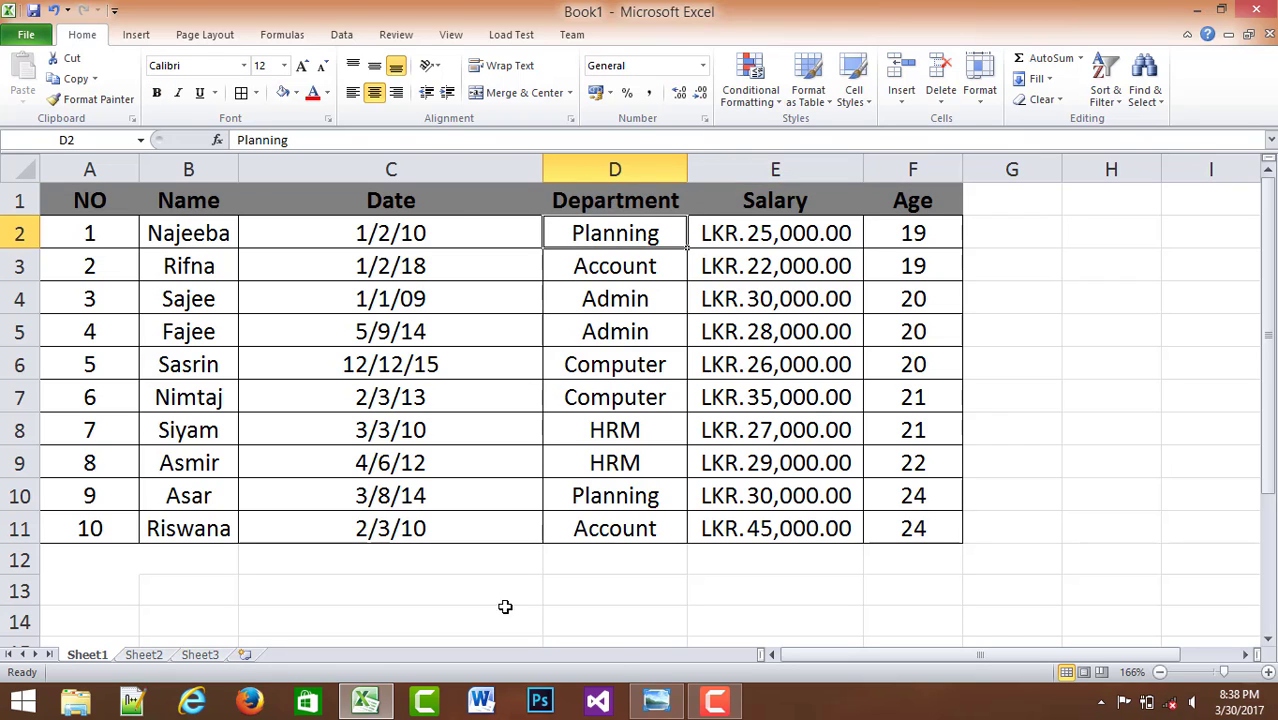
# - Check the required date format in the exam paper img121 and apply the 14-Mar-01 date format to C2:C11 in the workbook
pyautogui.click(656, 700)
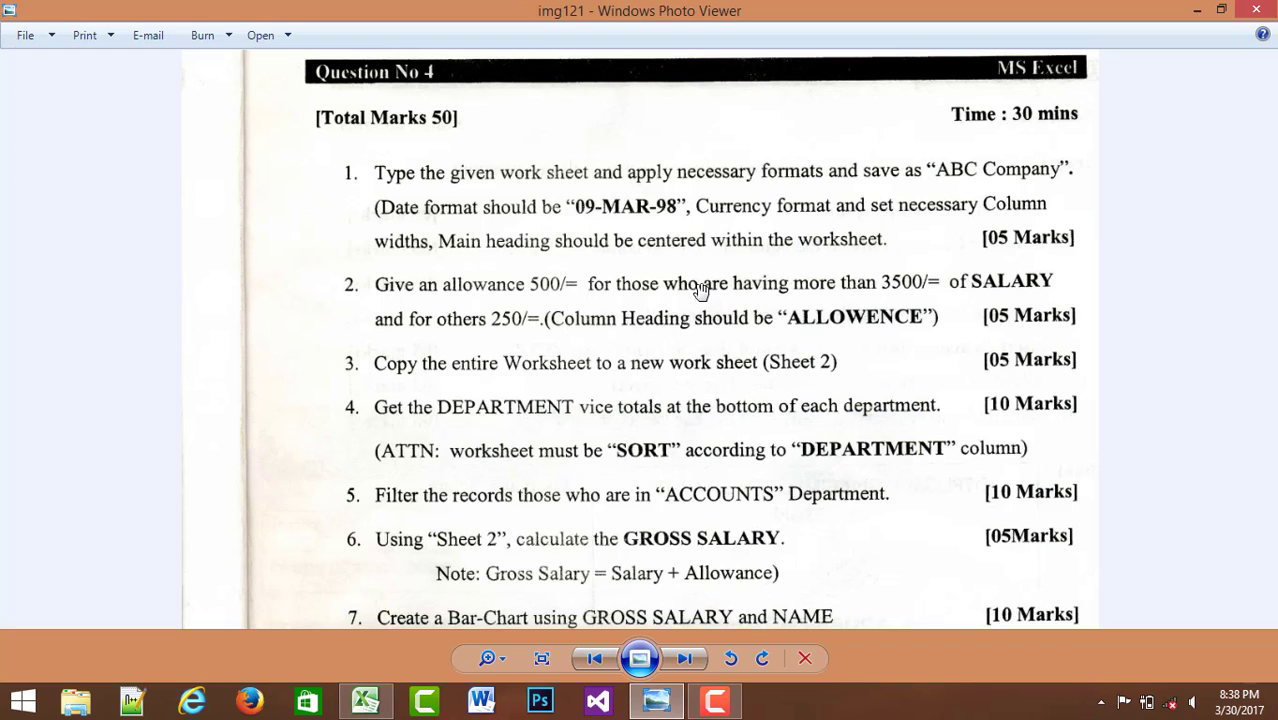
pyautogui.click(660, 703)
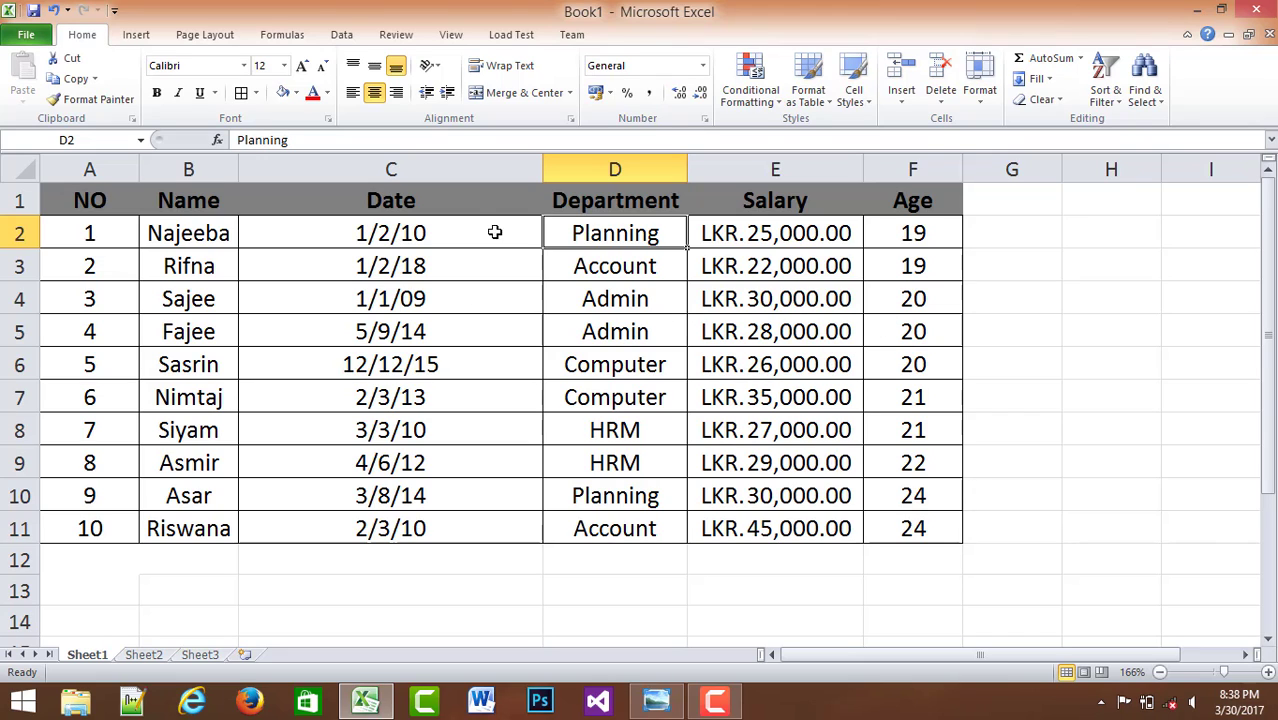
pyautogui.moveTo(437, 231); pyautogui.dragTo(436, 527)
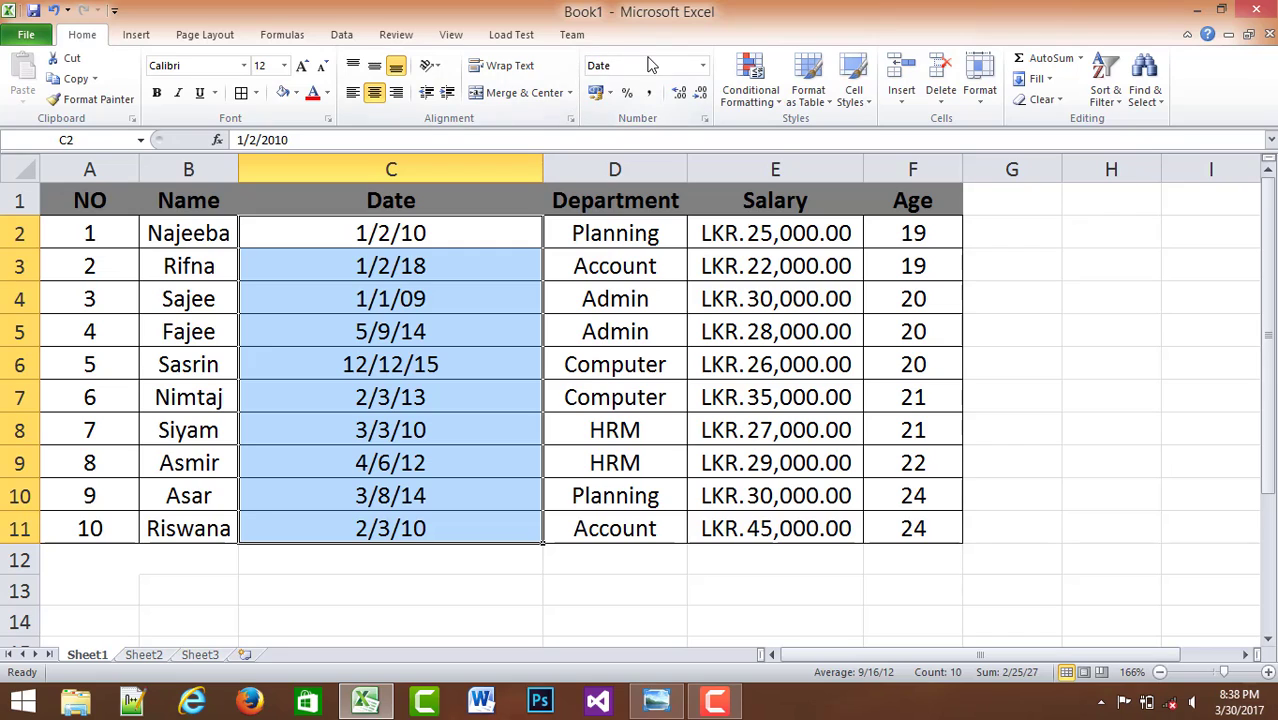
pyautogui.click(703, 66)
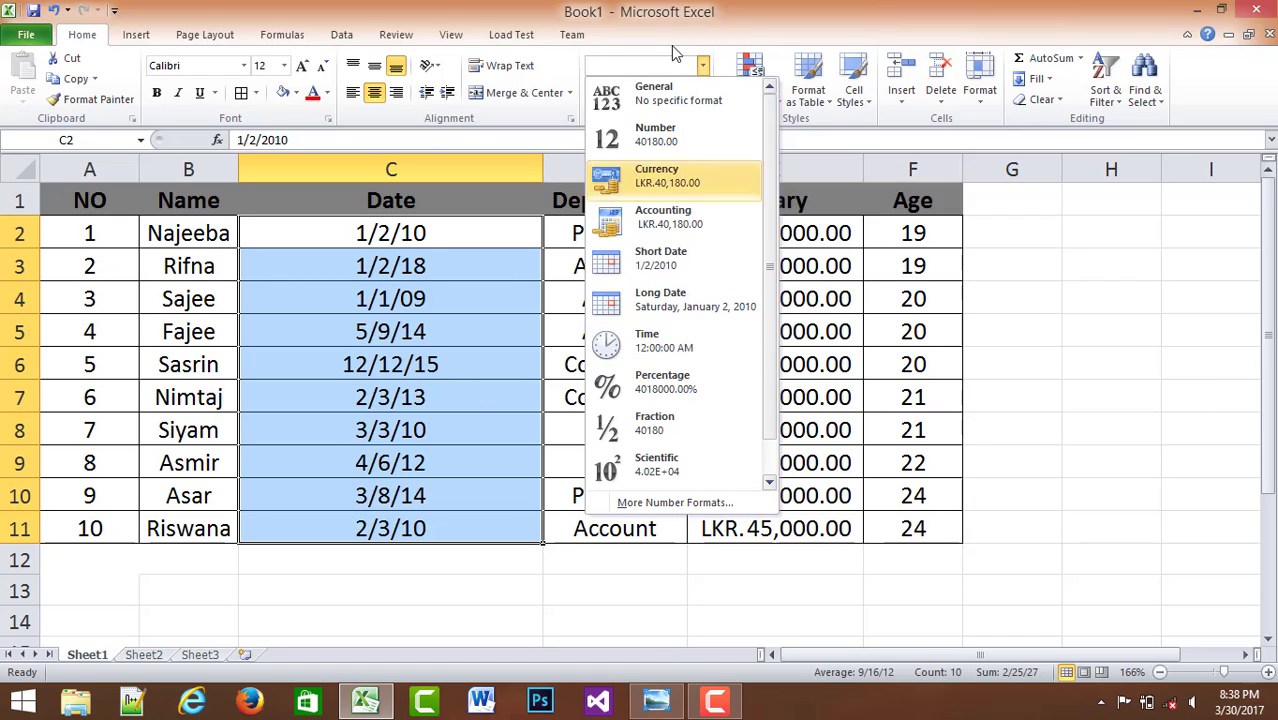
pyautogui.click(690, 502)
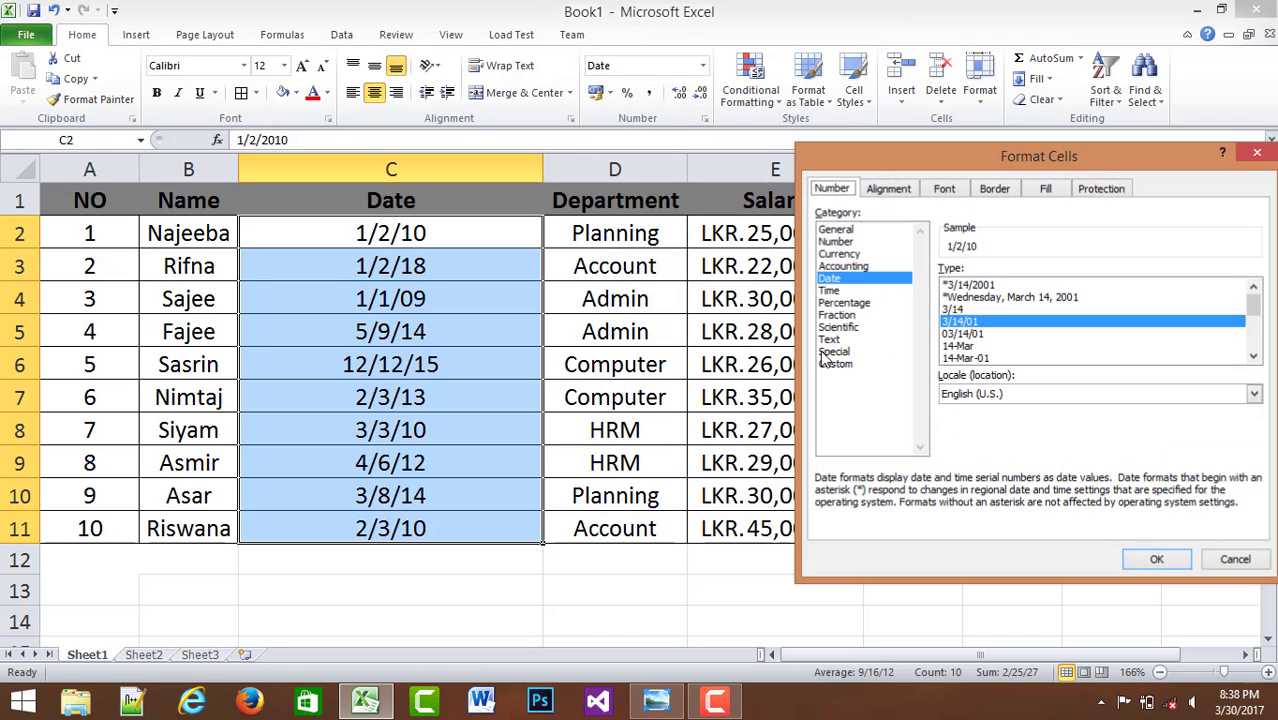
pyautogui.moveTo(950, 156); pyautogui.dragTo(752, 68)
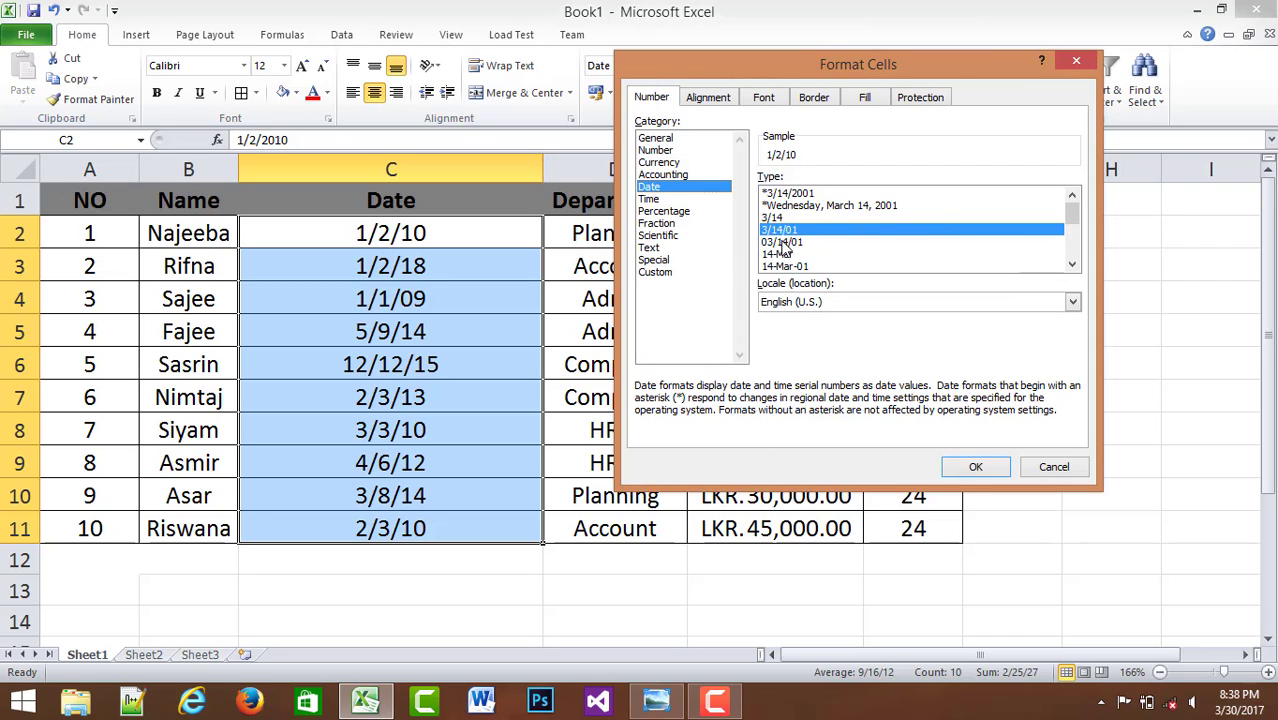
pyautogui.click(656, 700)
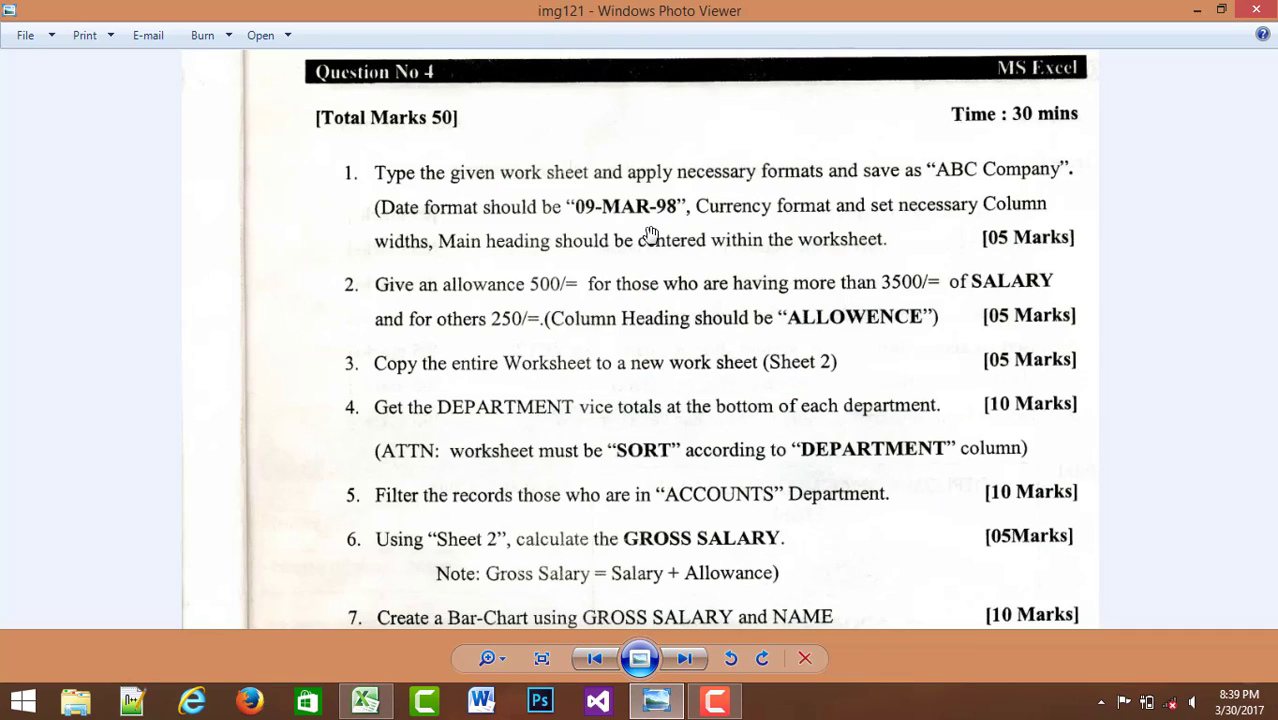
pyautogui.click(658, 700)
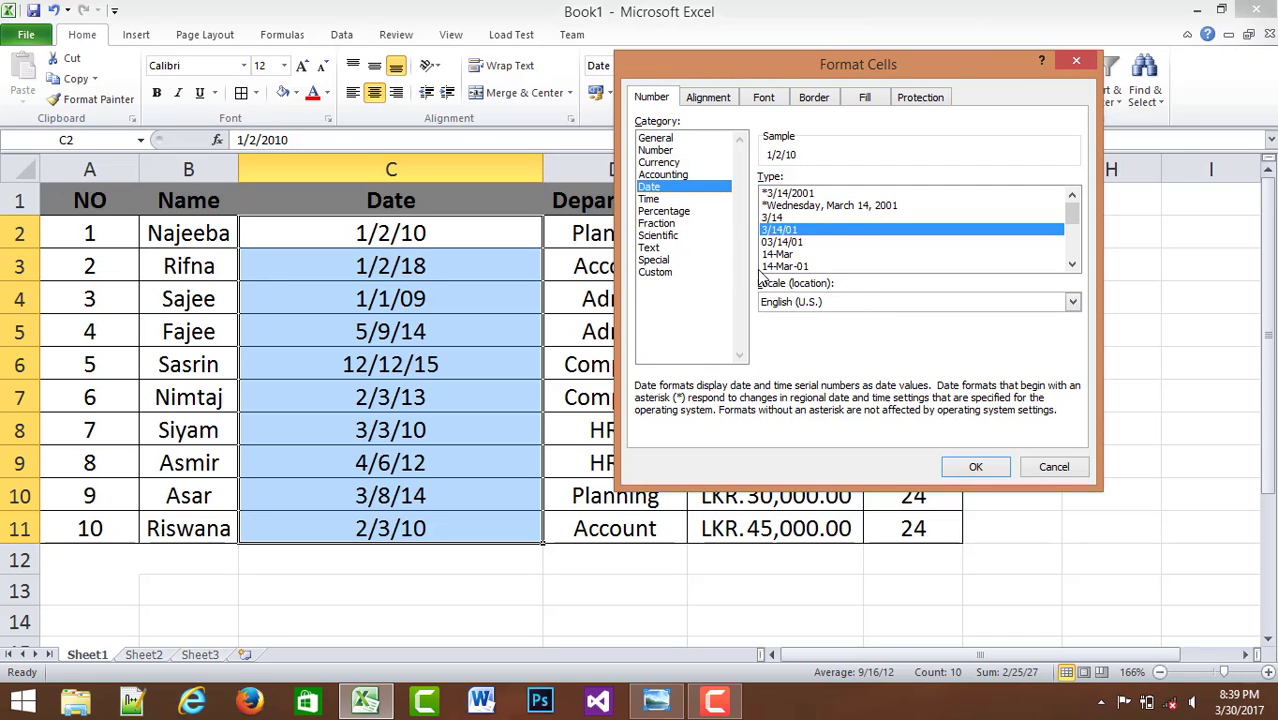
pyautogui.click(797, 267)
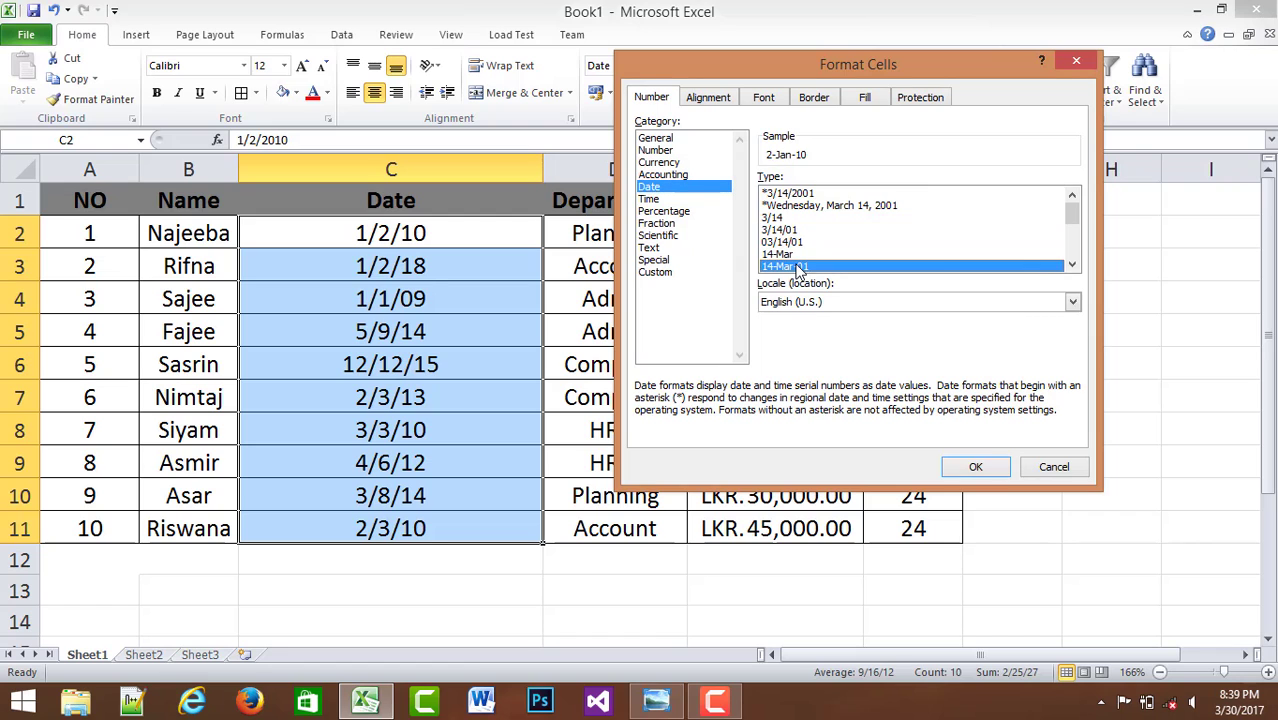
pyautogui.click(975, 467)
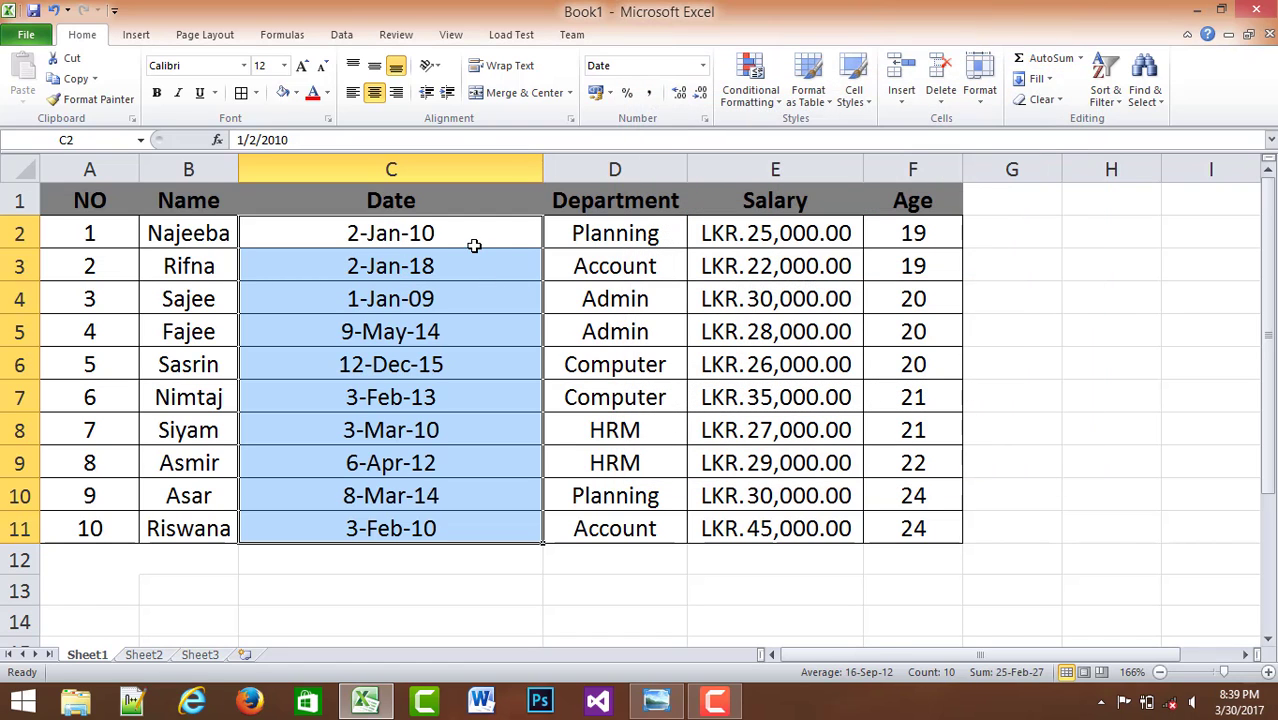
pyautogui.click(1147, 404)
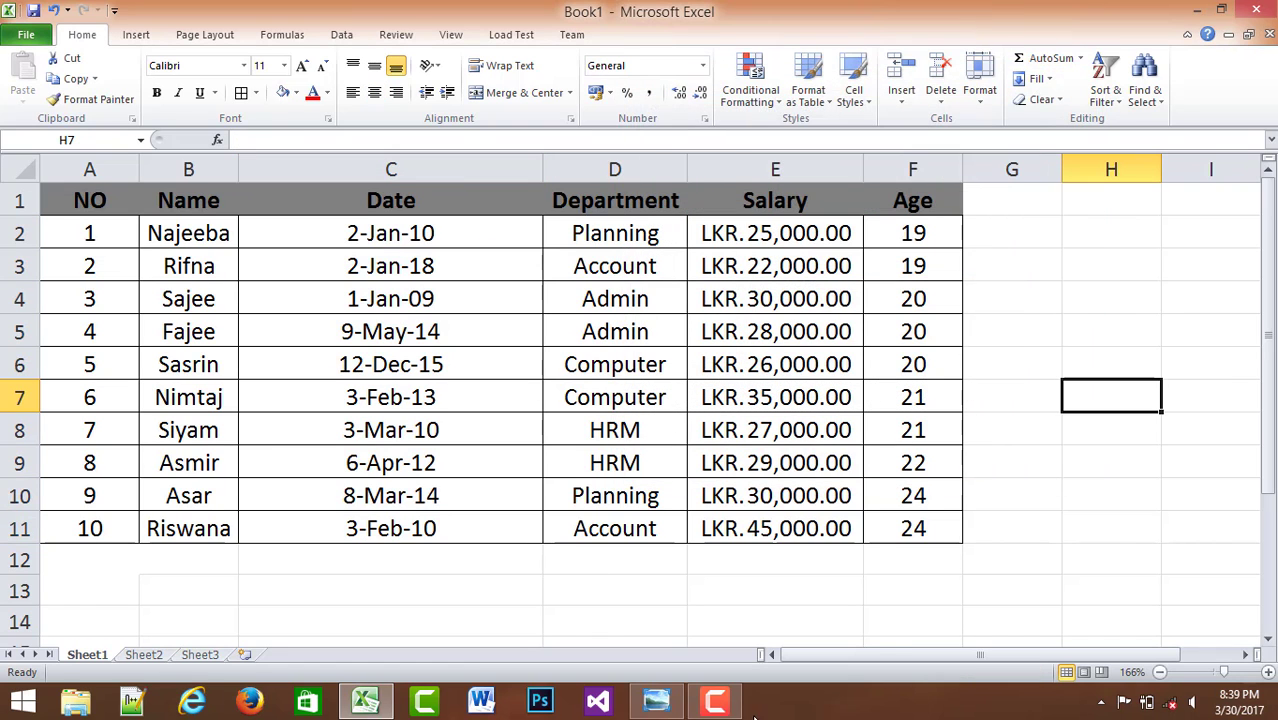
# - Switch to the exam paper img121 in Windows Photo Viewer and reread task 1's formatting and file name requirements
pyautogui.click(673, 700)
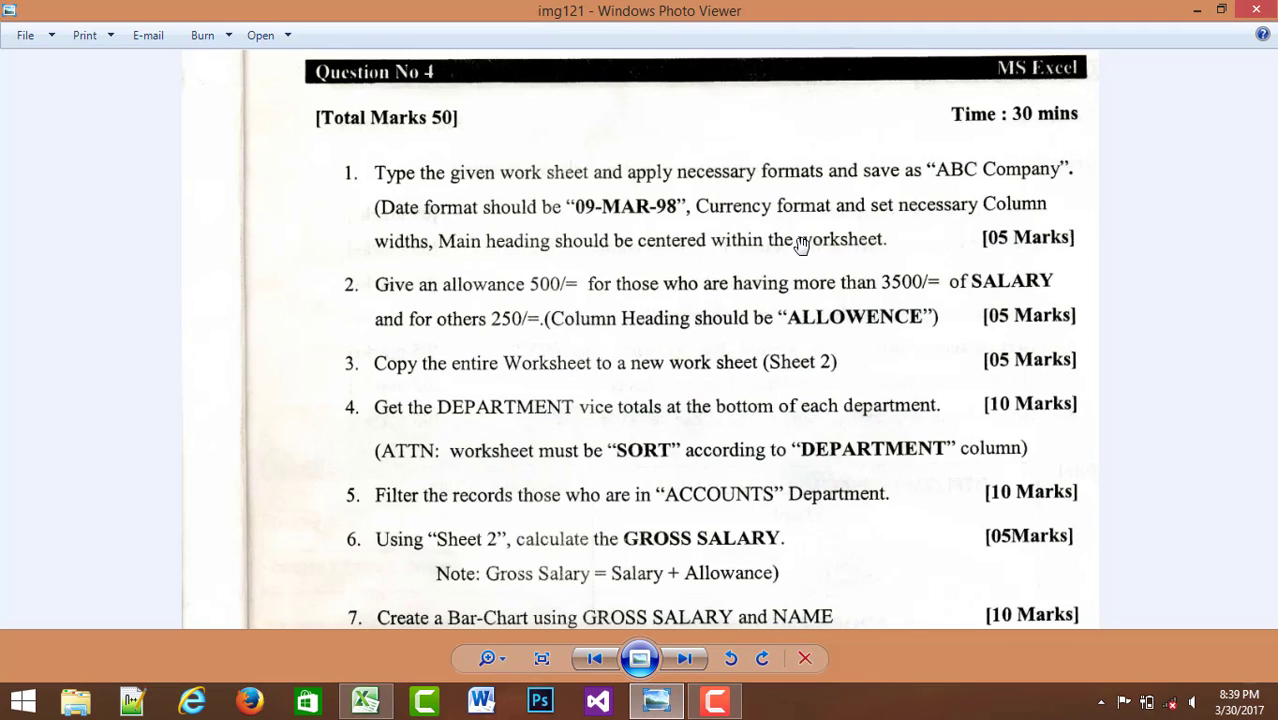
pyautogui.scroll(-1, 800, 245)
pyautogui.scroll(1, 805, 243)
pyautogui.click(390, 702)
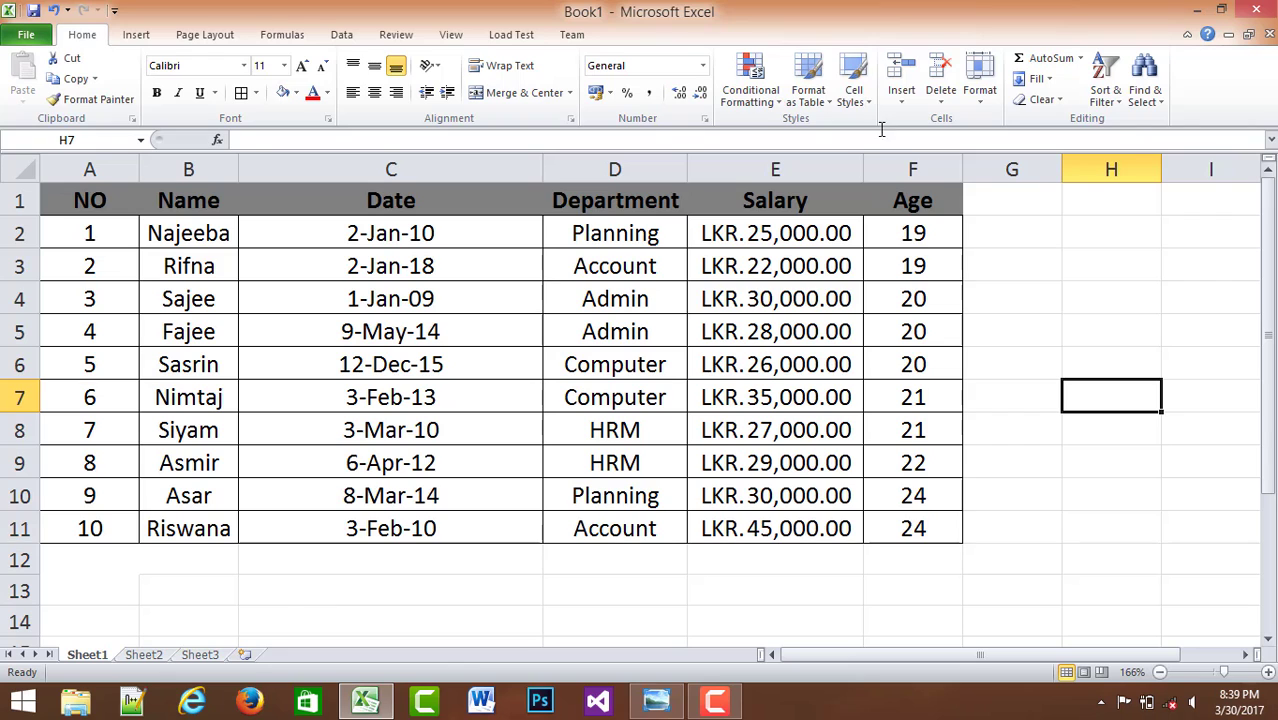
pyautogui.click(656, 702)
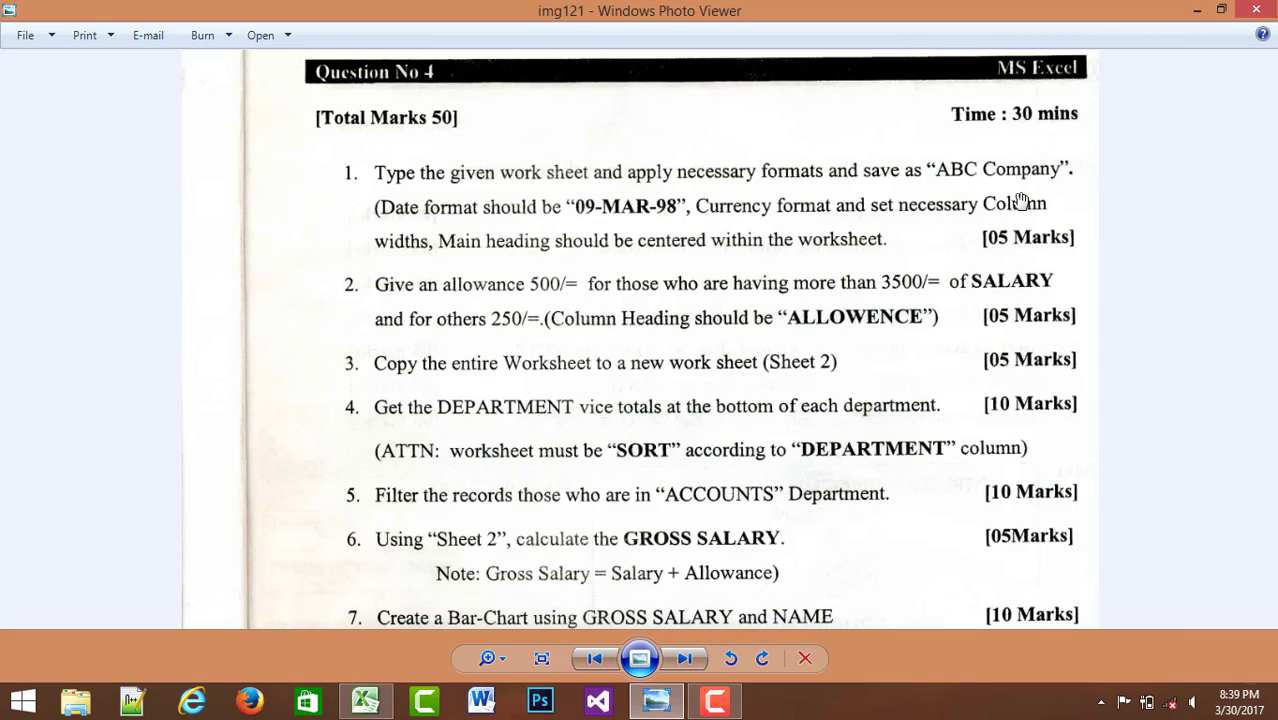
pyautogui.moveTo(705, 594); pyautogui.dragTo(703, 543)
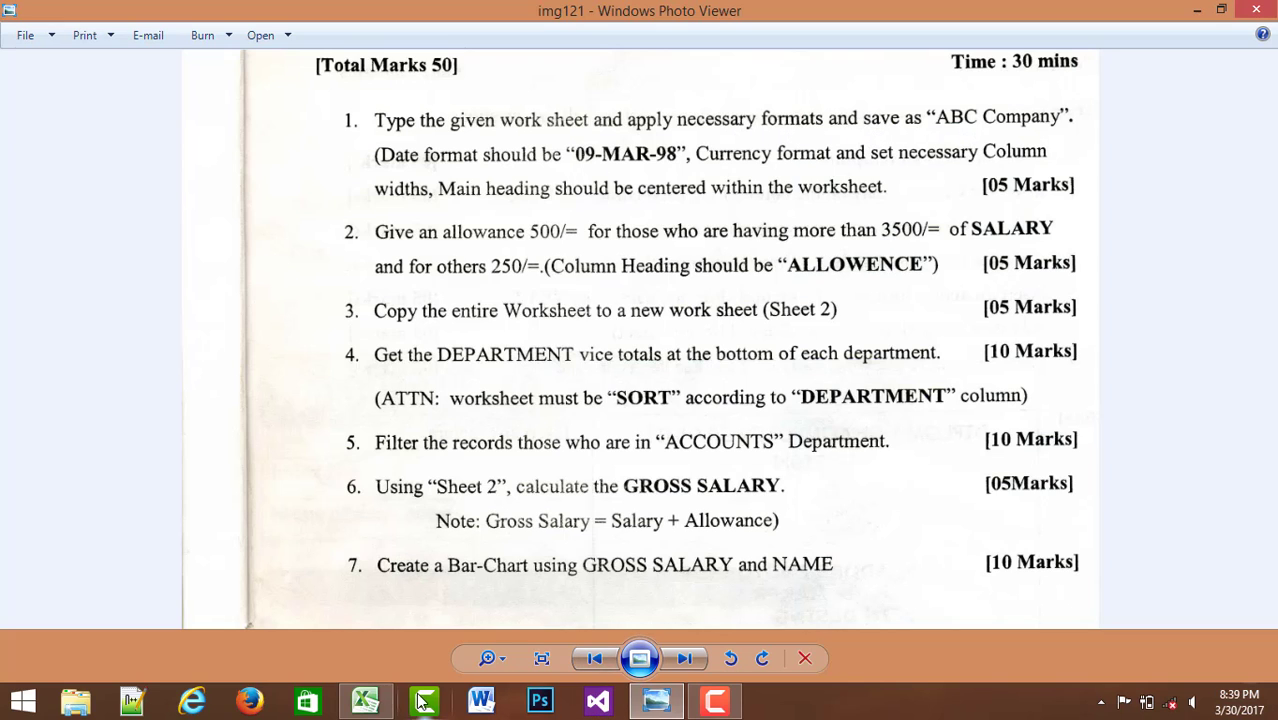
# - Switch to Excel, save the workbook to the Desktop as ABC Company, and reopen that file after closing Excel
pyautogui.click(366, 701)
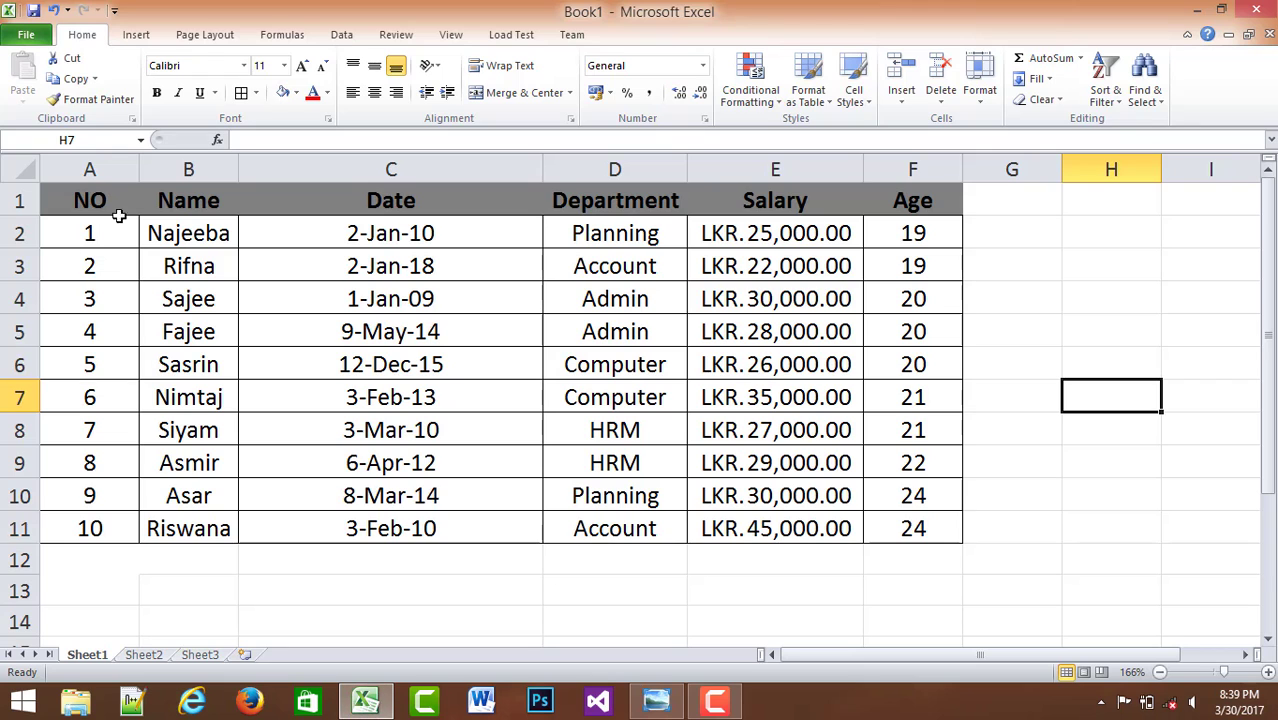
pyautogui.click(43, 37)
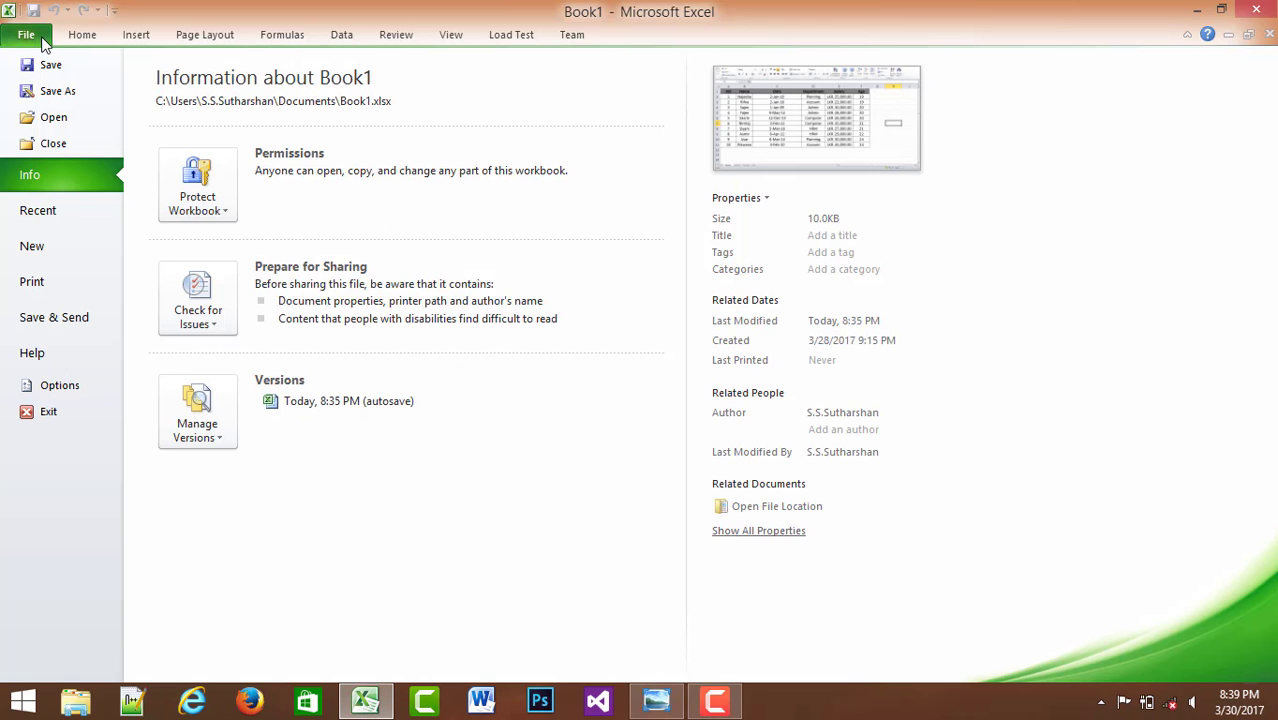
pyautogui.press('Escape')
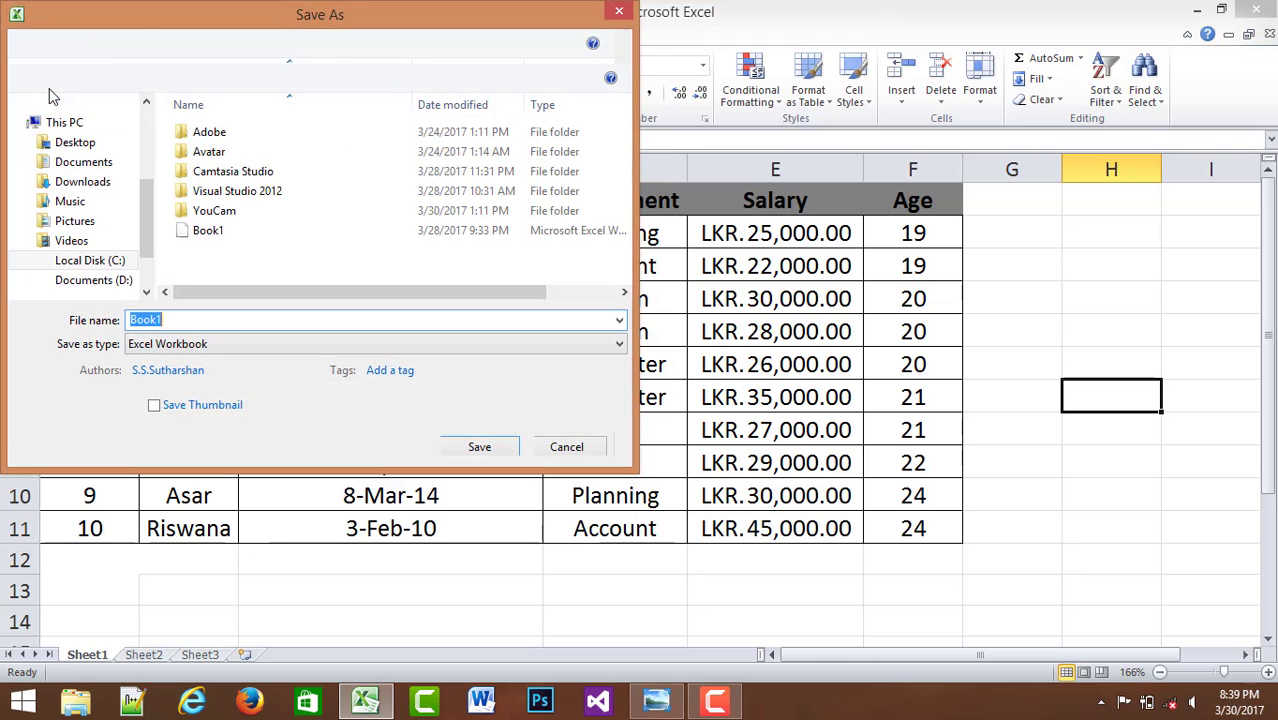
pyautogui.click(75, 142)
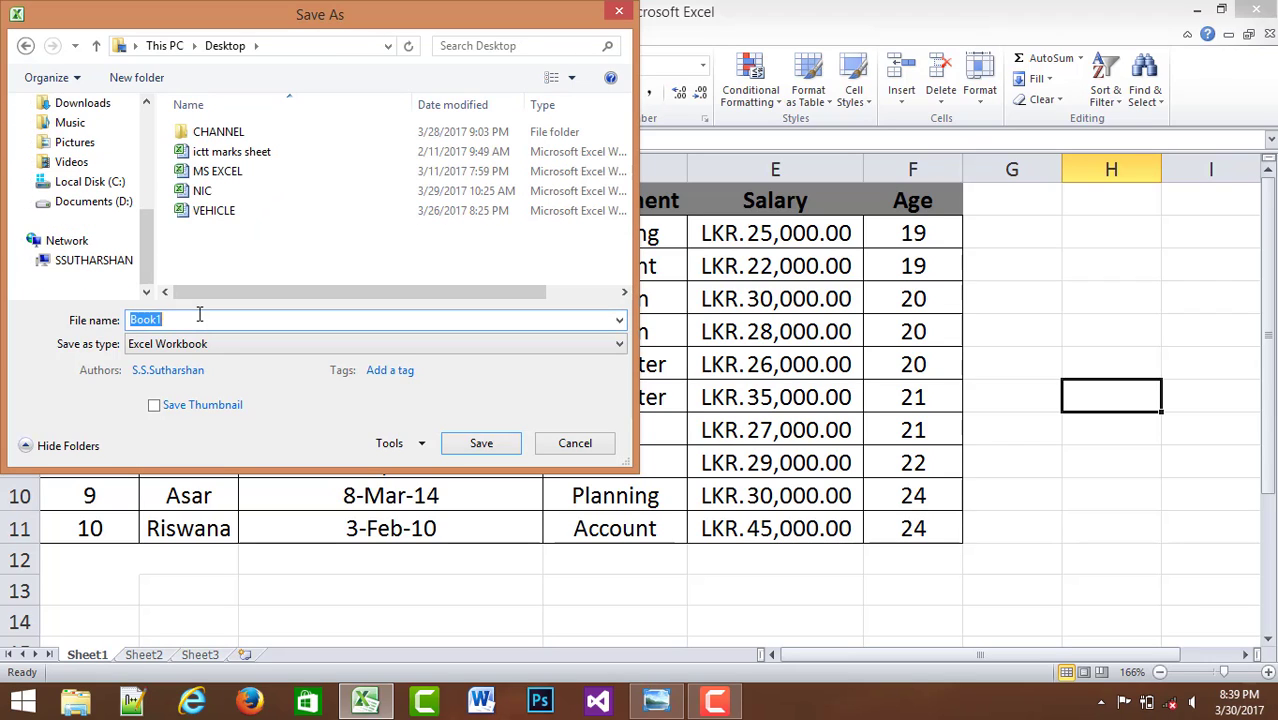
pyautogui.write('ABC Company')
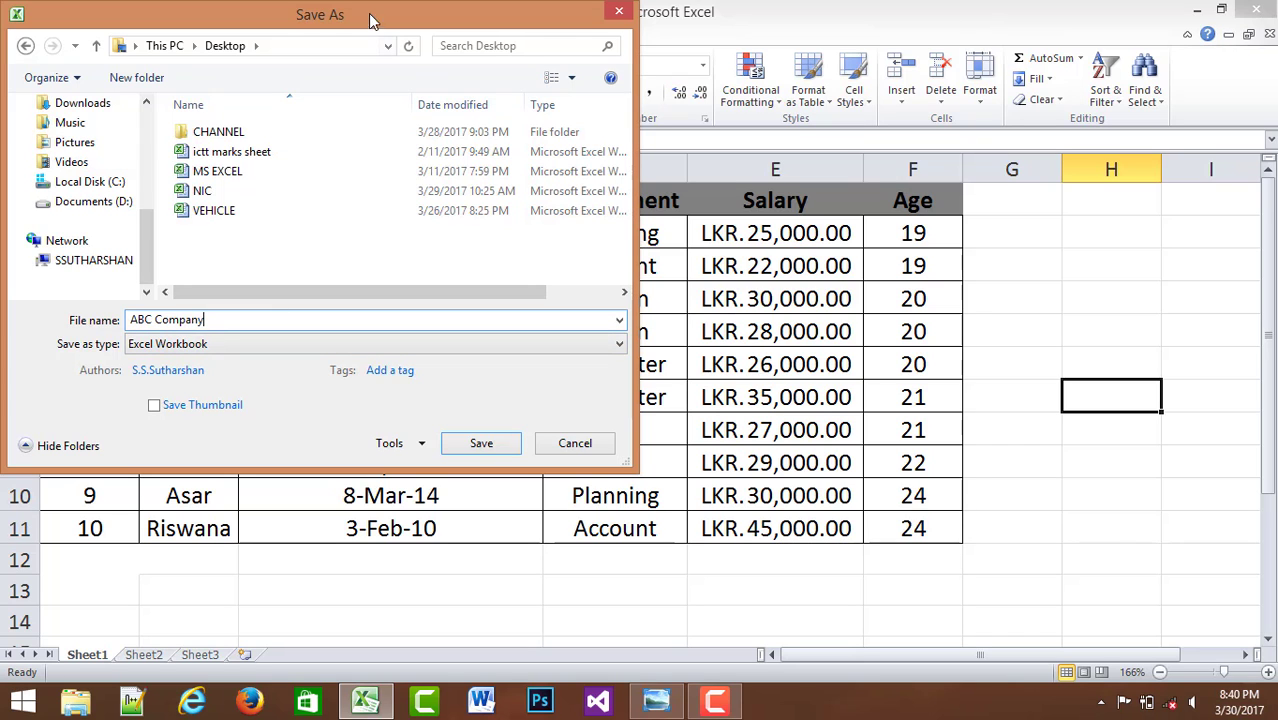
pyautogui.moveTo(370, 11); pyautogui.dragTo(556, 88)
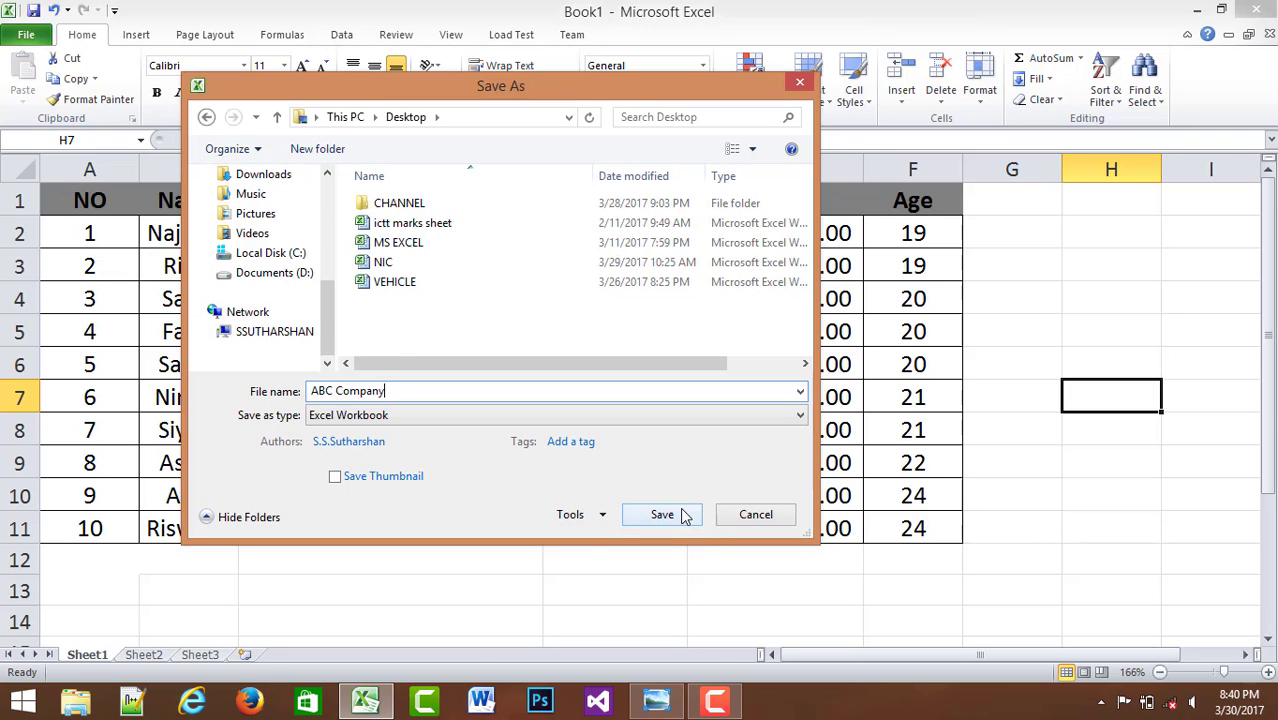
pyautogui.click(656, 702)
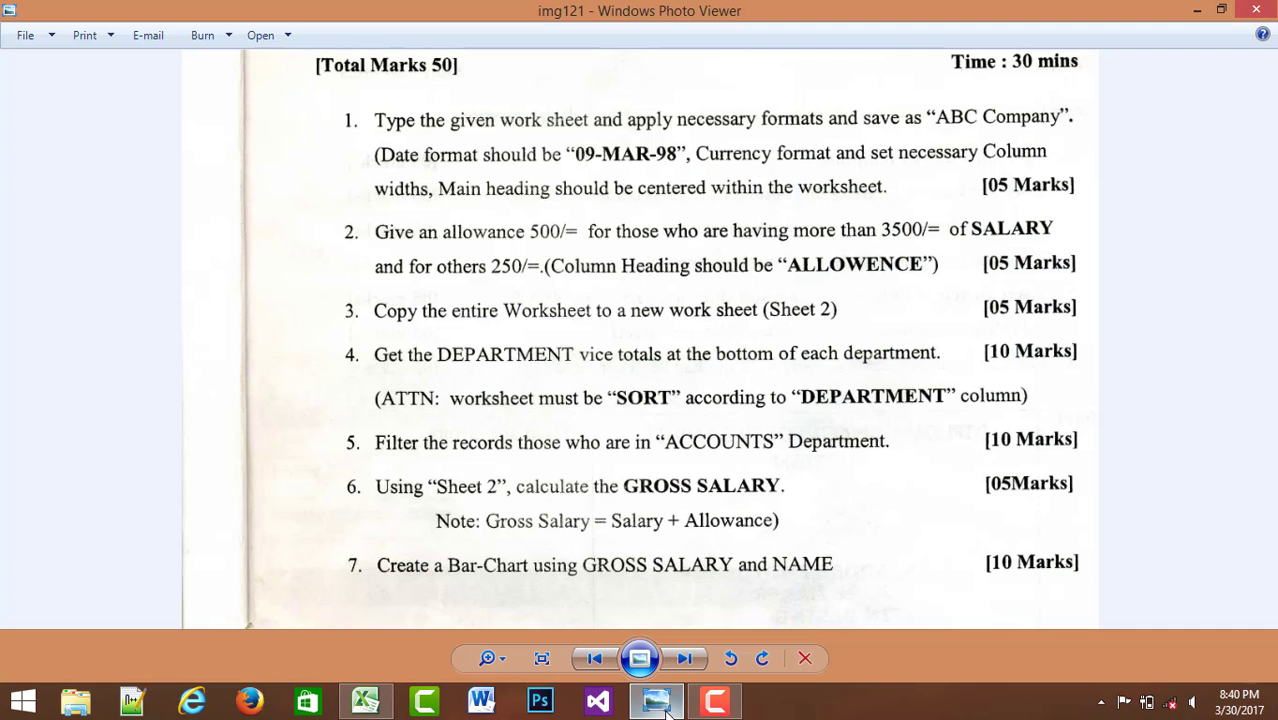
pyautogui.click(666, 708)
pyautogui.click(664, 518)
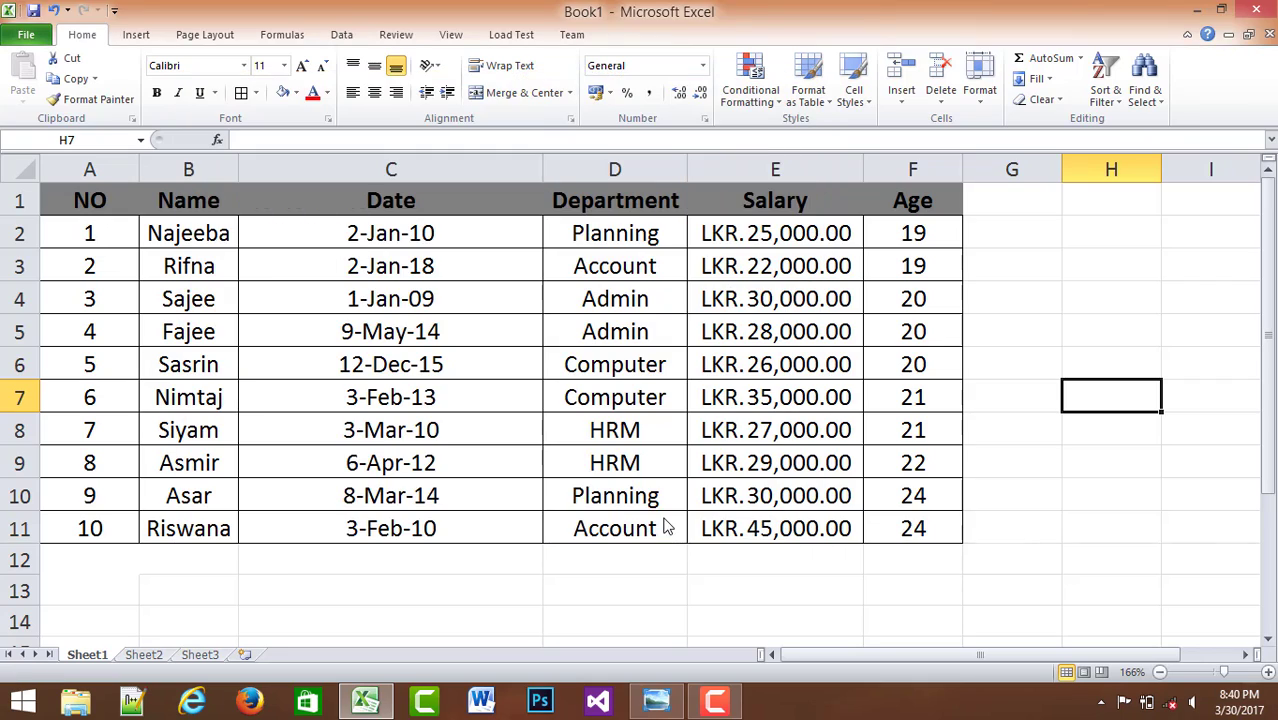
pyautogui.click(1266, 10)
pyautogui.doubleClick(256, 219)
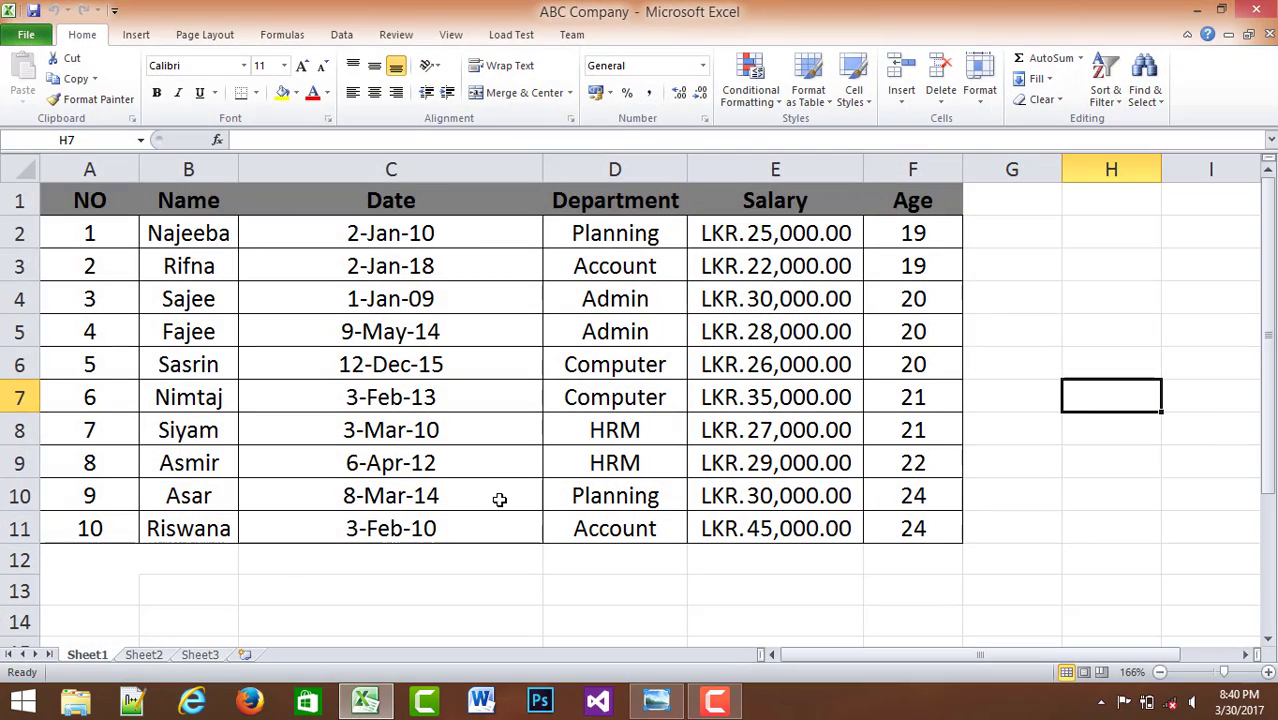
# - Check task 2 in the exam paper, then widen column G in Excel and enter the heading ALLOWANCE in G1
pyautogui.click(656, 701)
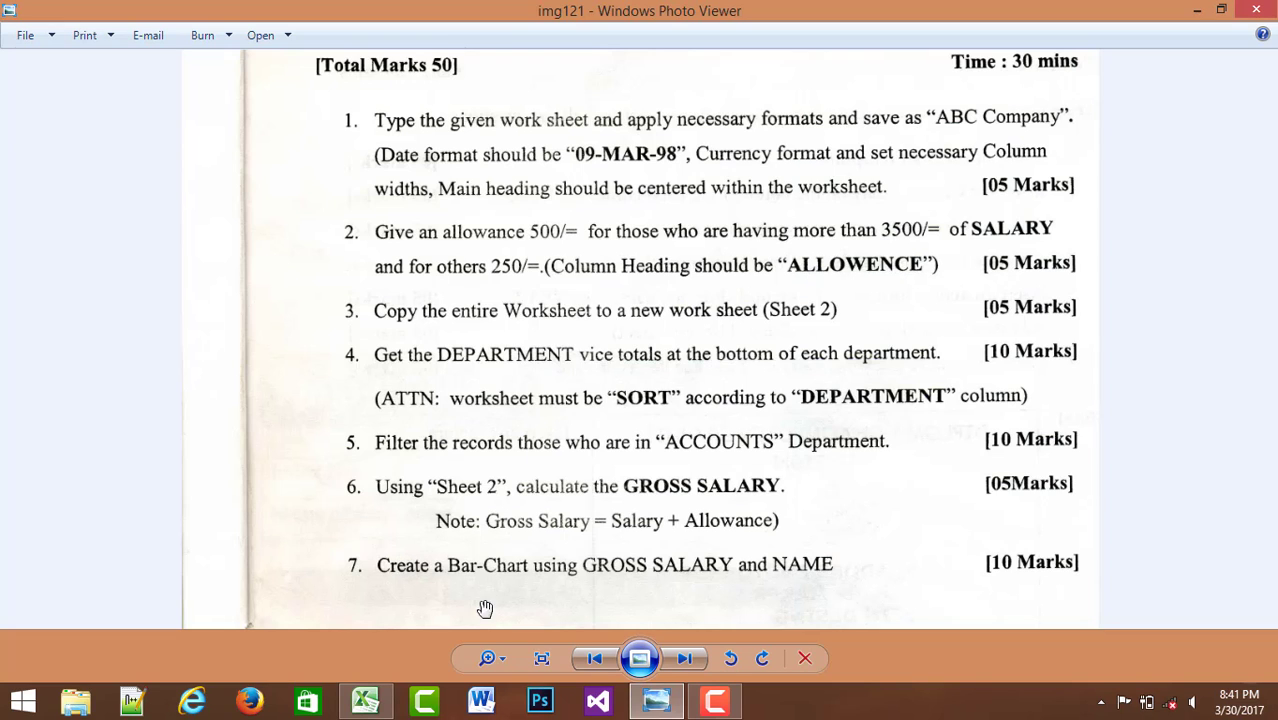
pyautogui.click(365, 700)
pyautogui.click(1020, 201)
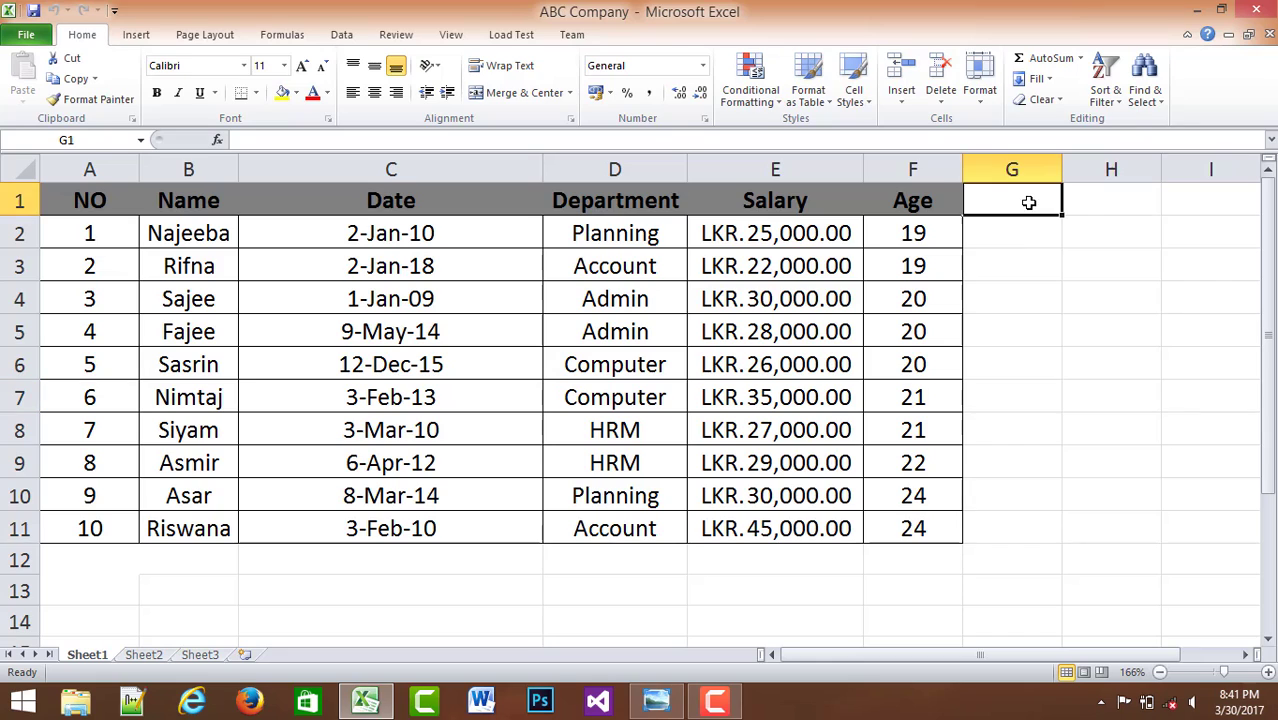
pyautogui.moveTo(1068, 162); pyautogui.dragTo(1145, 163)
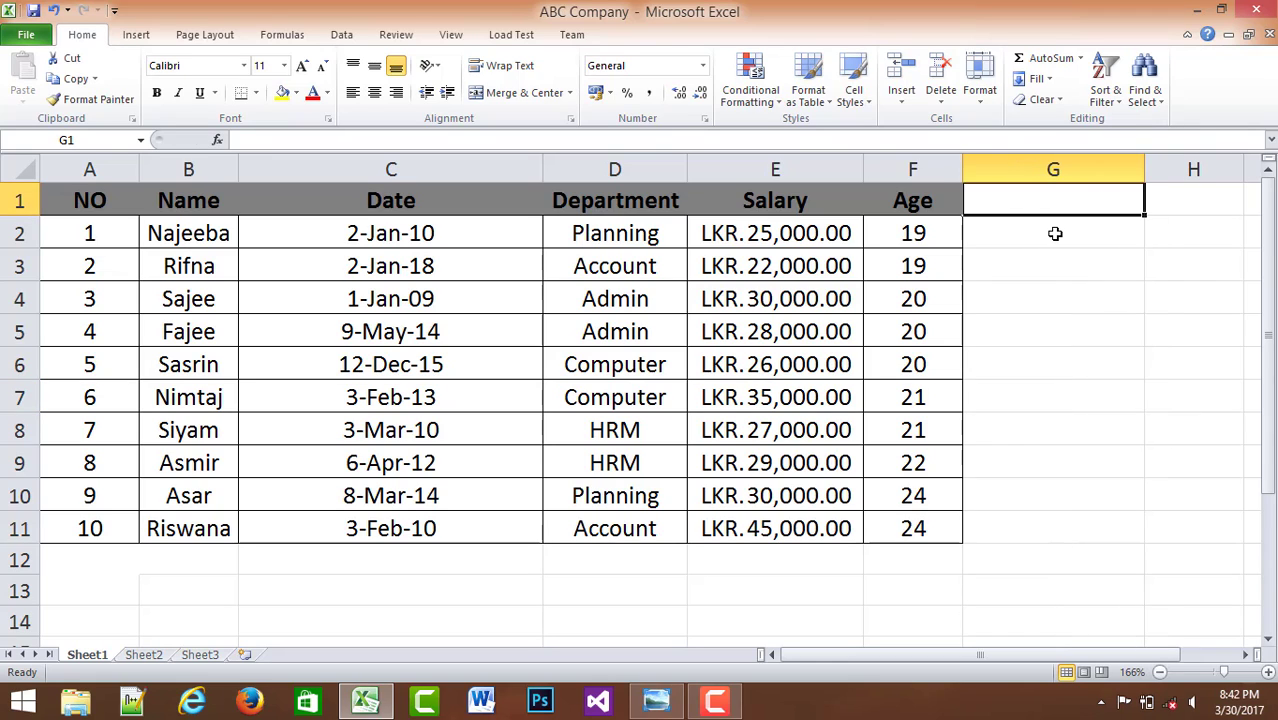
pyautogui.write('ALLOWA')
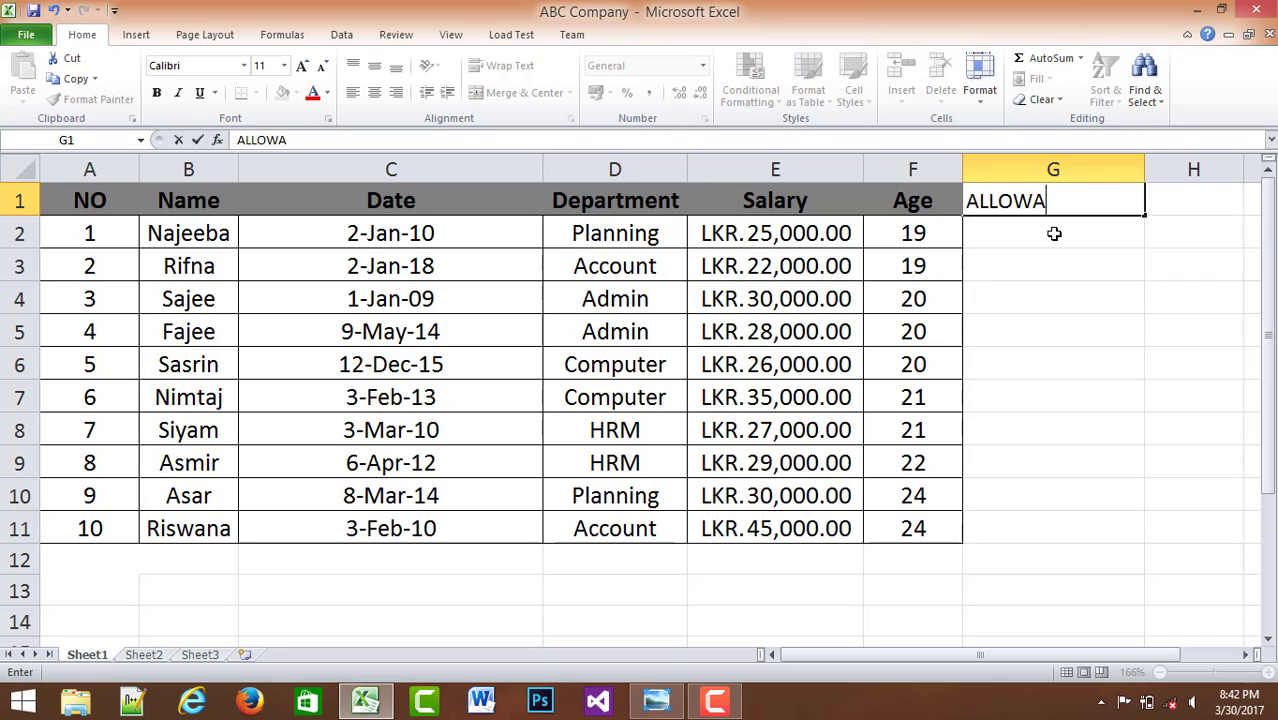
pyautogui.write('NCE')
pyautogui.press('Return')
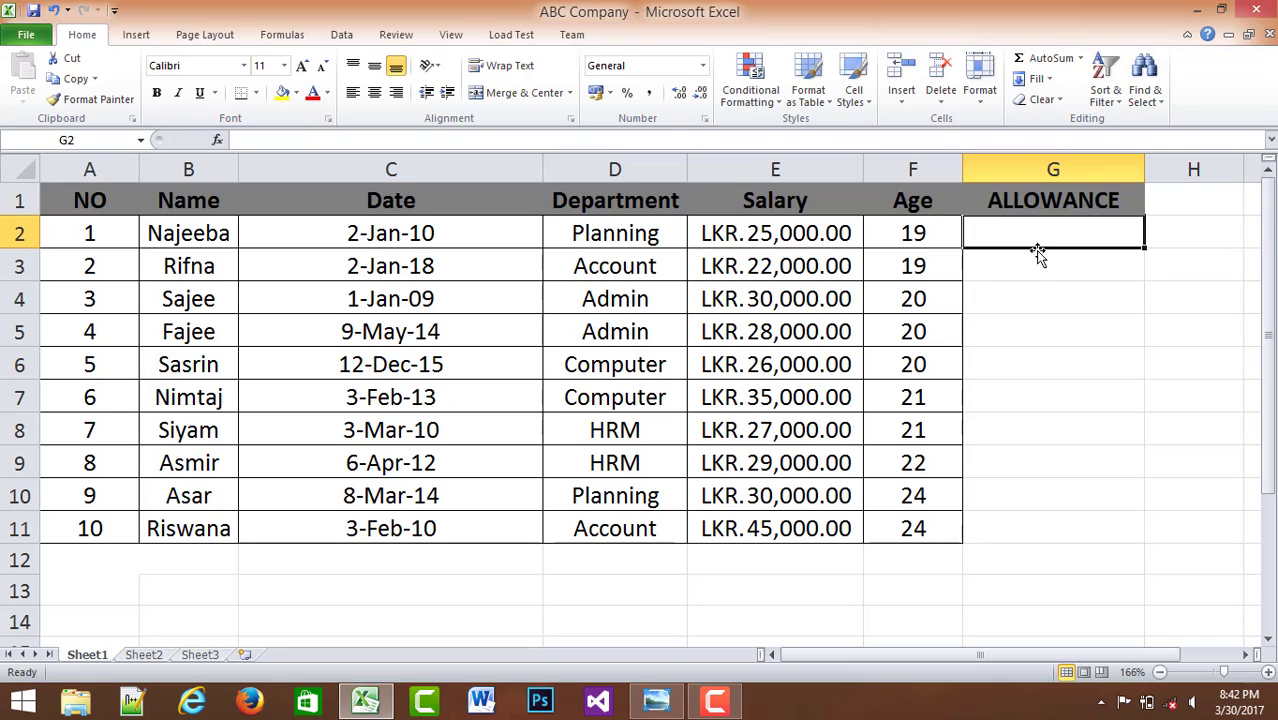
pyautogui.click(1164, 291)
# - Examine the first Salary value in E2, then switch to the exam paper and review its salary figures and task 2's allowance condition
pyautogui.click(1040, 234)
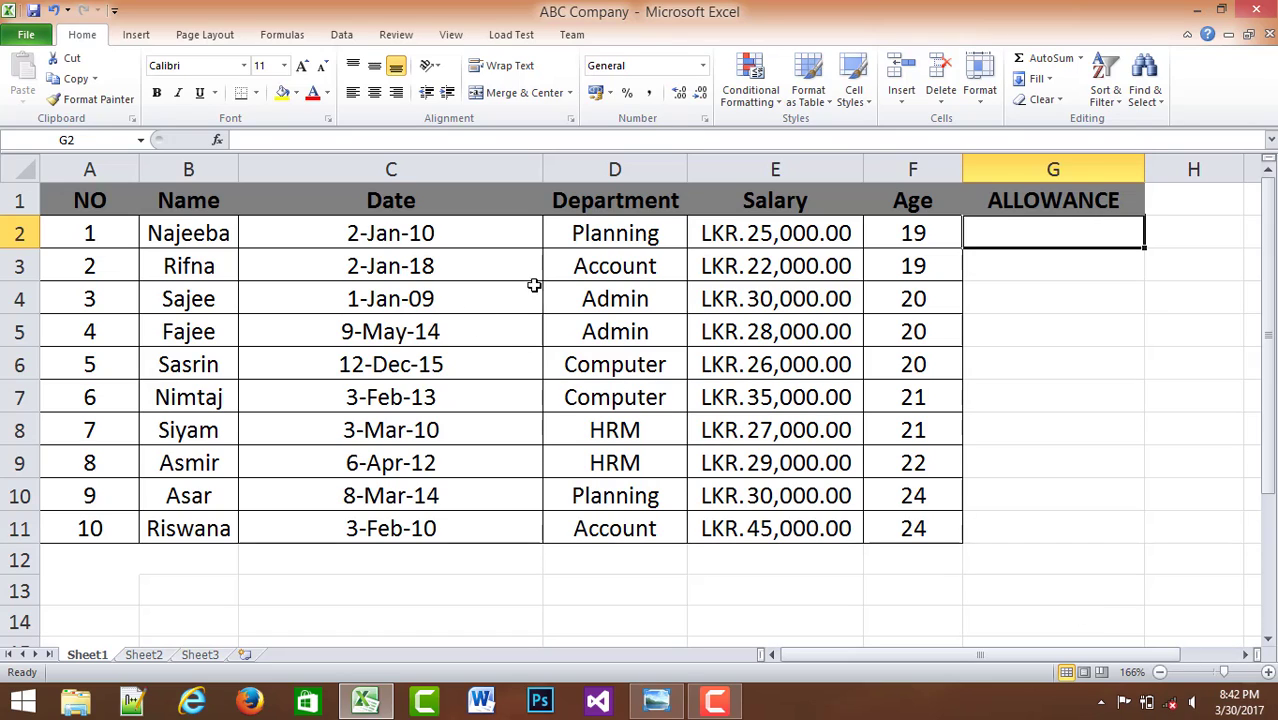
pyautogui.click(782, 232)
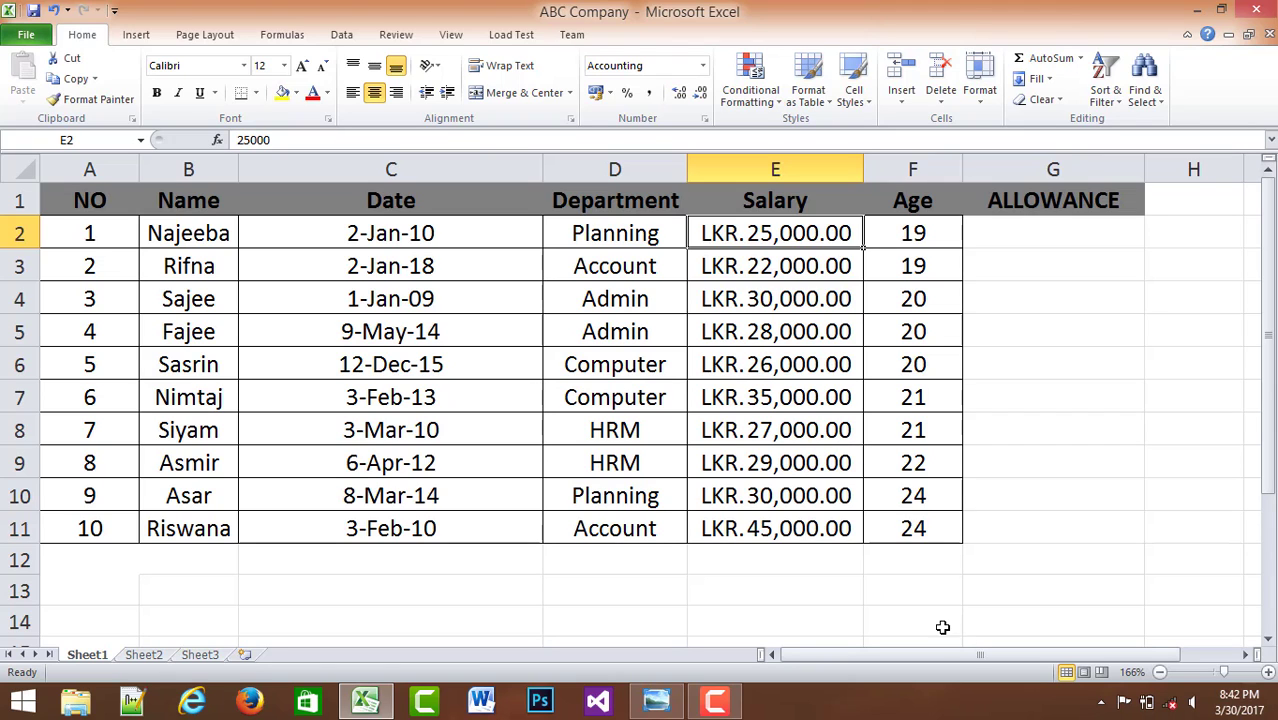
pyautogui.click(656, 700)
pyautogui.moveTo(702, 391); pyautogui.dragTo(748, 50)
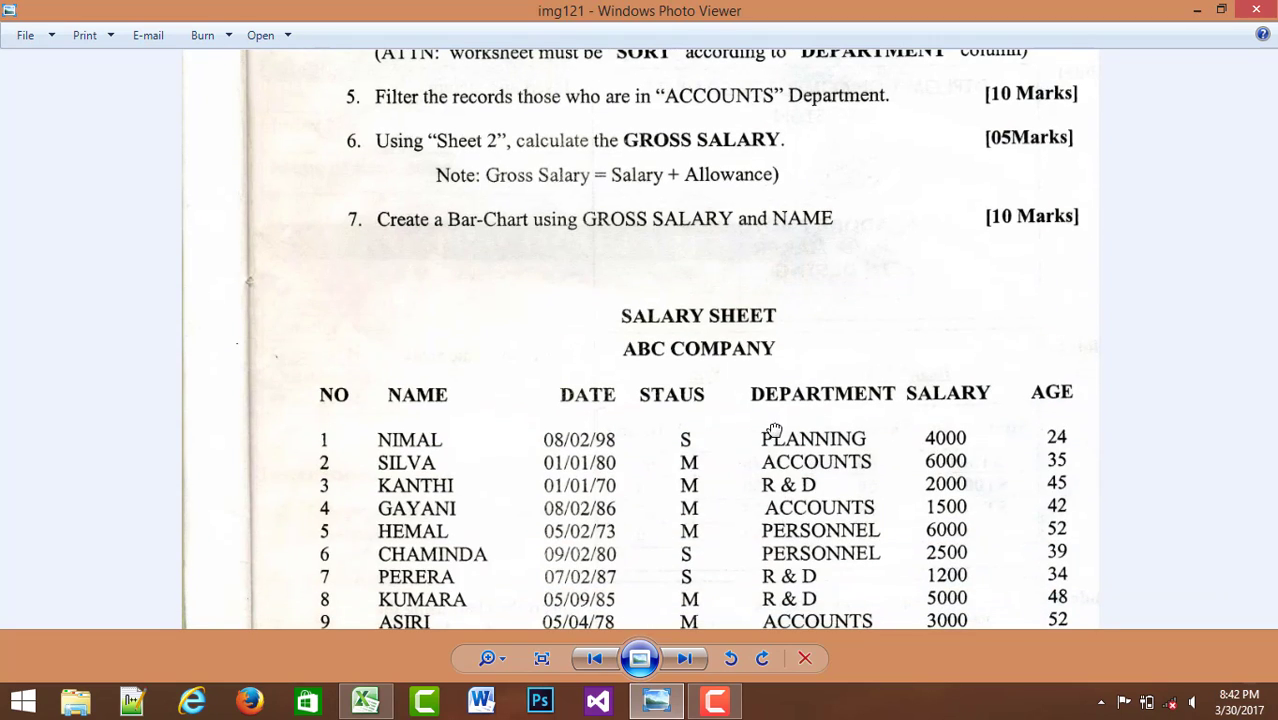
pyautogui.moveTo(770, 434); pyautogui.dragTo(782, 238)
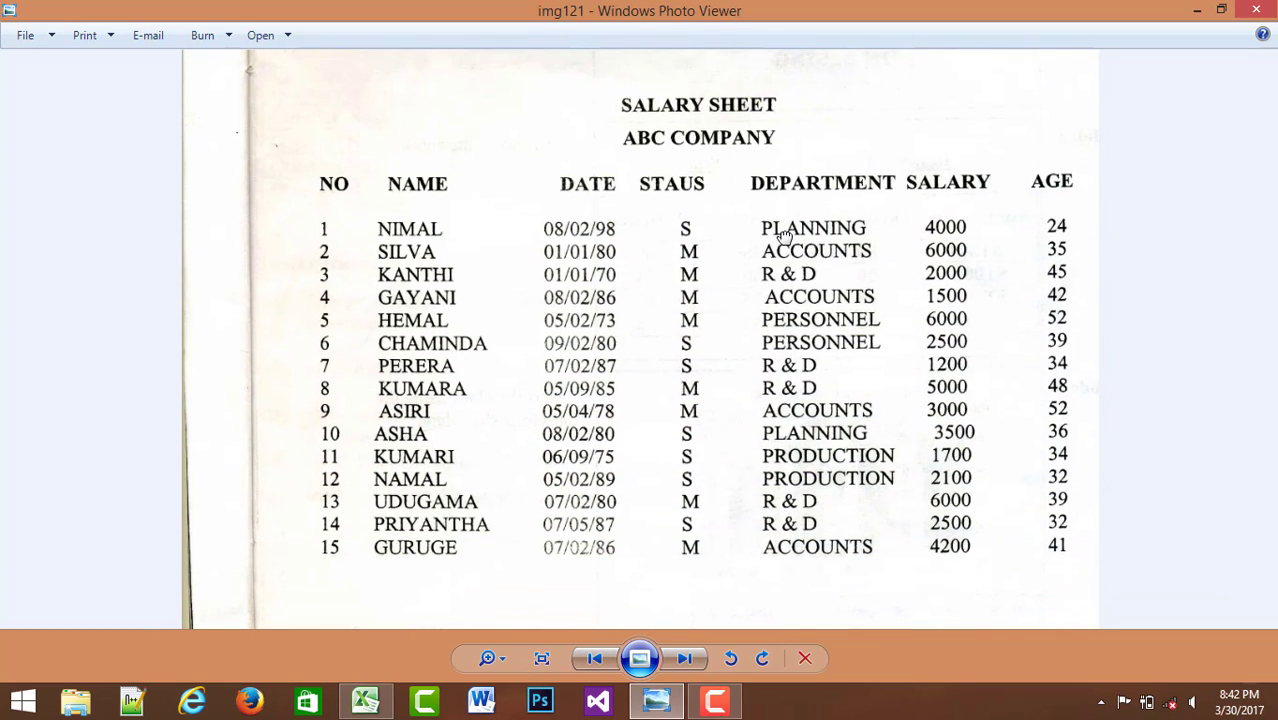
pyautogui.moveTo(785, 235); pyautogui.dragTo(705, 690)
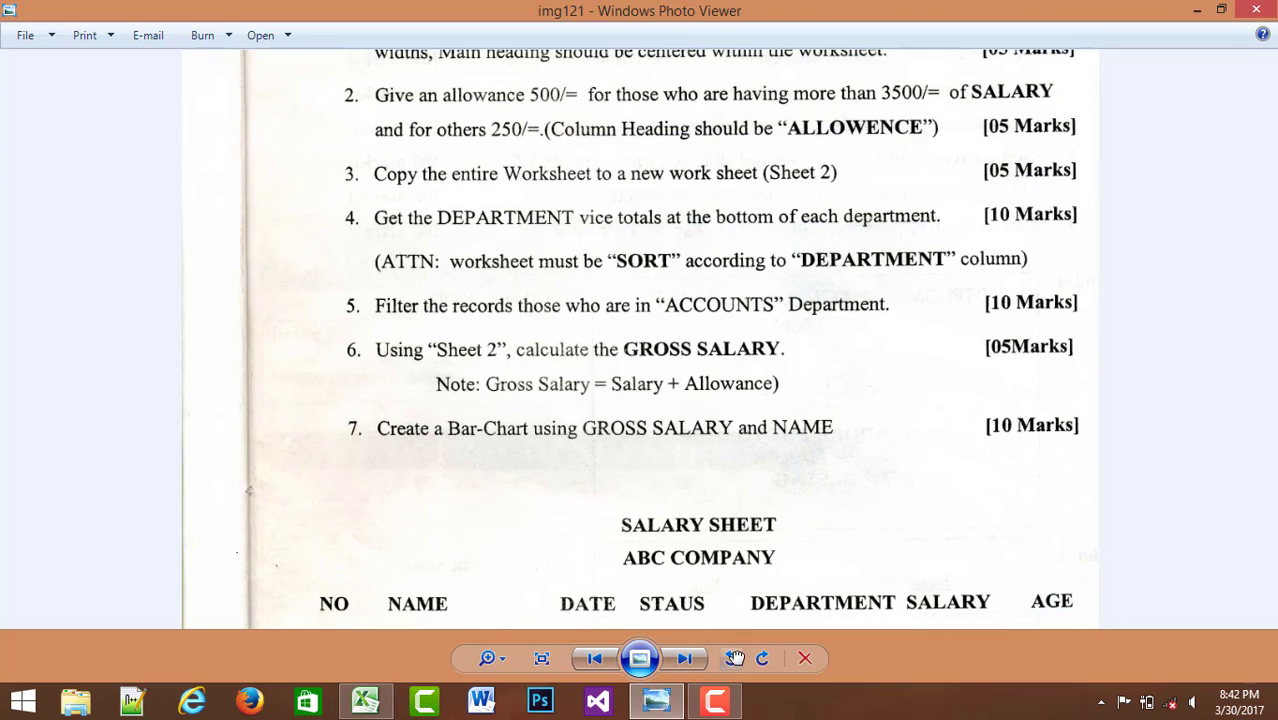
pyautogui.moveTo(875, 181)
pyautogui.mouseDown()
pyautogui.moveTo(876, 197)
pyautogui.moveTo(884, 157)
pyautogui.moveTo(880, 188)
pyautogui.mouseUp()
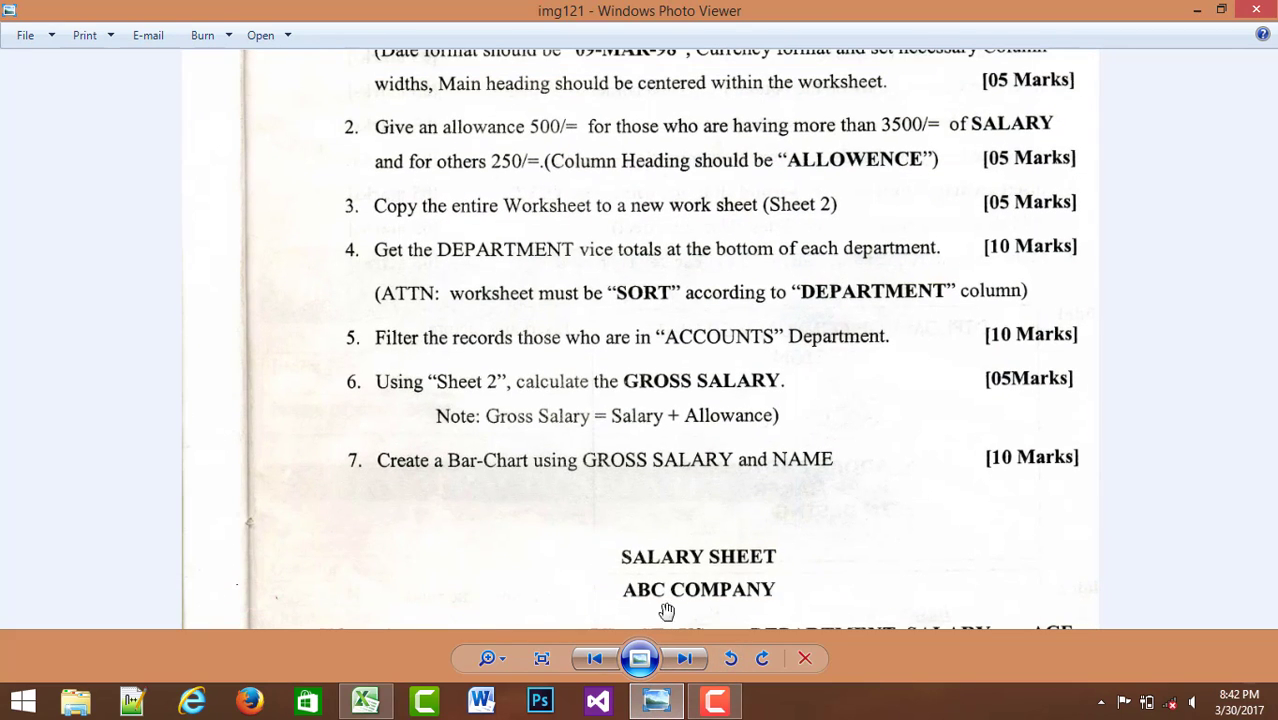
# - Switch to Excel and begin an IF formula in G2 that tests whether the salary in E2 is >=35000
pyautogui.click(365, 700)
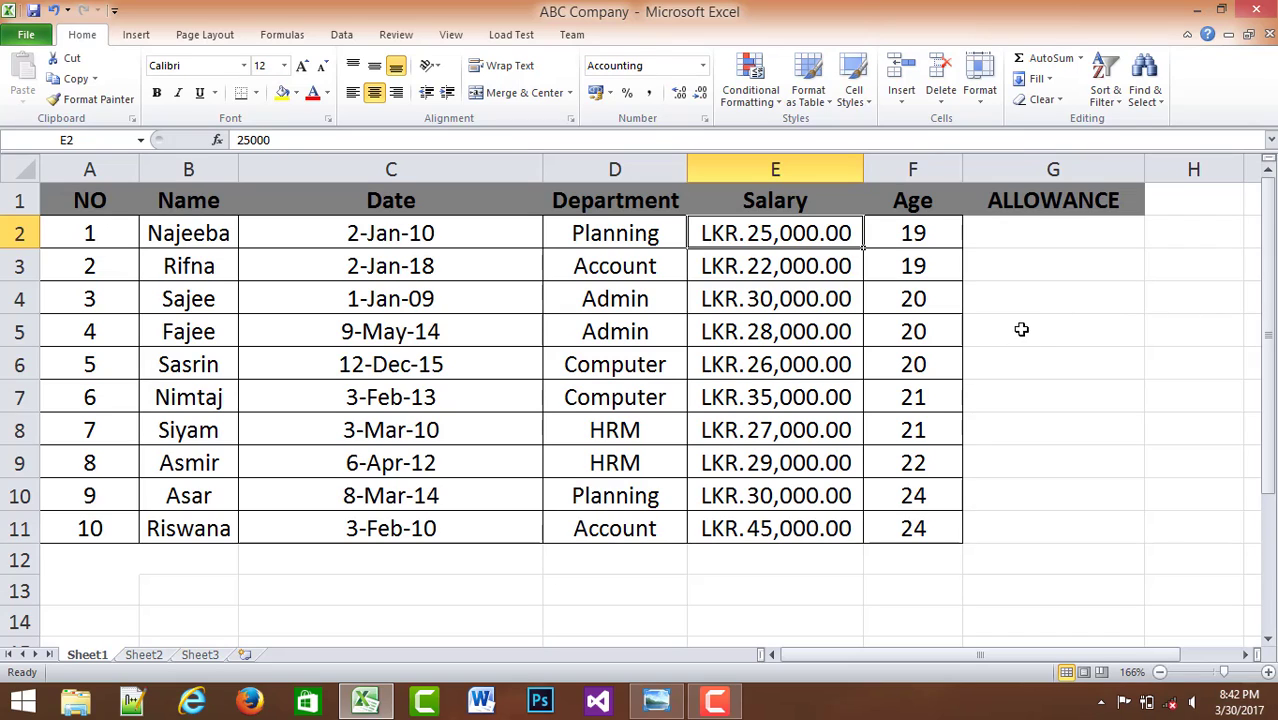
pyautogui.click(1015, 233)
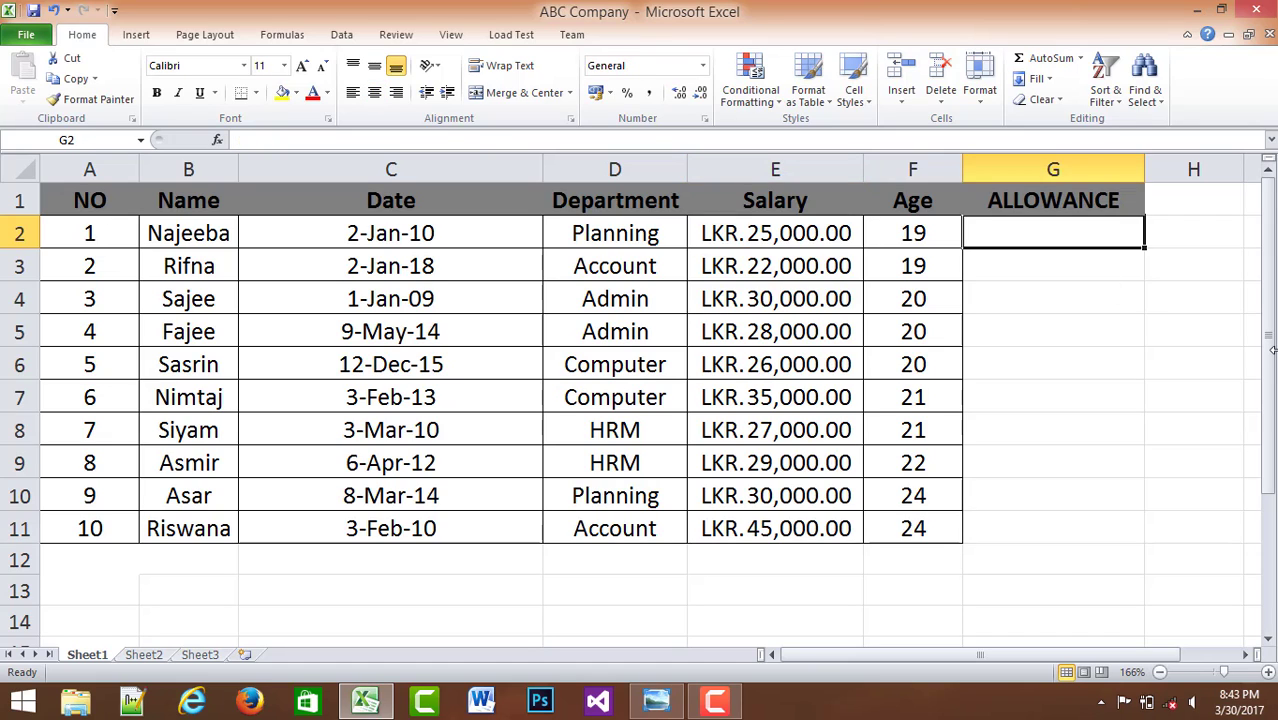
pyautogui.write('=')
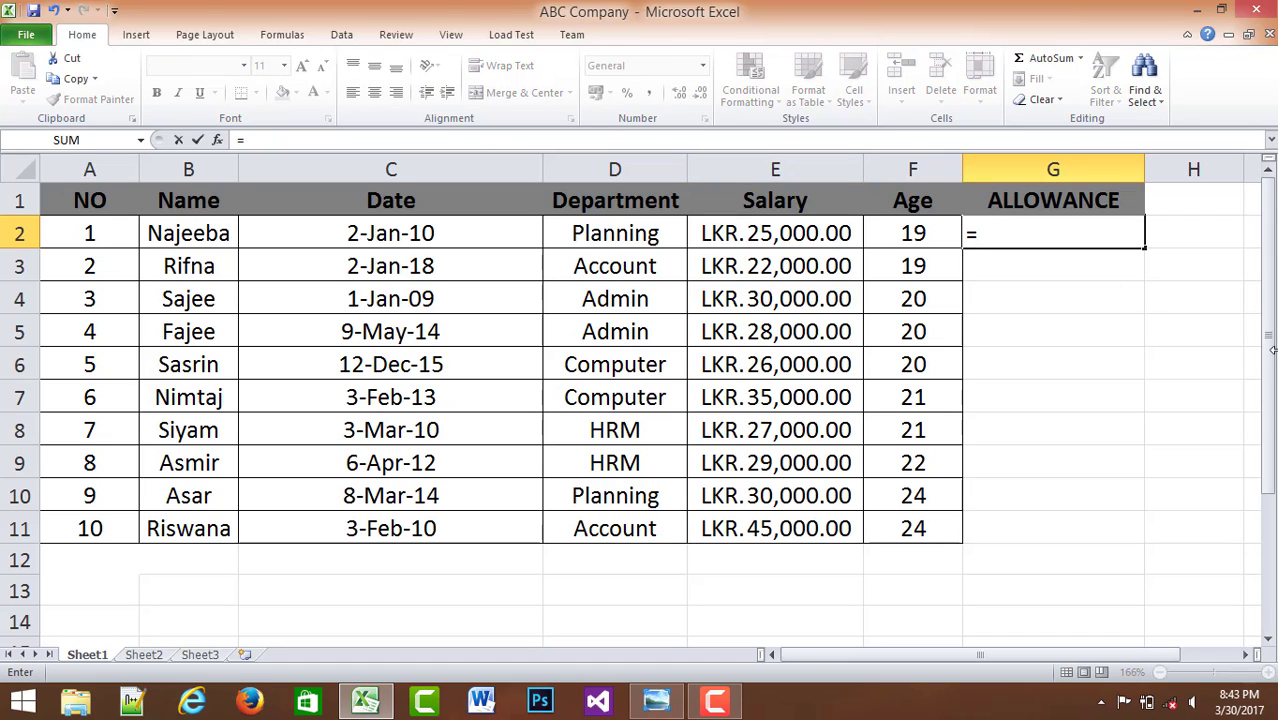
pyautogui.write('if')
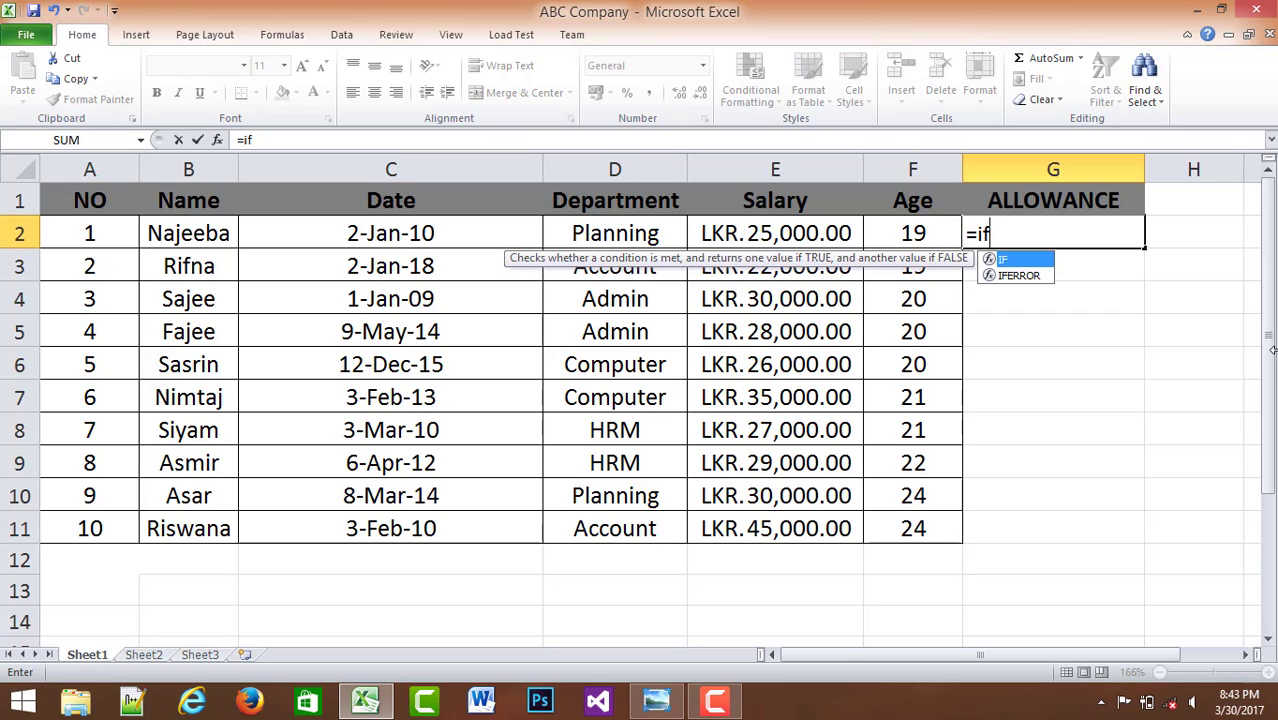
pyautogui.doubleClick(1030, 259)
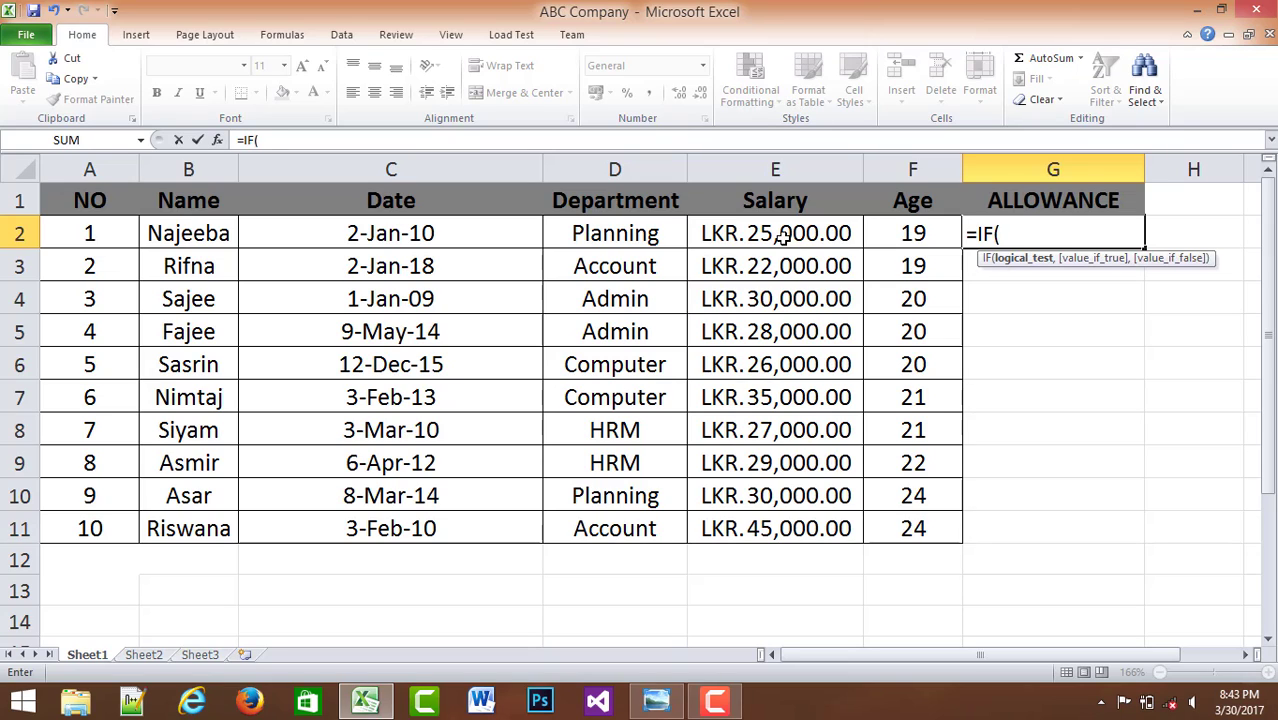
pyautogui.click(783, 236)
pyautogui.write('>')
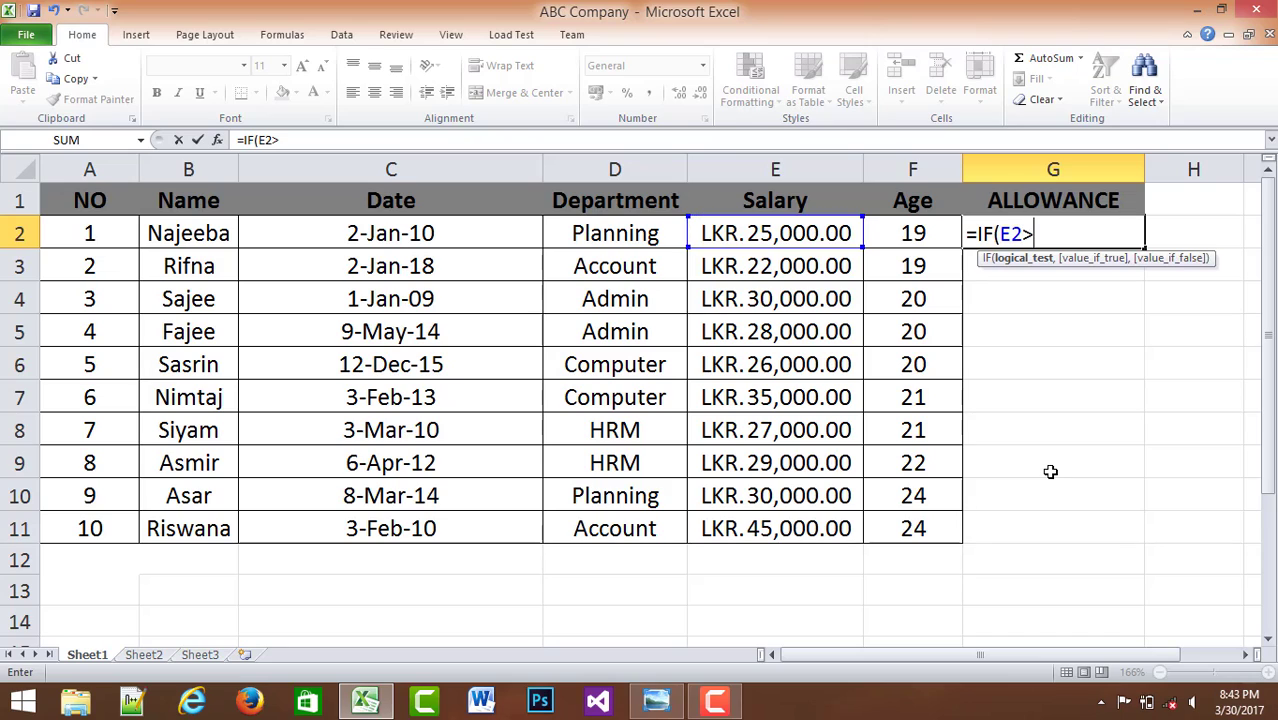
pyautogui.write('=35000')
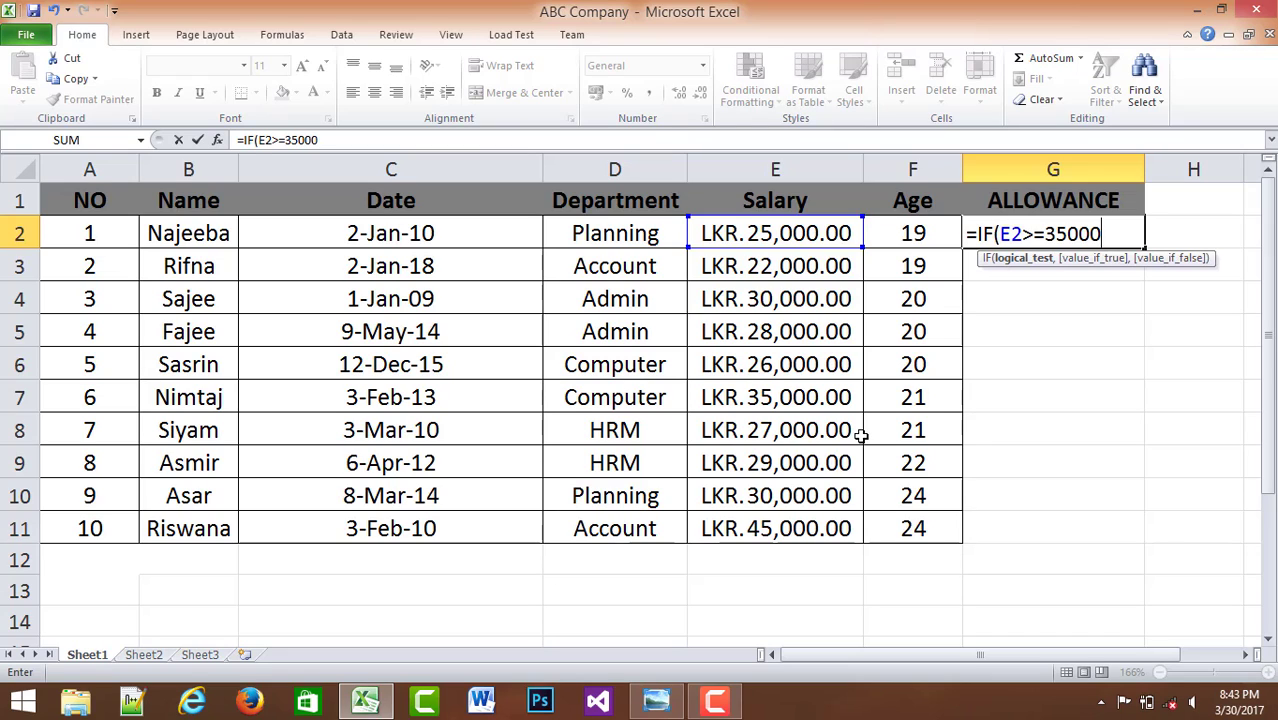
# - Extend G2's IF formula with 500 as the value if true and 250 as the value if false
pyautogui.moveTo(1034, 232); pyautogui.dragTo(1045, 232)
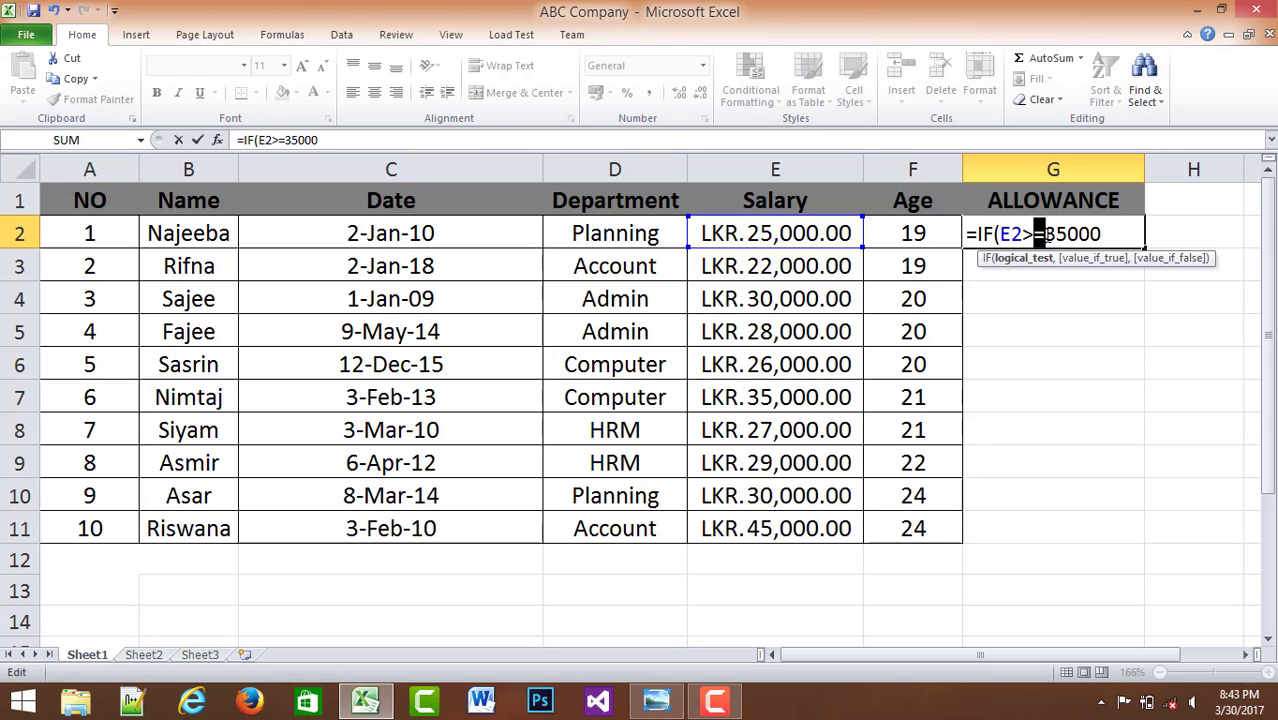
pyautogui.moveTo(1045, 232)
pyautogui.mouseDown()
pyautogui.moveTo(1010, 232)
pyautogui.moveTo(1057, 236)
pyautogui.mouseUp()
pyautogui.click(1117, 237)
pyautogui.write(',500')
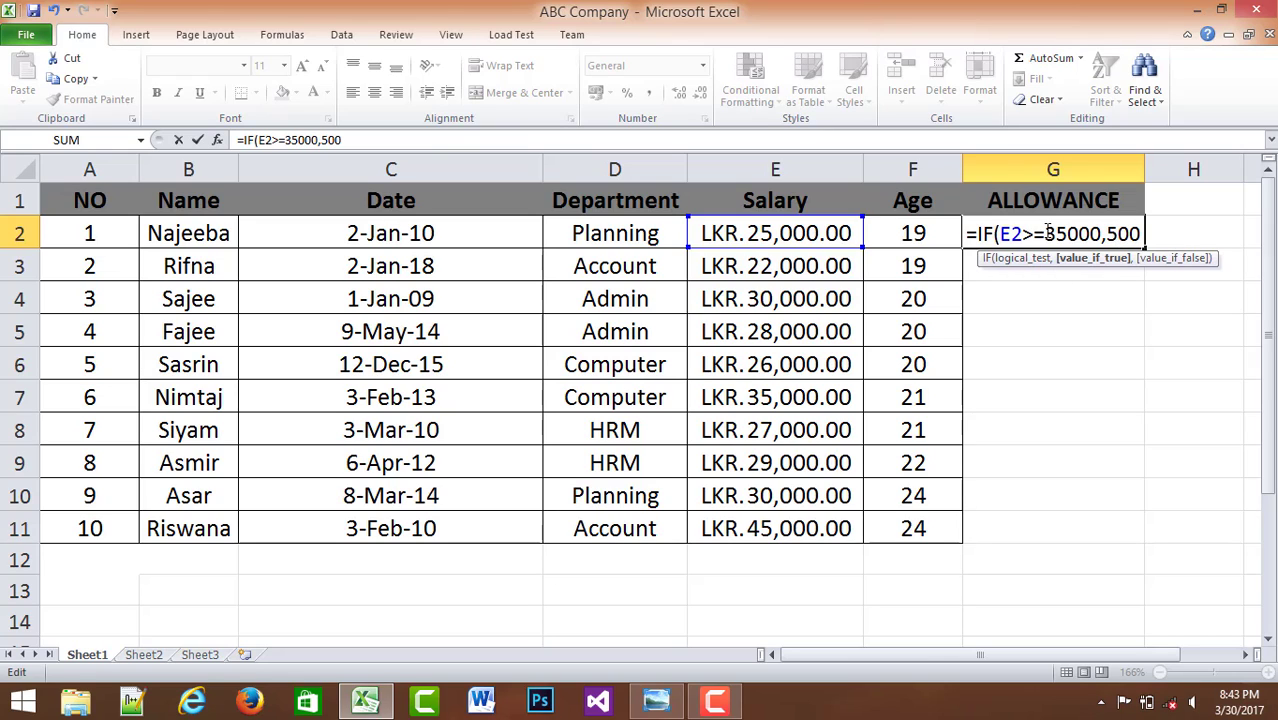
pyautogui.moveTo(1045, 233); pyautogui.dragTo(1141, 234)
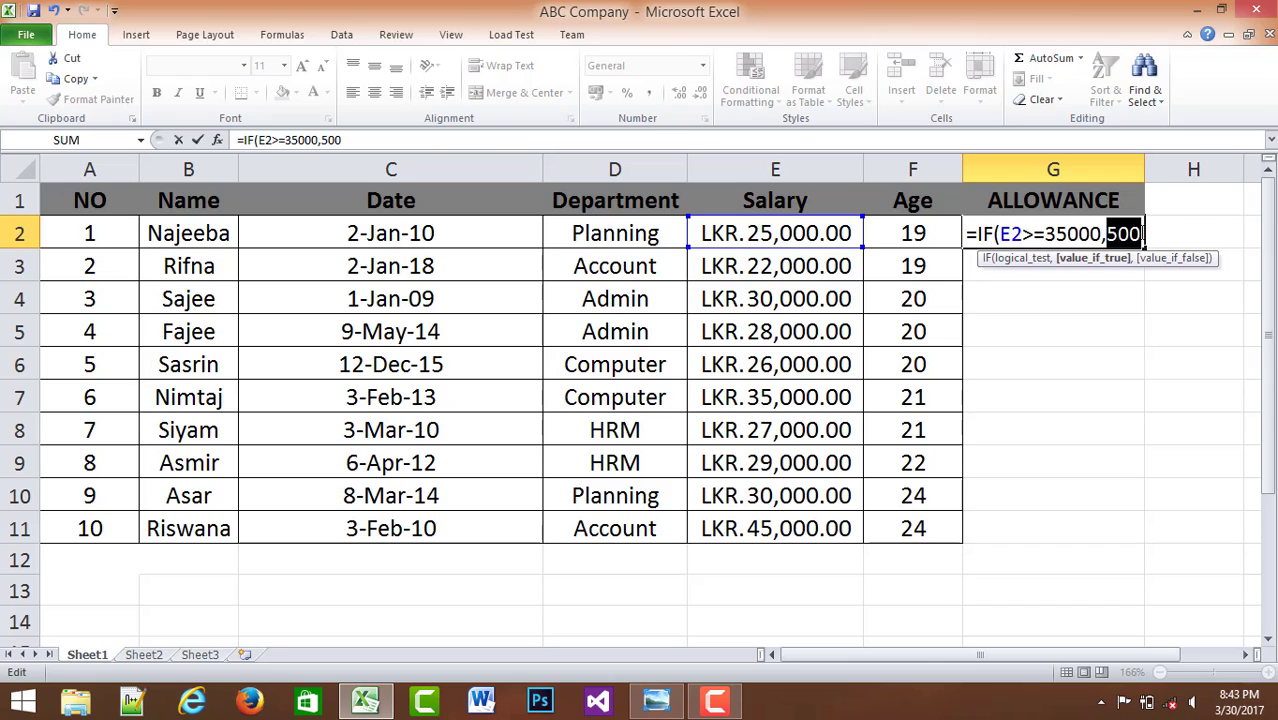
pyautogui.press('Right')
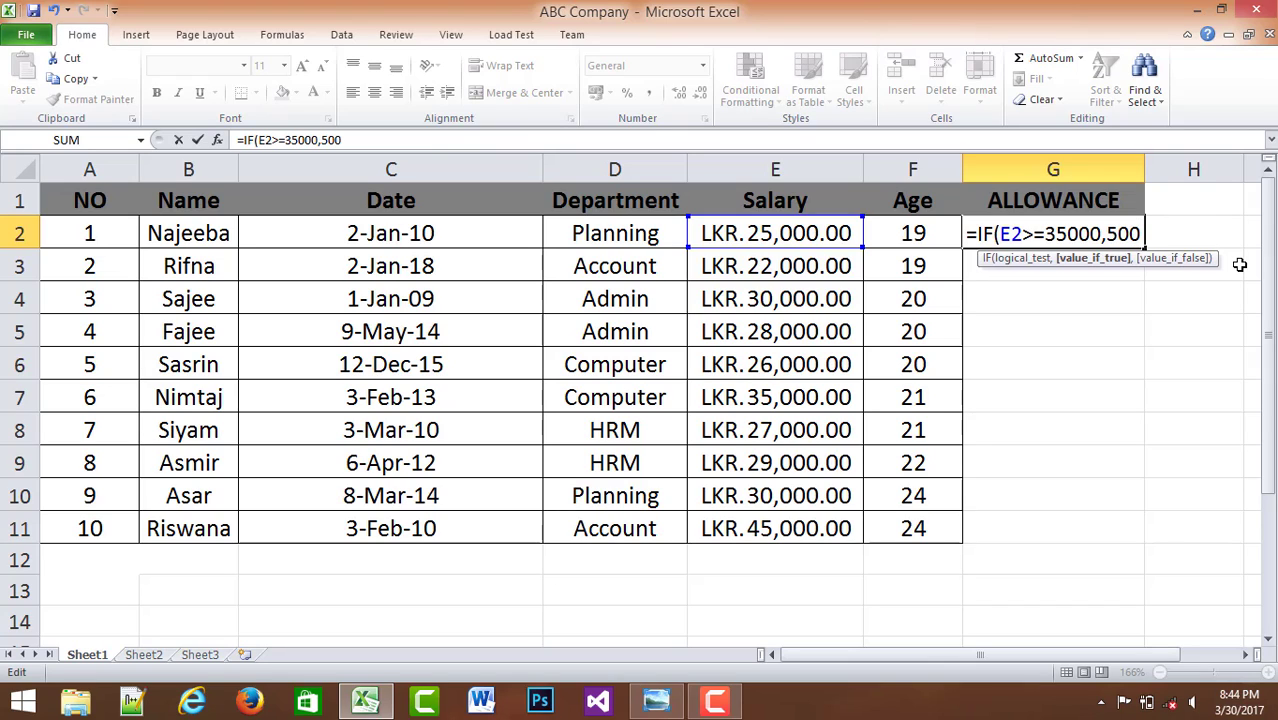
pyautogui.write(',250')
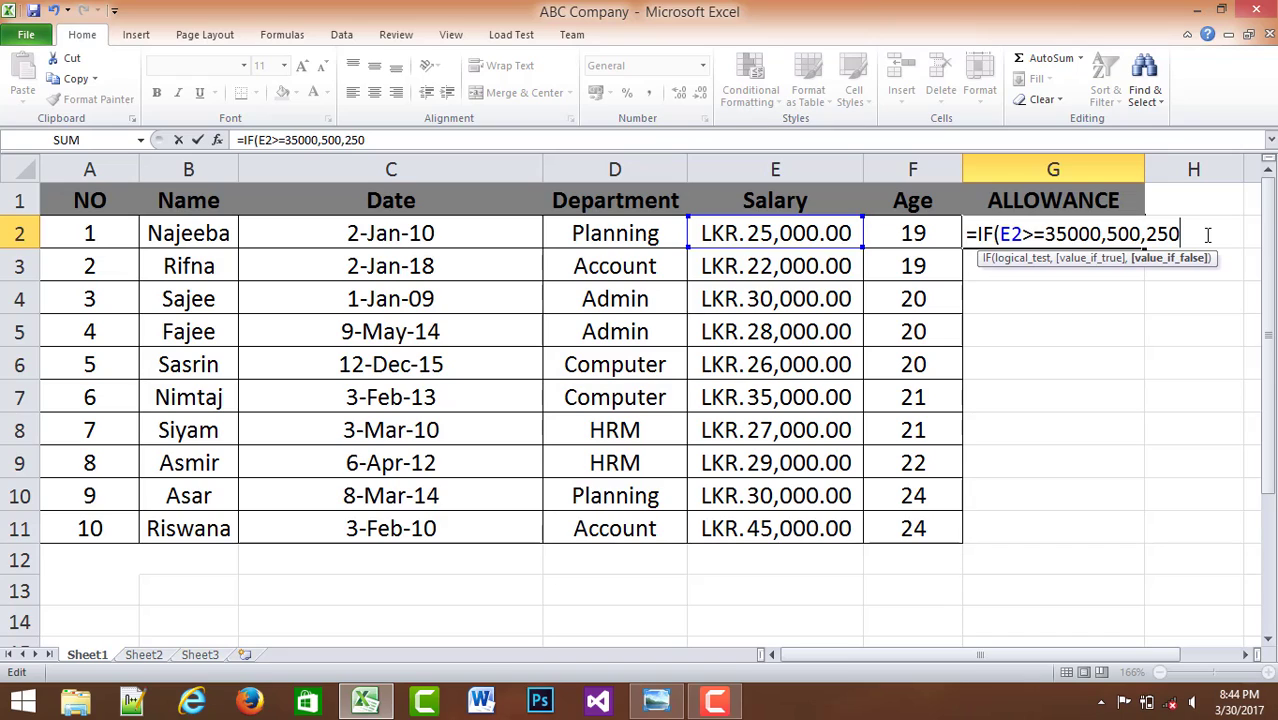
pyautogui.click(1108, 233)
pyautogui.write('"')
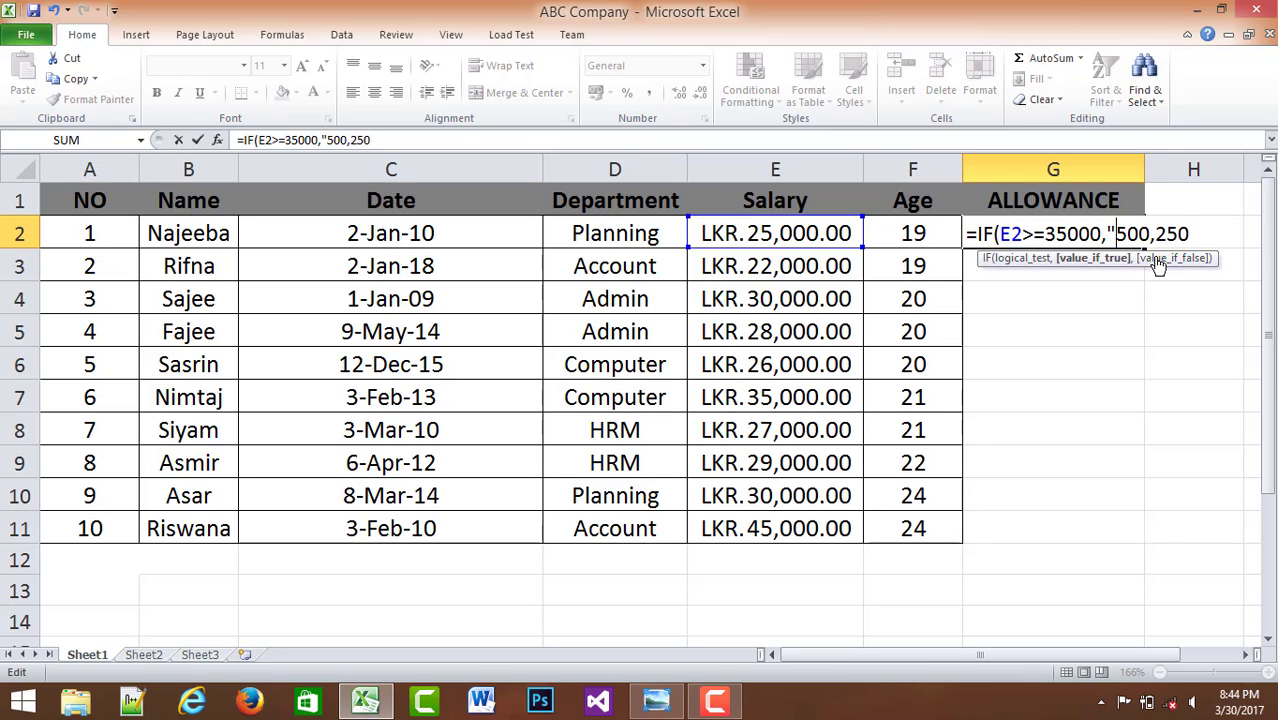
pyautogui.click(1152, 235)
pyautogui.write('"')
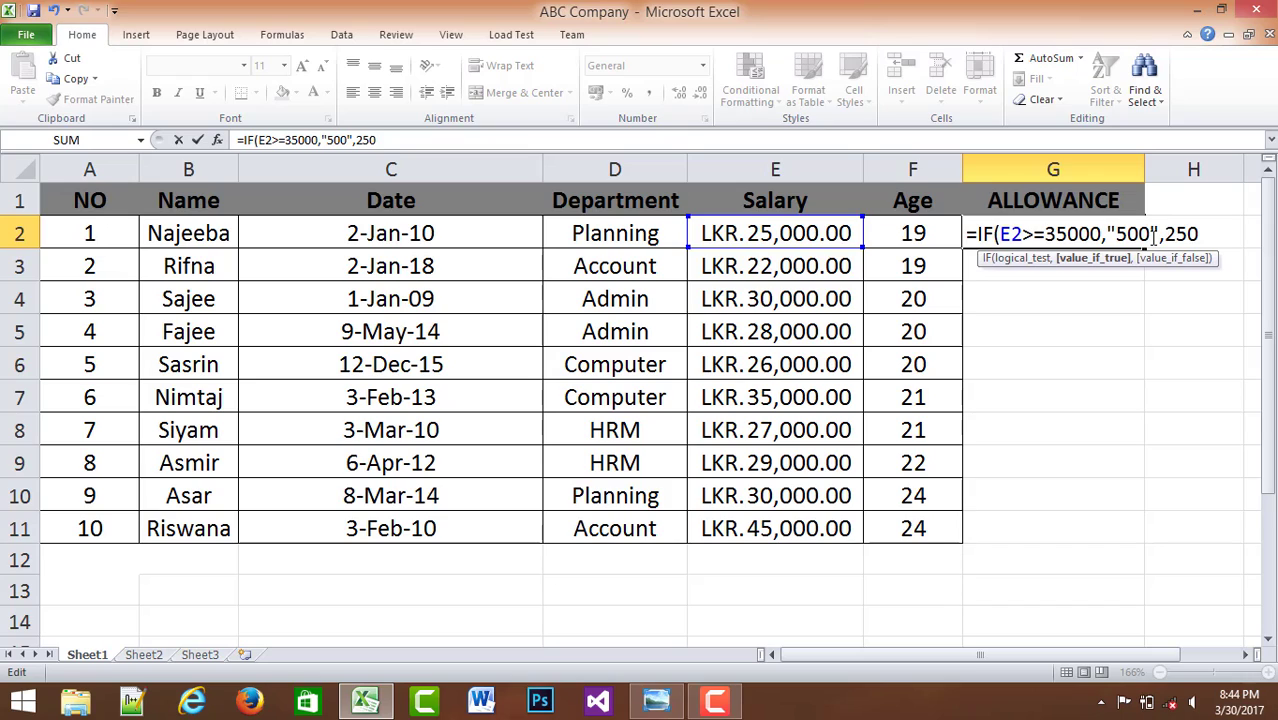
pyautogui.press('BackSpace')
pyautogui.press('Left')
pyautogui.press('Left')
pyautogui.press('Left')
pyautogui.press('BackSpace')
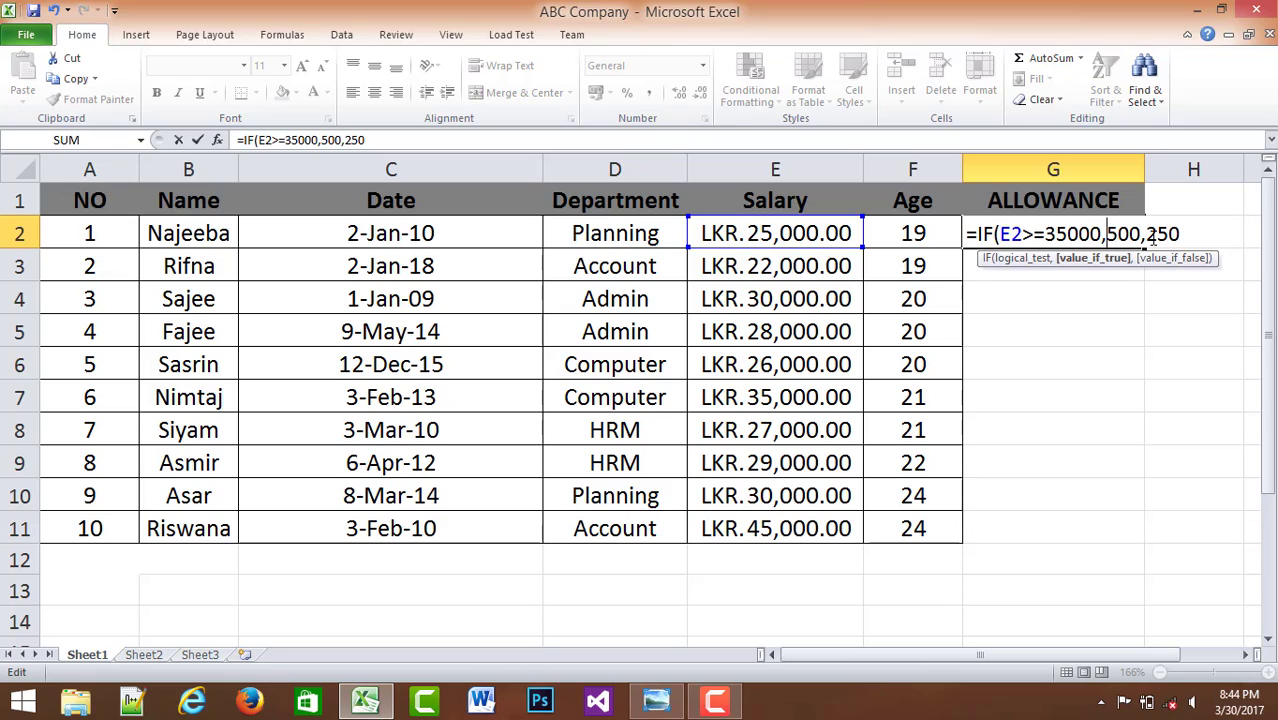
# - Close the G2 formula with a single parenthesis and enter it as =IF(E2>=35000,500,250)
pyautogui.click(1197, 232)
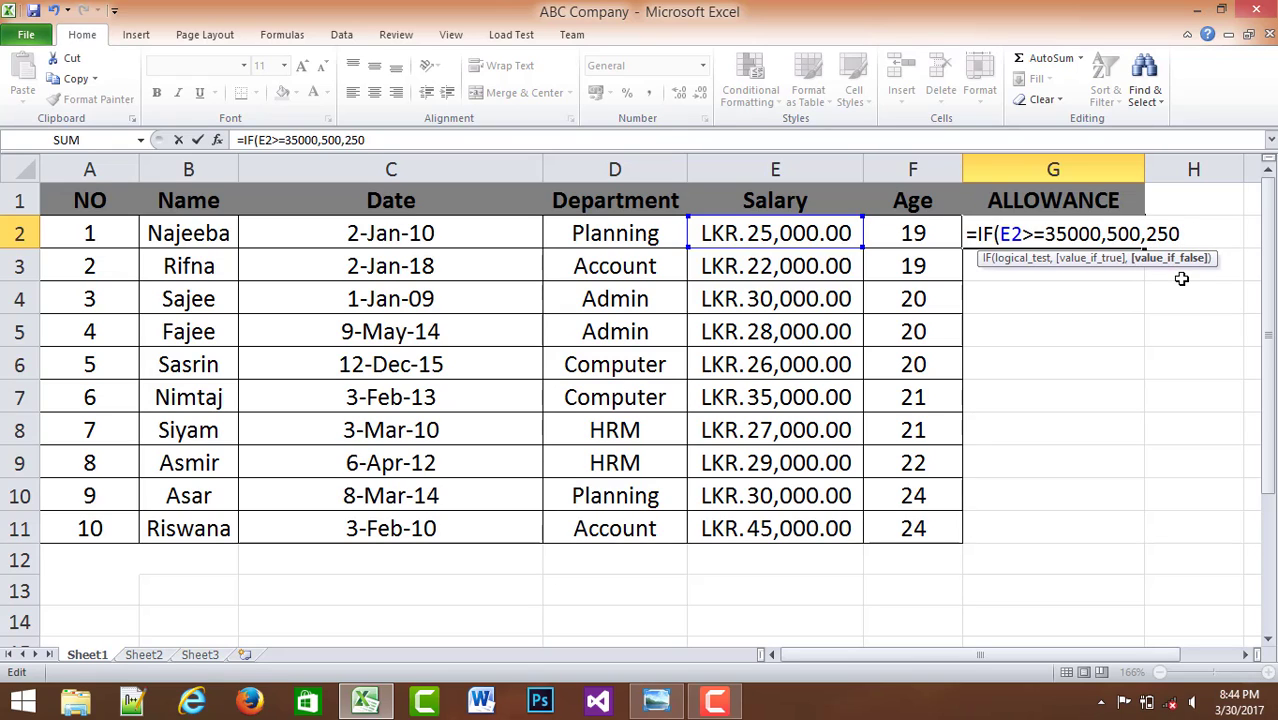
pyautogui.write('))')
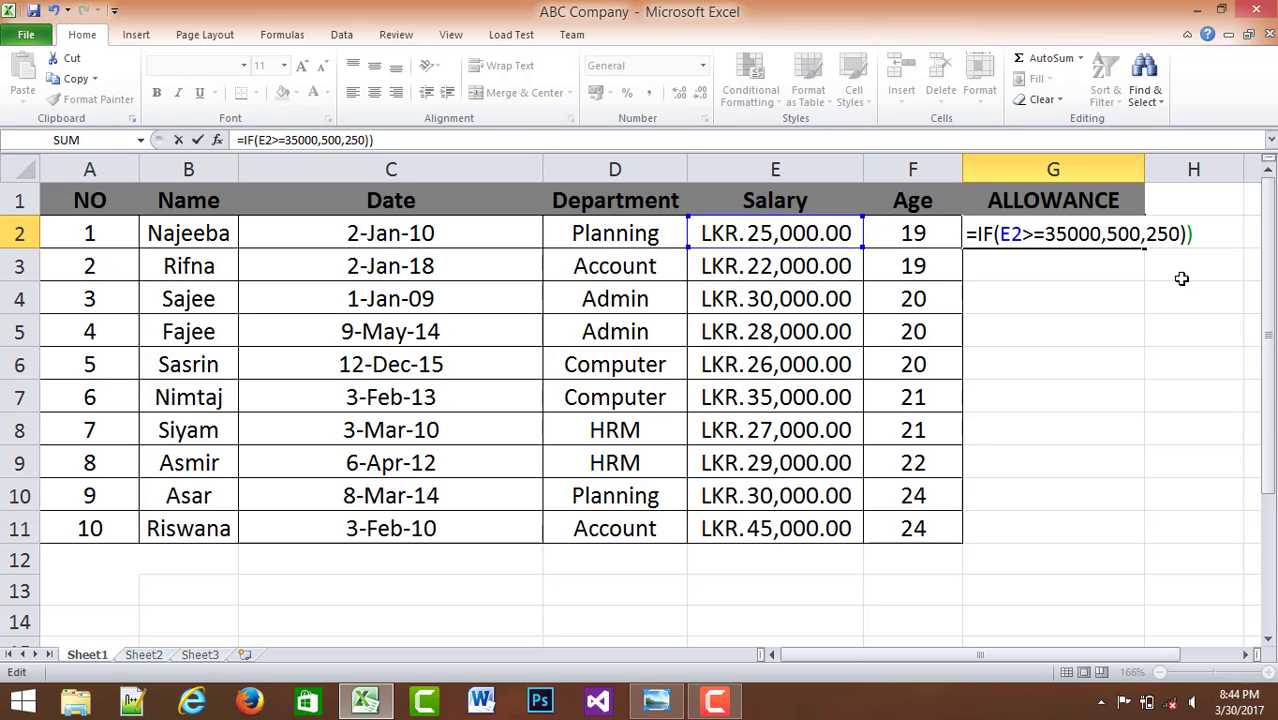
pyautogui.press('BackSpace')
pyautogui.hotkey('shift', 'Left')
pyautogui.hotkey('shift', 'Left')
pyautogui.hotkey('shift', 'Left')
pyautogui.hotkey('shift', 'Left')
pyautogui.hotkey('shift', 'Left')
pyautogui.hotkey('shift', 'Left')
pyautogui.hotkey('shift', 'Left')
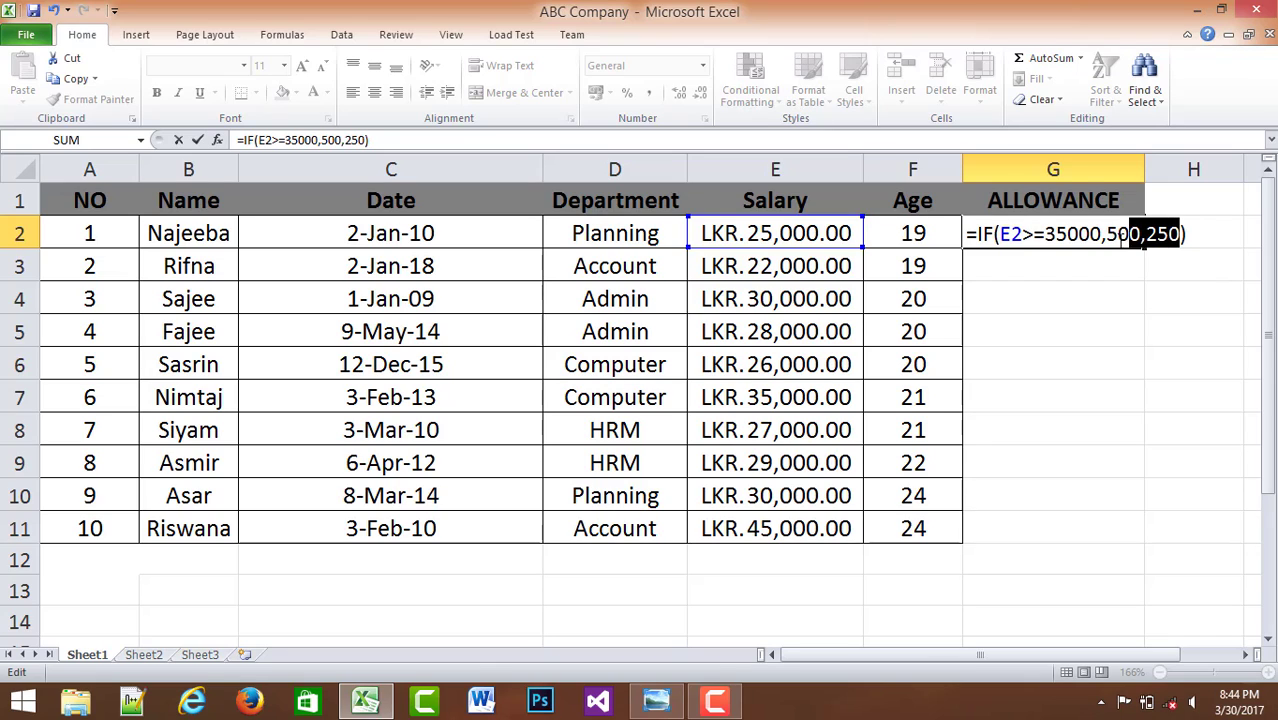
pyautogui.click(1200, 240)
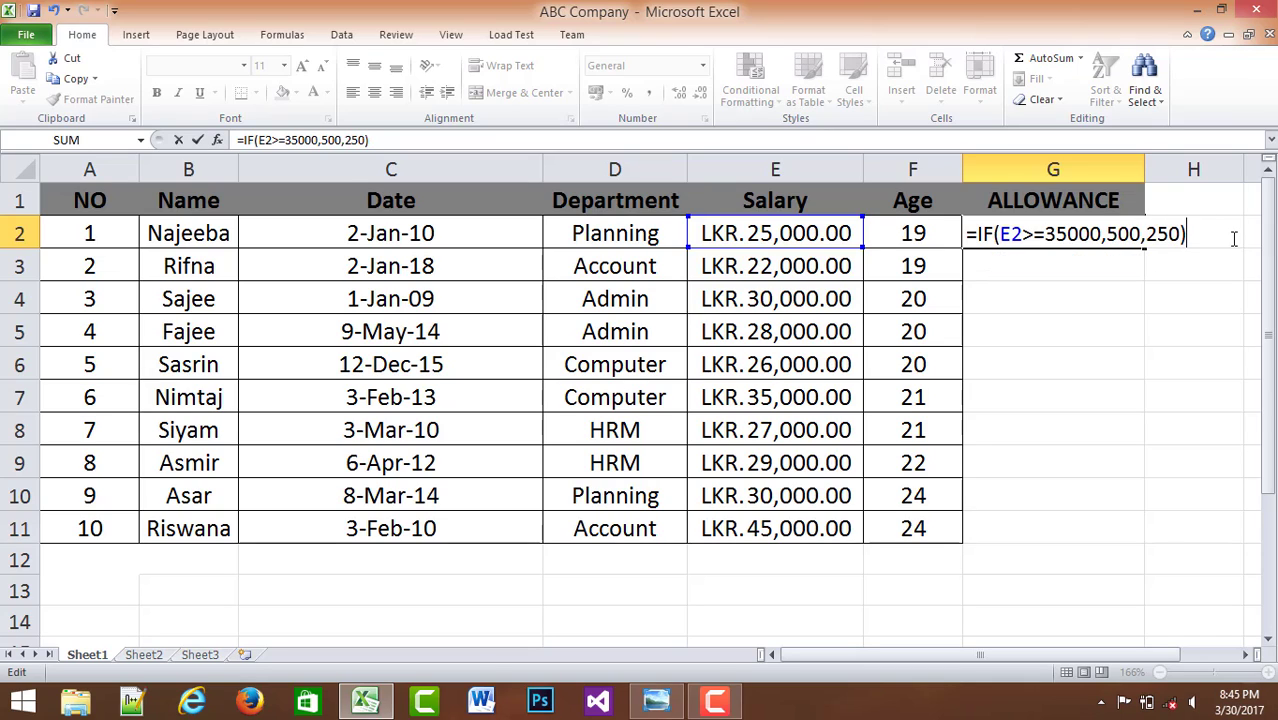
pyautogui.press('Return')
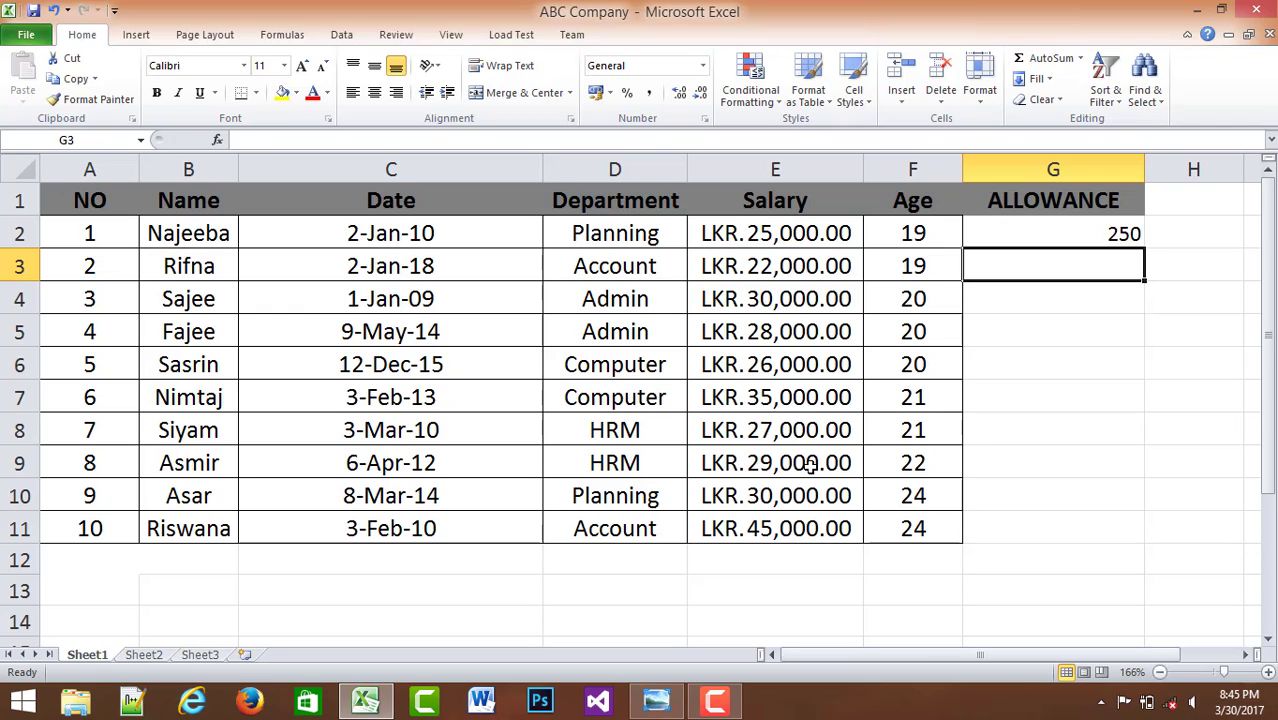
# - Fill the allowance formula from G2 down to G11 and check rows 7 and 11 against their salaries
pyautogui.click(790, 404)
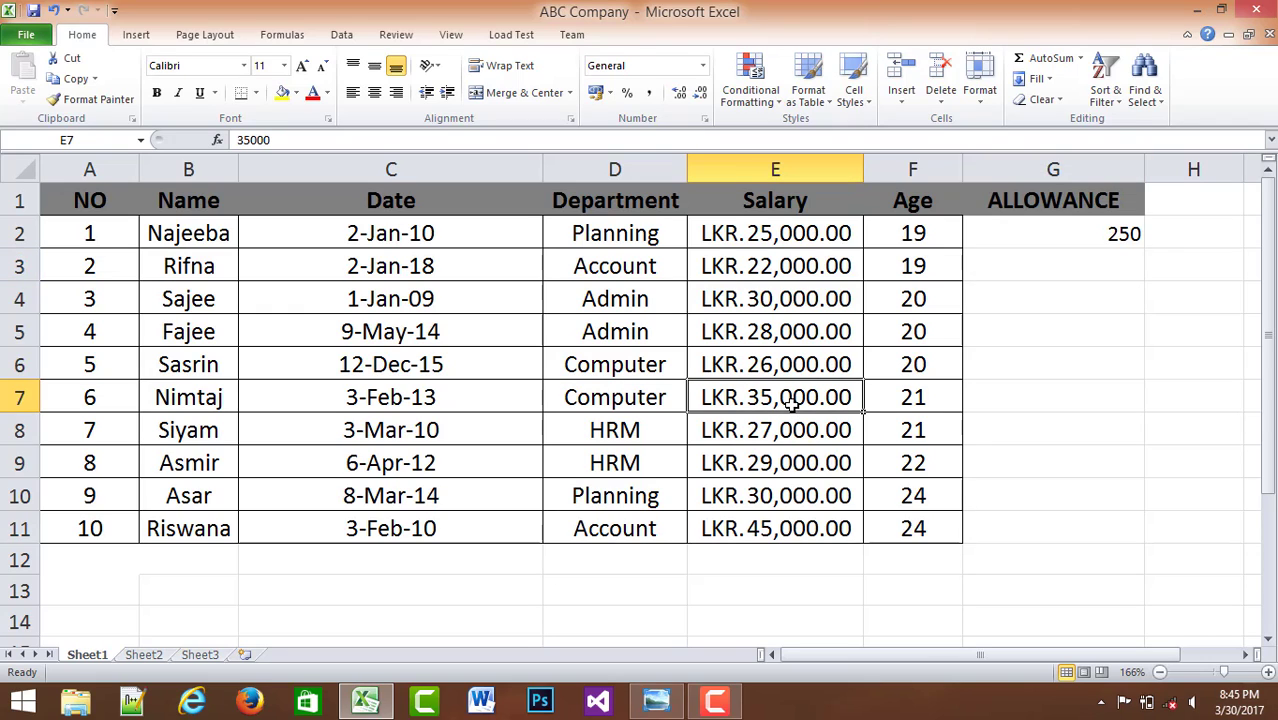
pyautogui.click(792, 494)
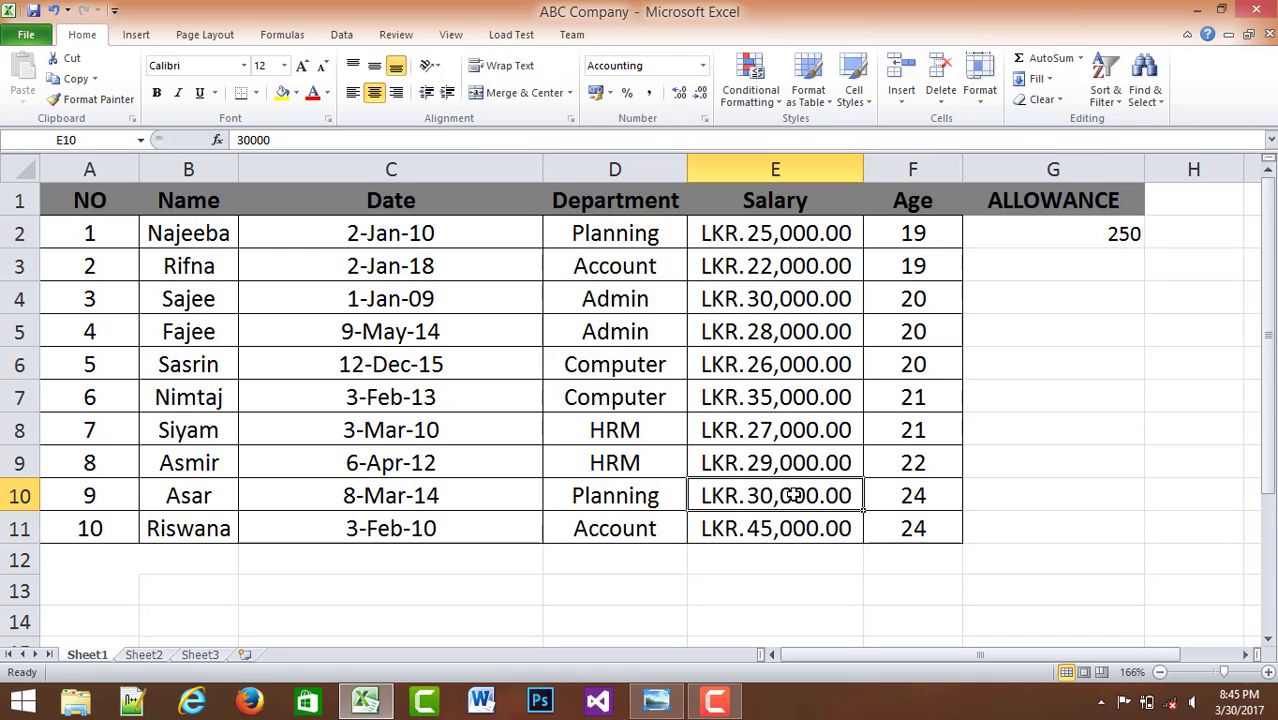
pyautogui.click(790, 535)
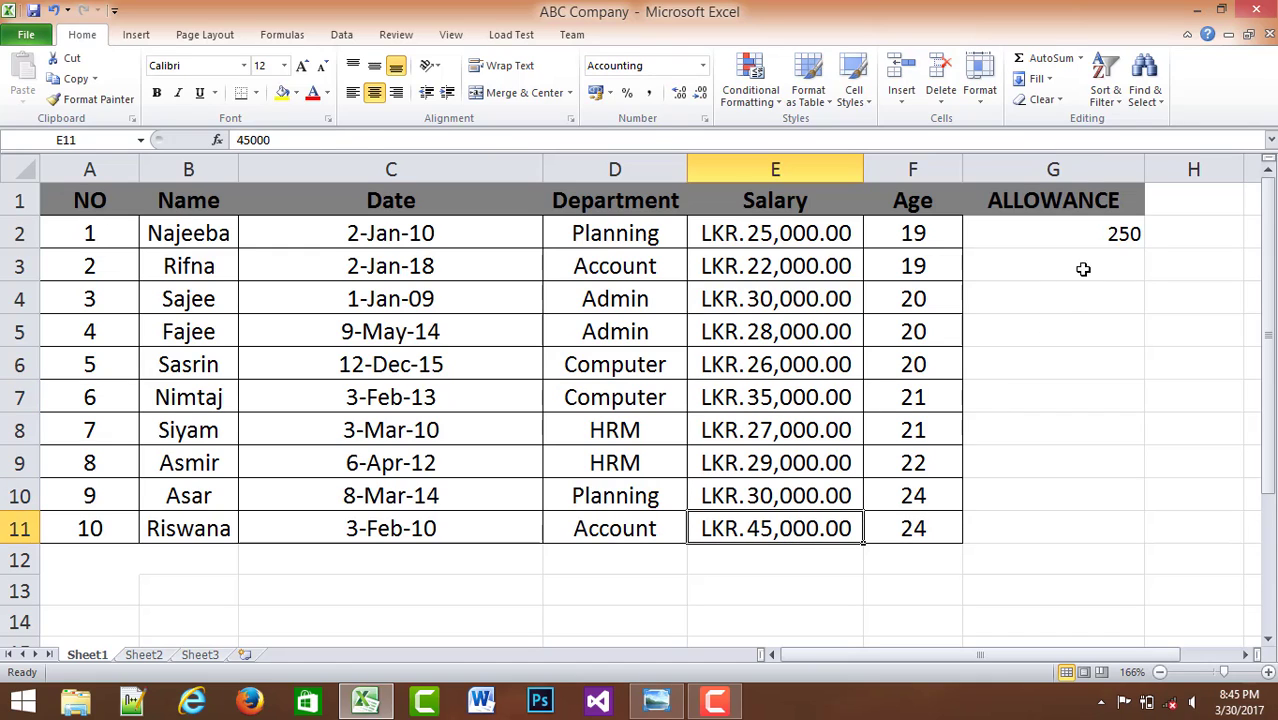
pyautogui.click(1118, 240)
pyautogui.moveTo(1140, 243); pyautogui.dragTo(1106, 541)
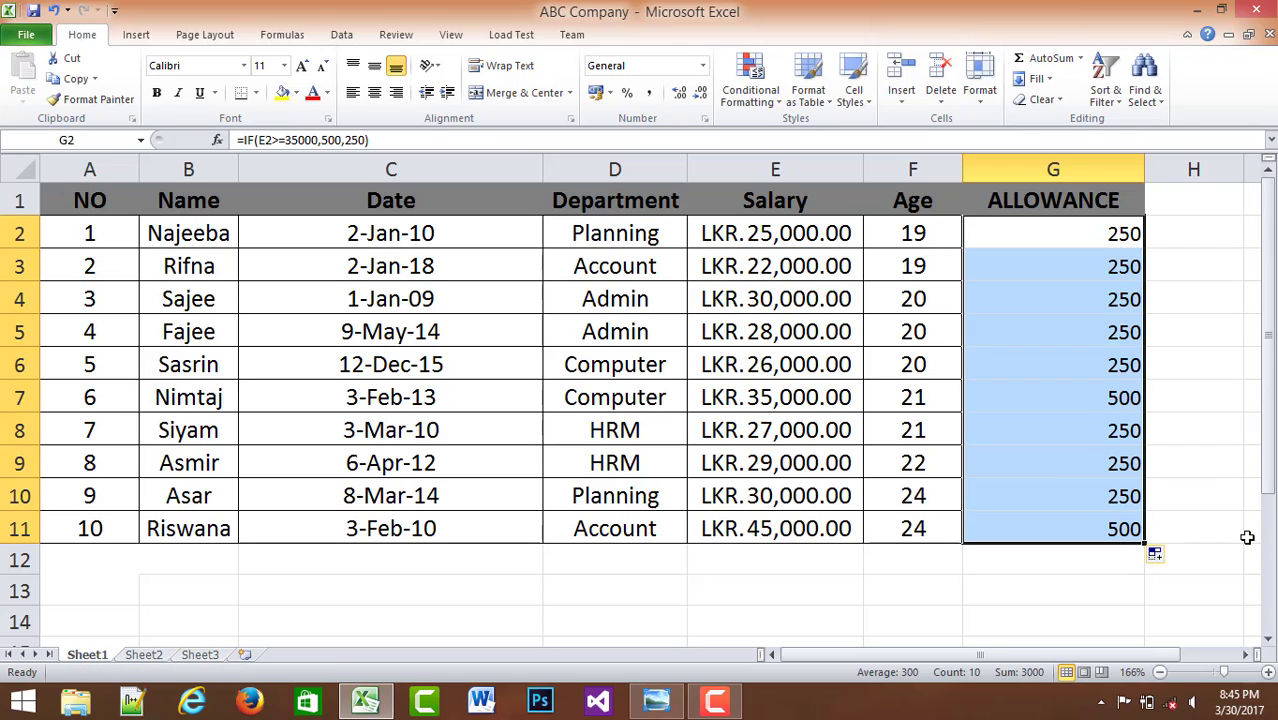
pyautogui.click(1124, 529)
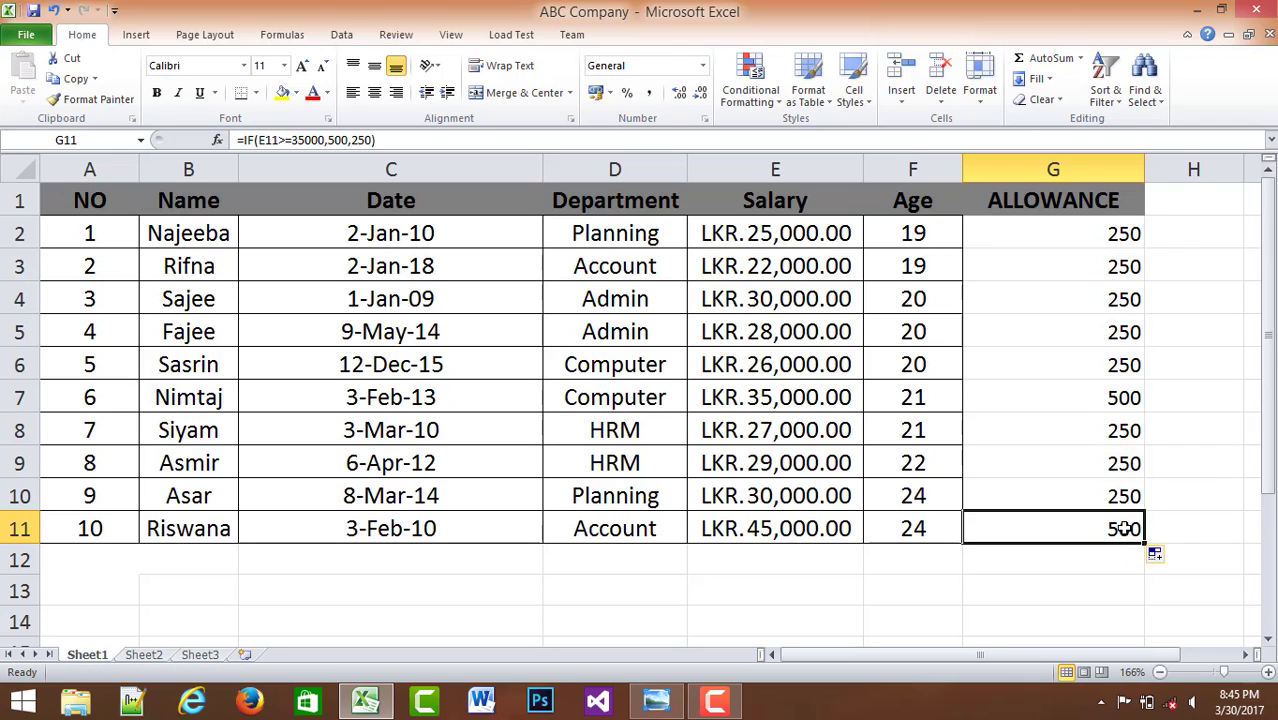
pyautogui.click(1124, 398)
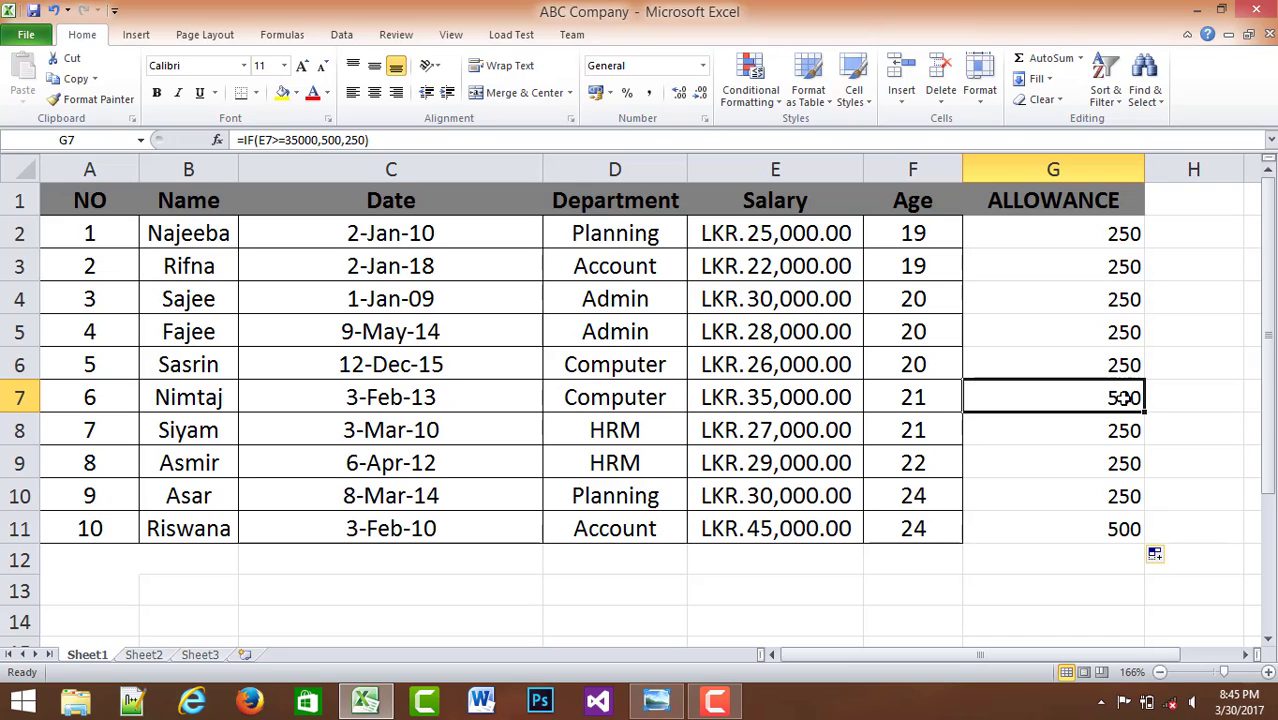
pyautogui.click(780, 398)
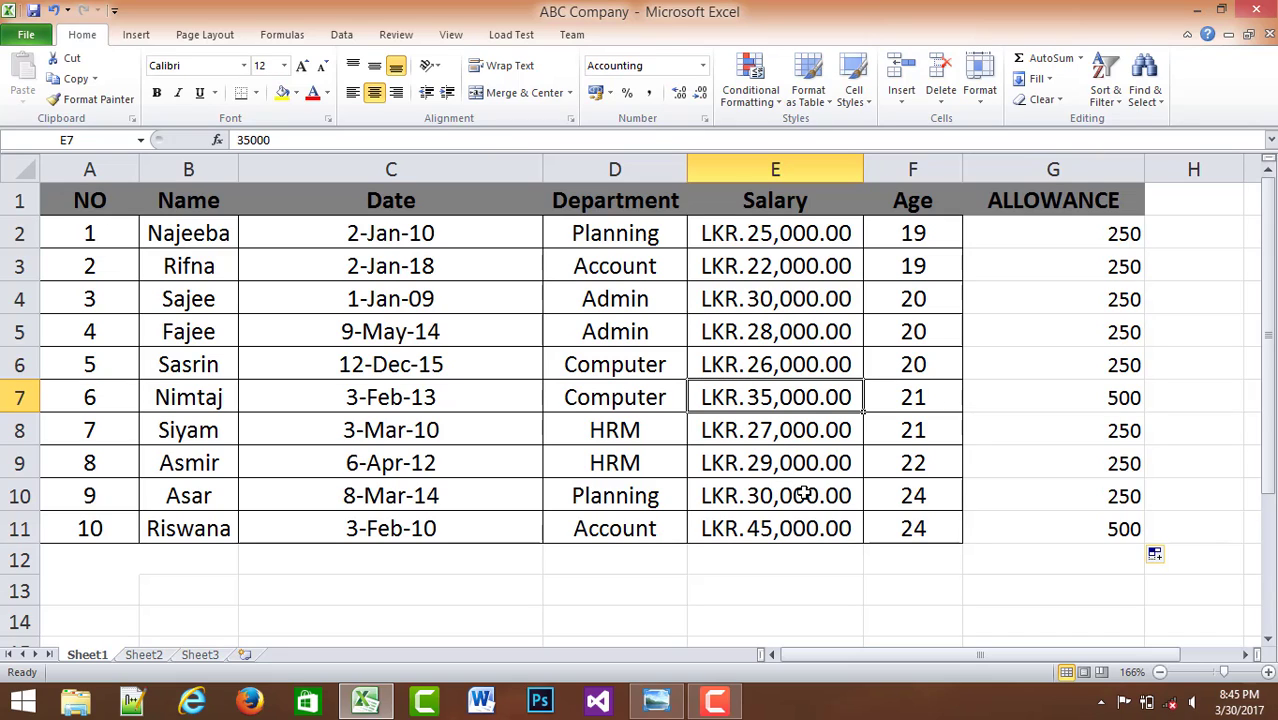
pyautogui.click(787, 522)
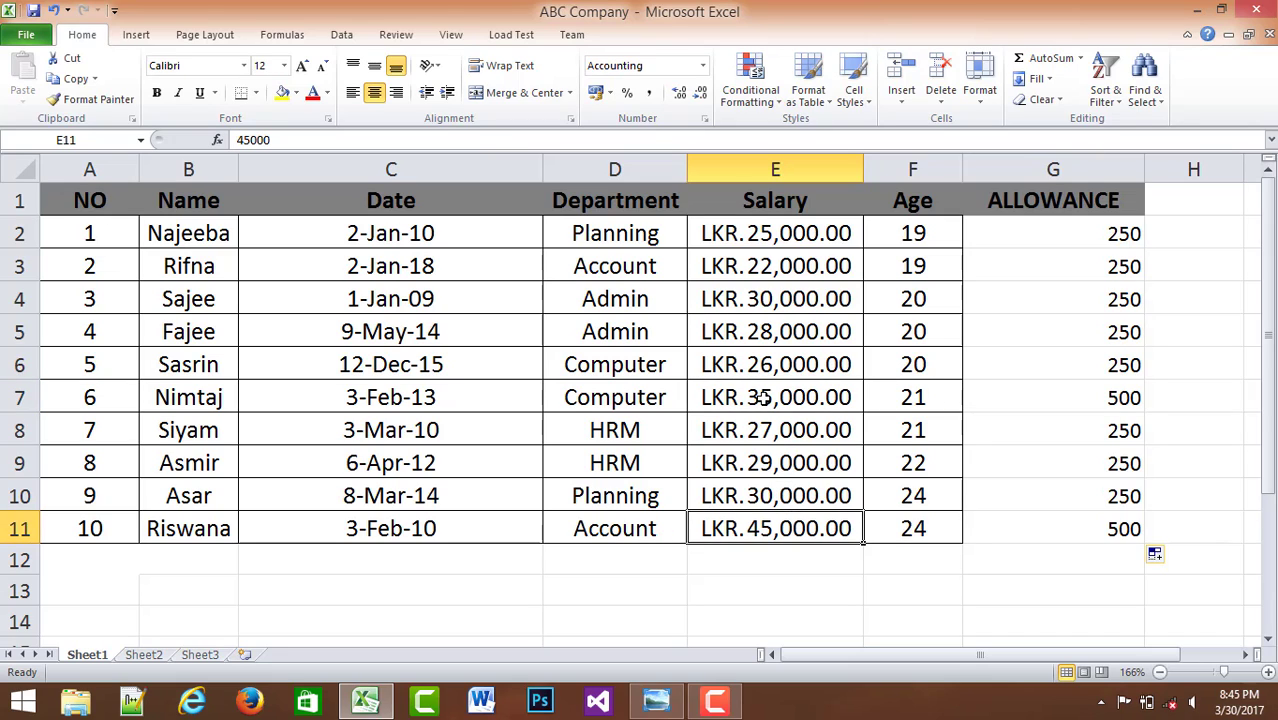
pyautogui.click(763, 398)
pyautogui.click(777, 530)
# - Set the salary threshold in G2's IF formula to 30000
pyautogui.click(1110, 233)
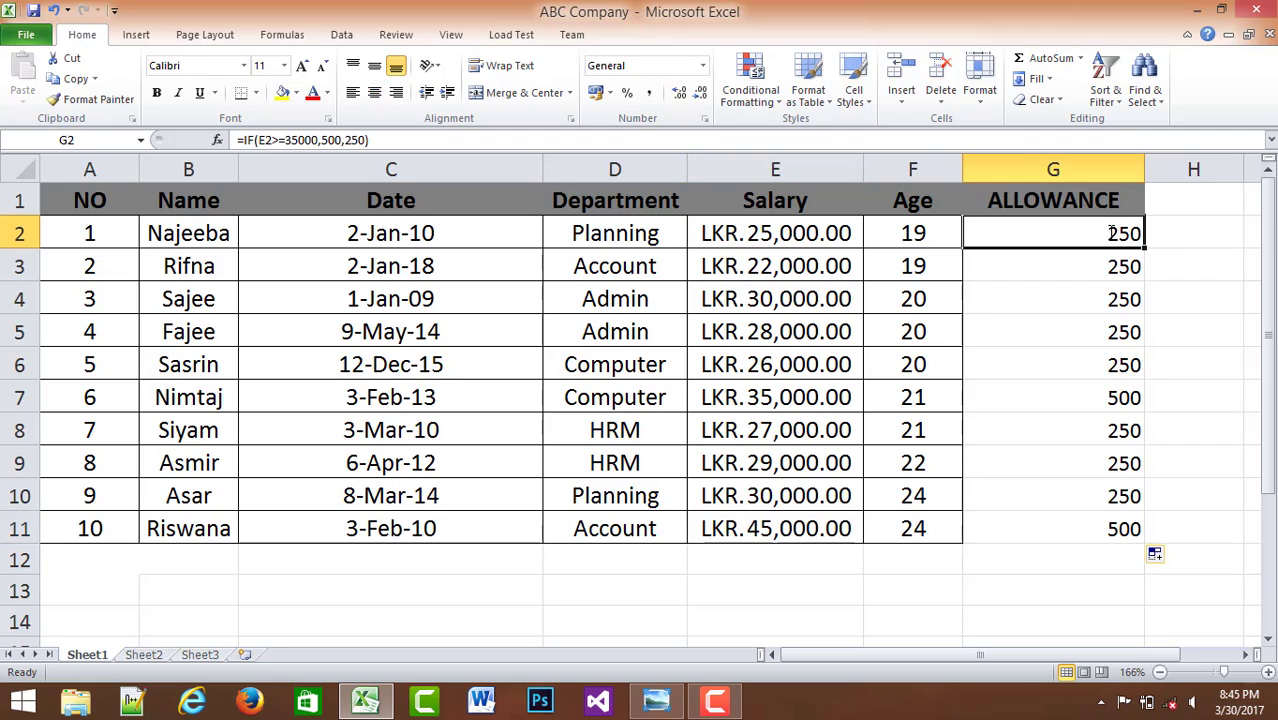
pyautogui.doubleClick(1105, 233)
pyautogui.moveTo(1063, 233); pyautogui.dragTo(1052, 233)
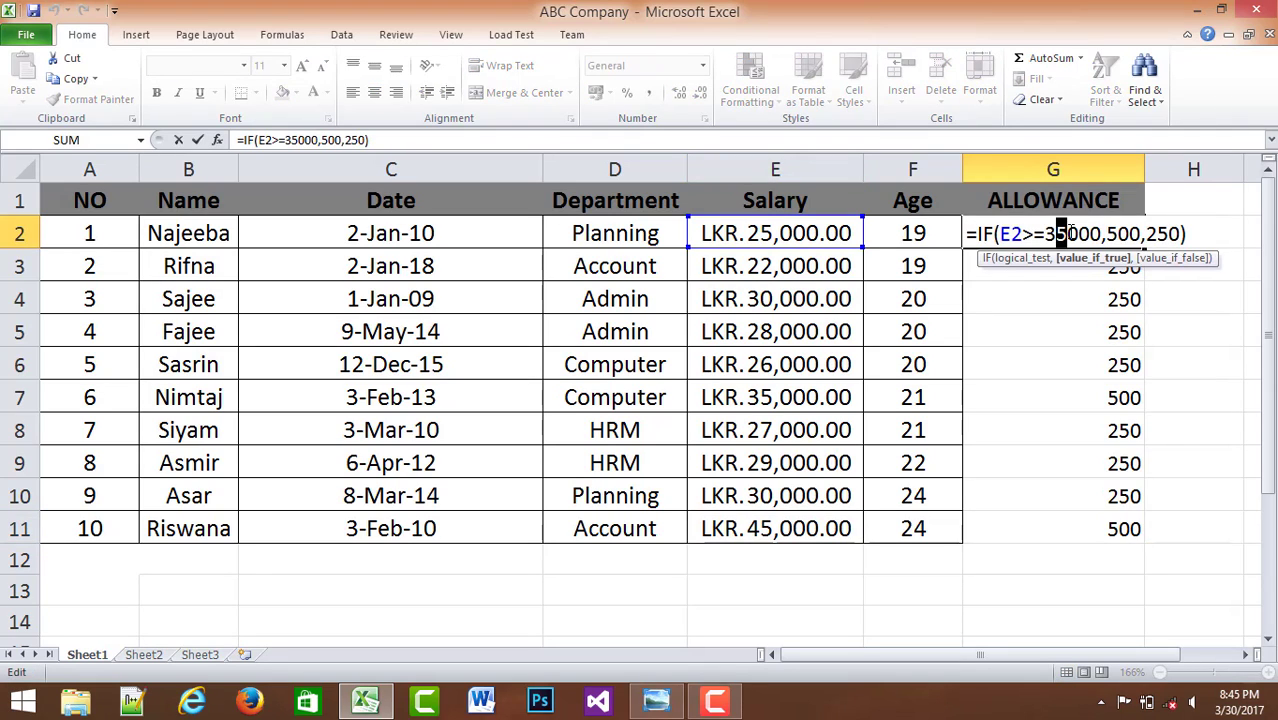
pyautogui.write('0')
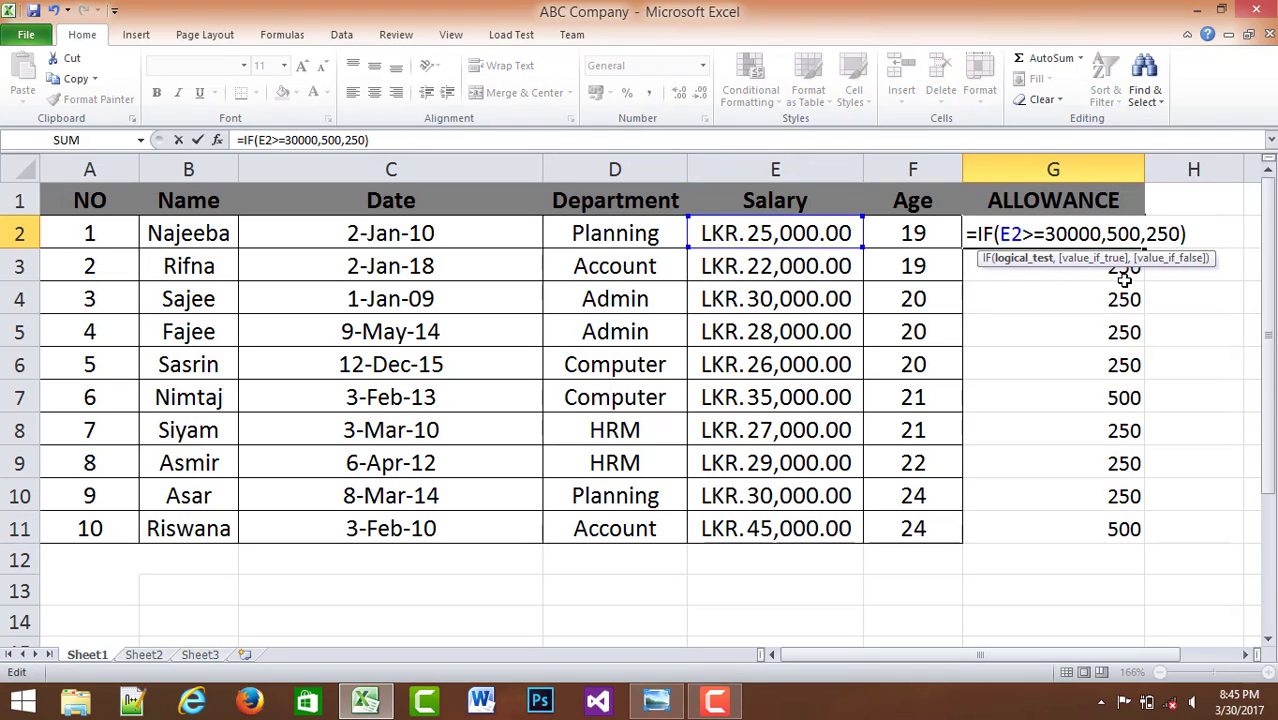
pyautogui.press('Return')
# - Fill the revised allowance formula from G2 down to G11 and check the results in rows 4, 7, 10 and 11
pyautogui.click(1121, 238)
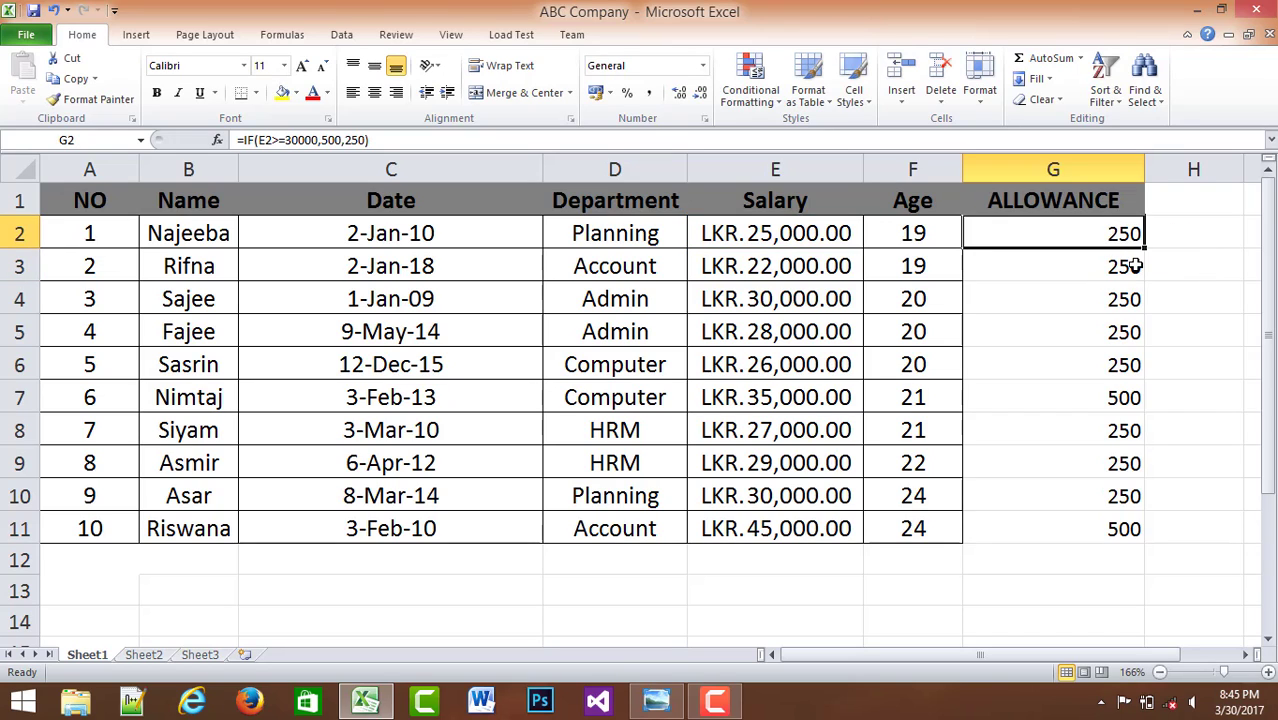
pyautogui.moveTo(1146, 247); pyautogui.dragTo(1140, 540)
pyautogui.click(1190, 322)
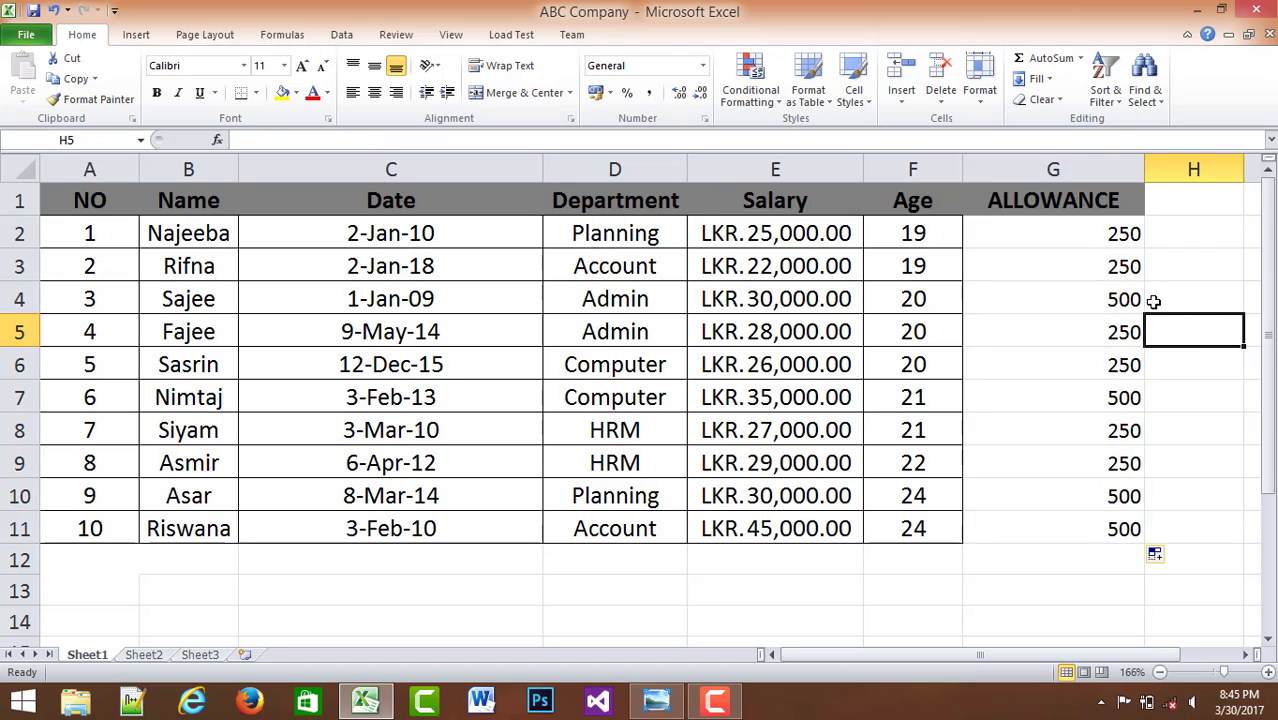
pyautogui.click(1118, 297)
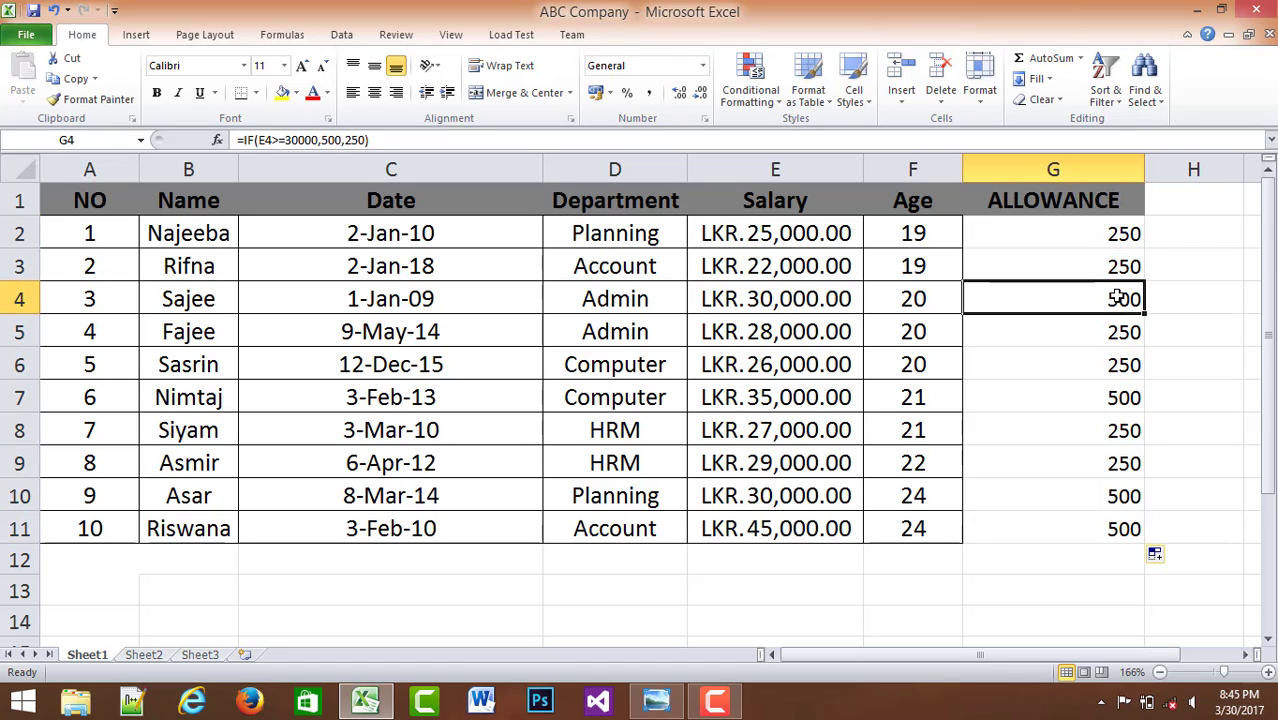
pyautogui.click(1126, 402)
pyautogui.click(1124, 490)
pyautogui.click(1128, 522)
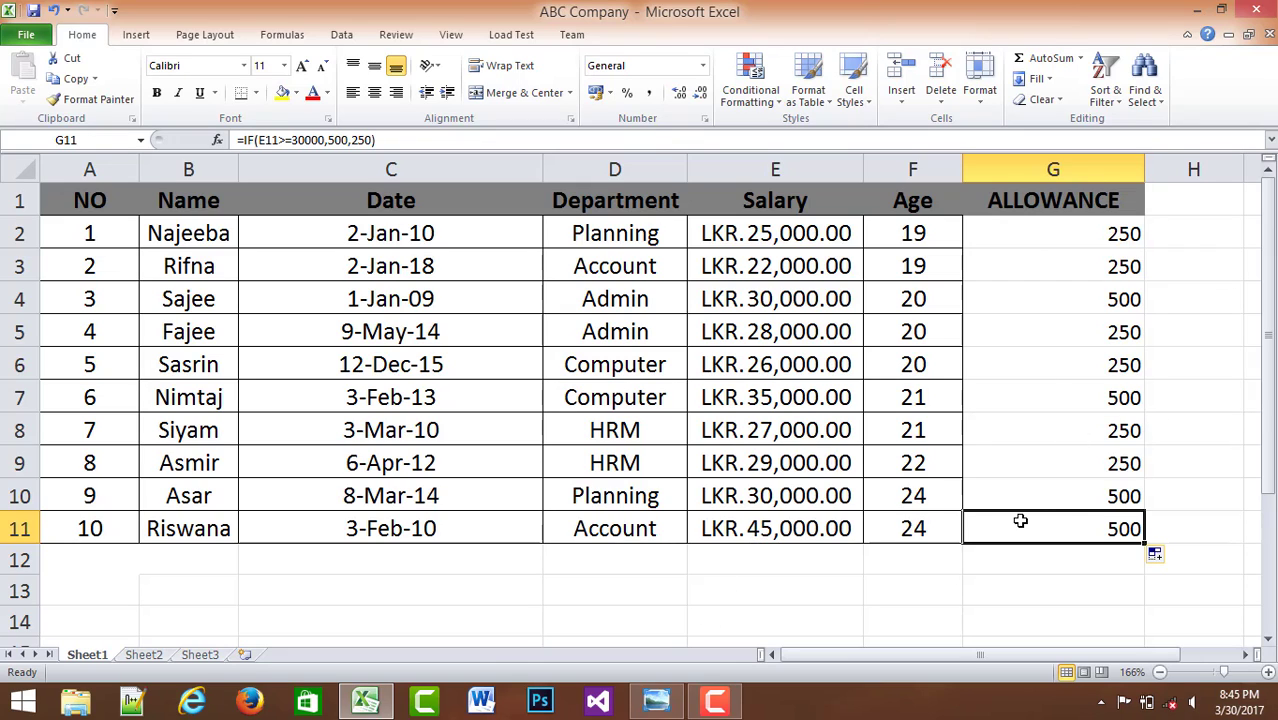
# - Consult the exam tasks in Windows Photo Viewer, and copy the salary table A1:G11 from Sheet1 to cell A1 of Sheet2 in Excel
pyautogui.click(656, 700)
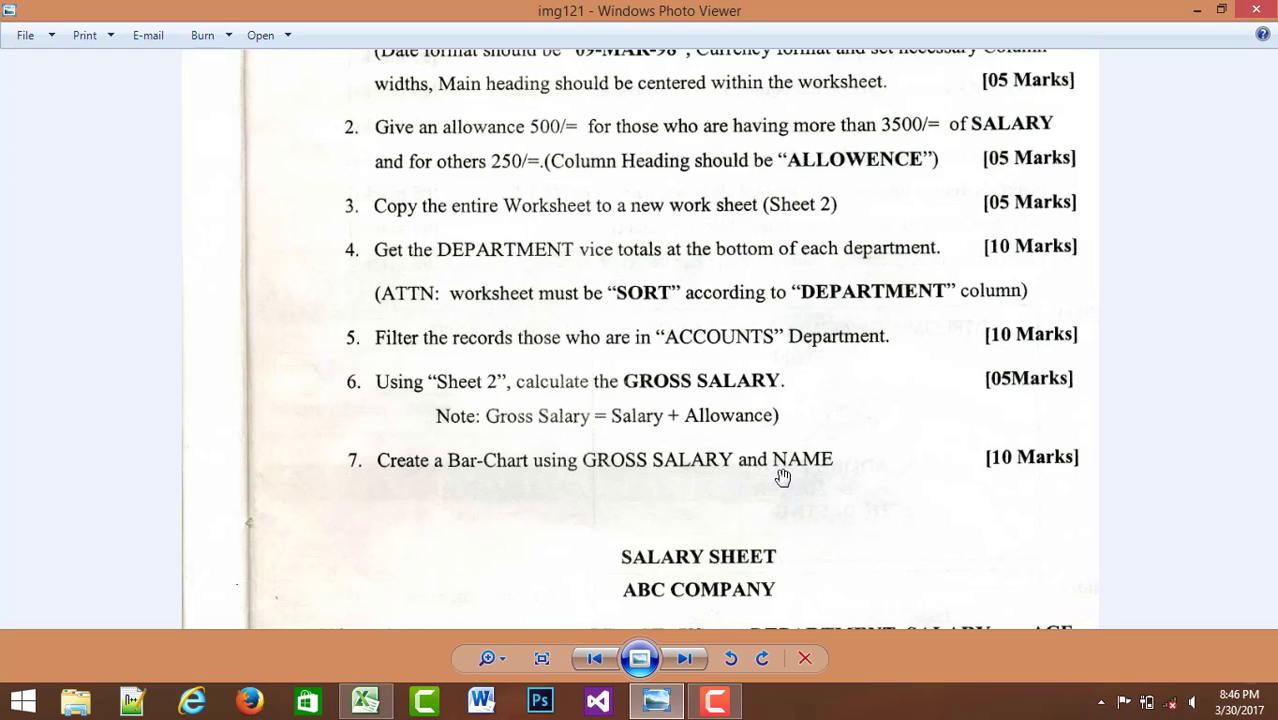
pyautogui.click(365, 697)
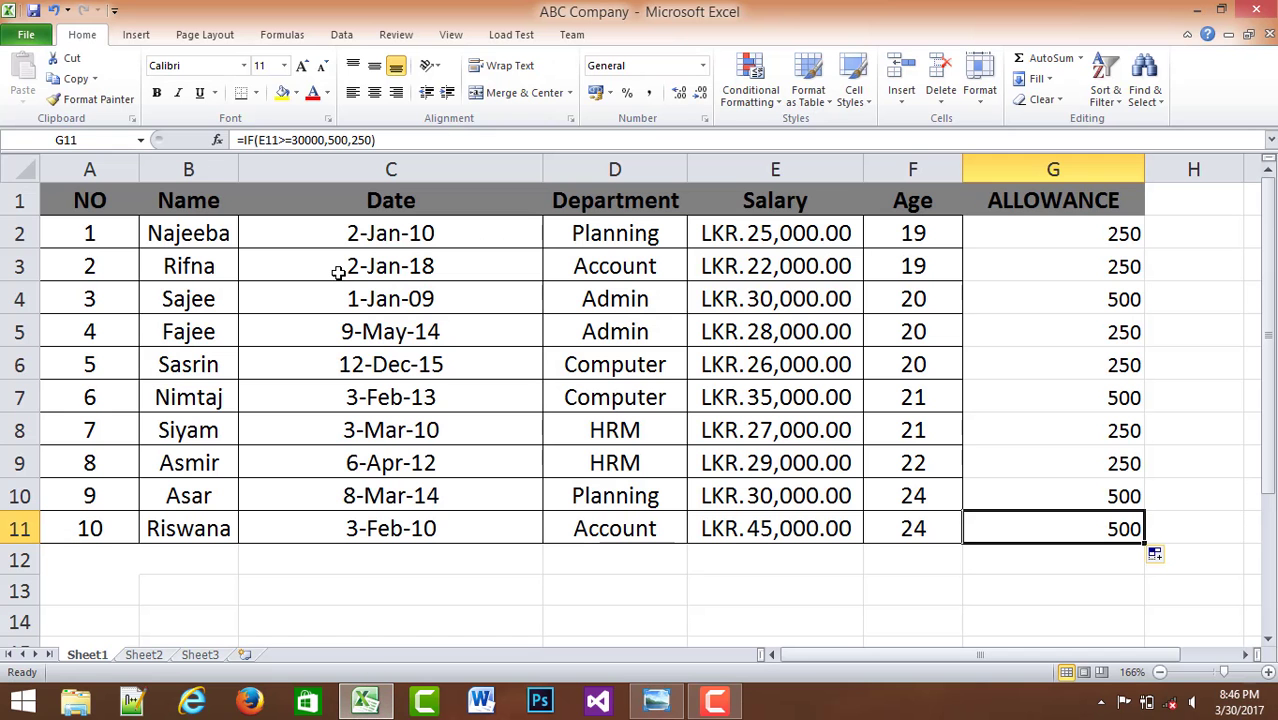
pyautogui.moveTo(55, 200); pyautogui.dragTo(1010, 515)
pyautogui.rightClick(640, 294)
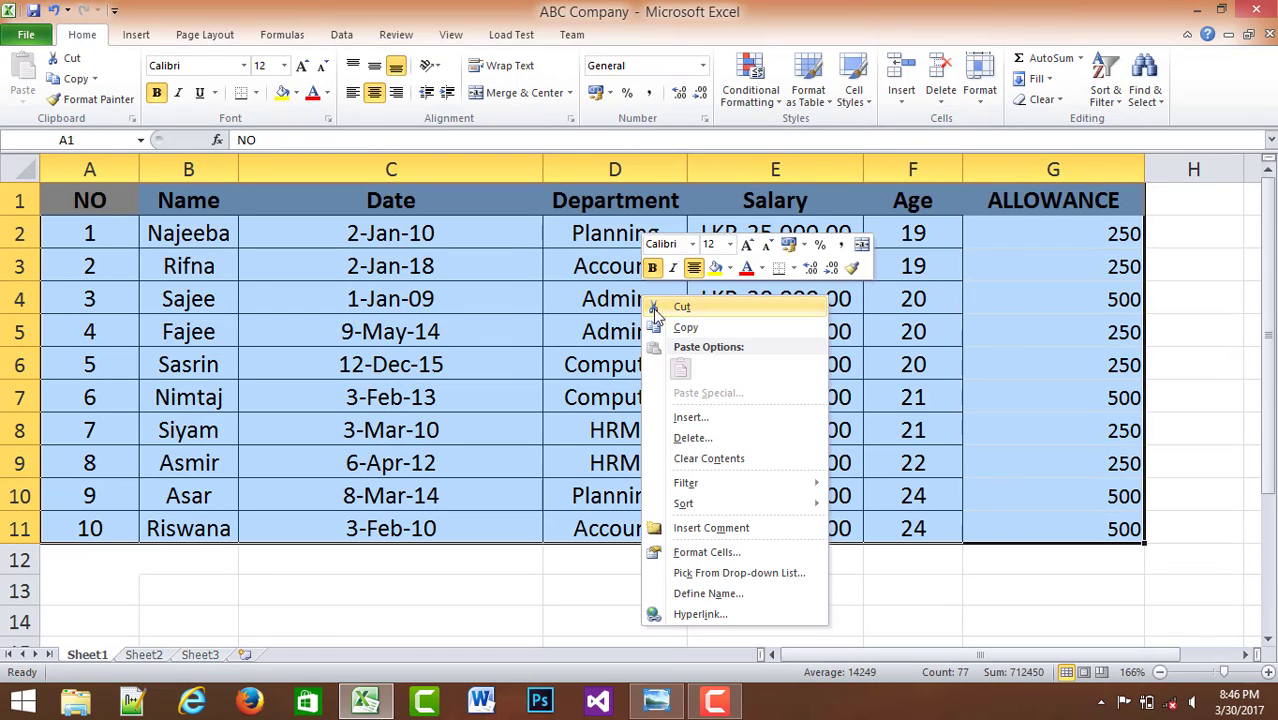
pyautogui.click(676, 328)
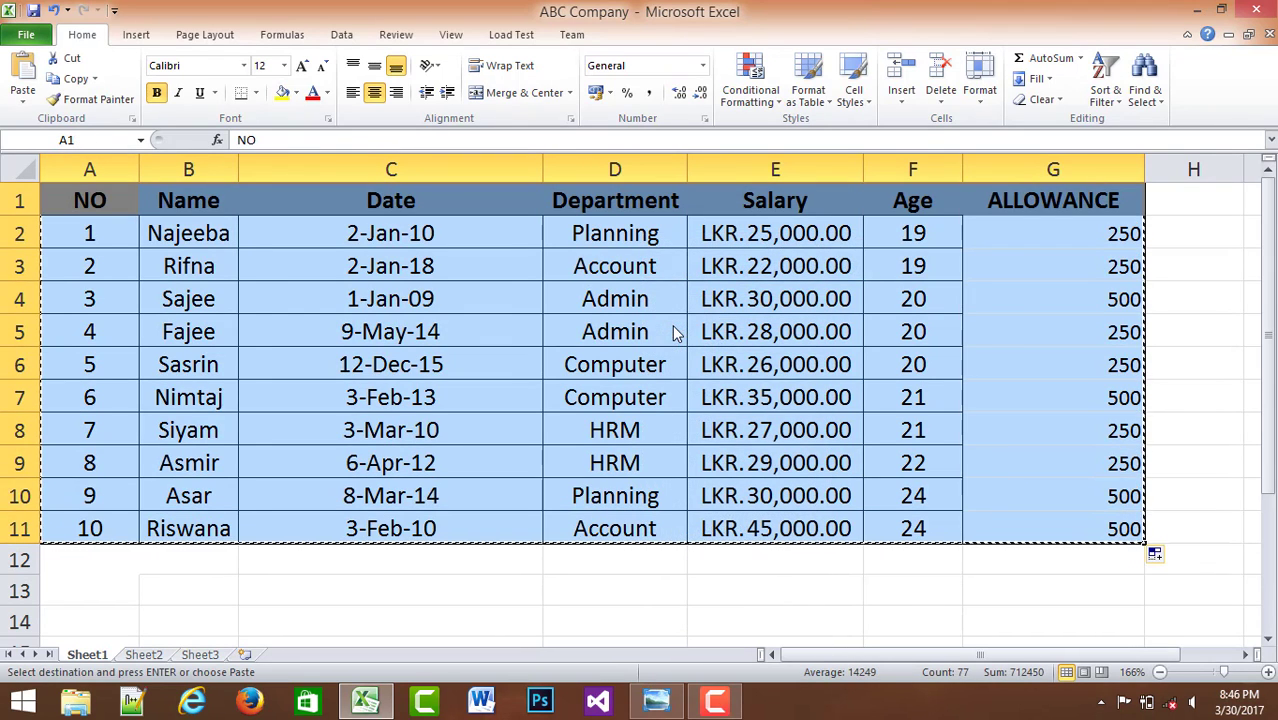
pyautogui.click(142, 656)
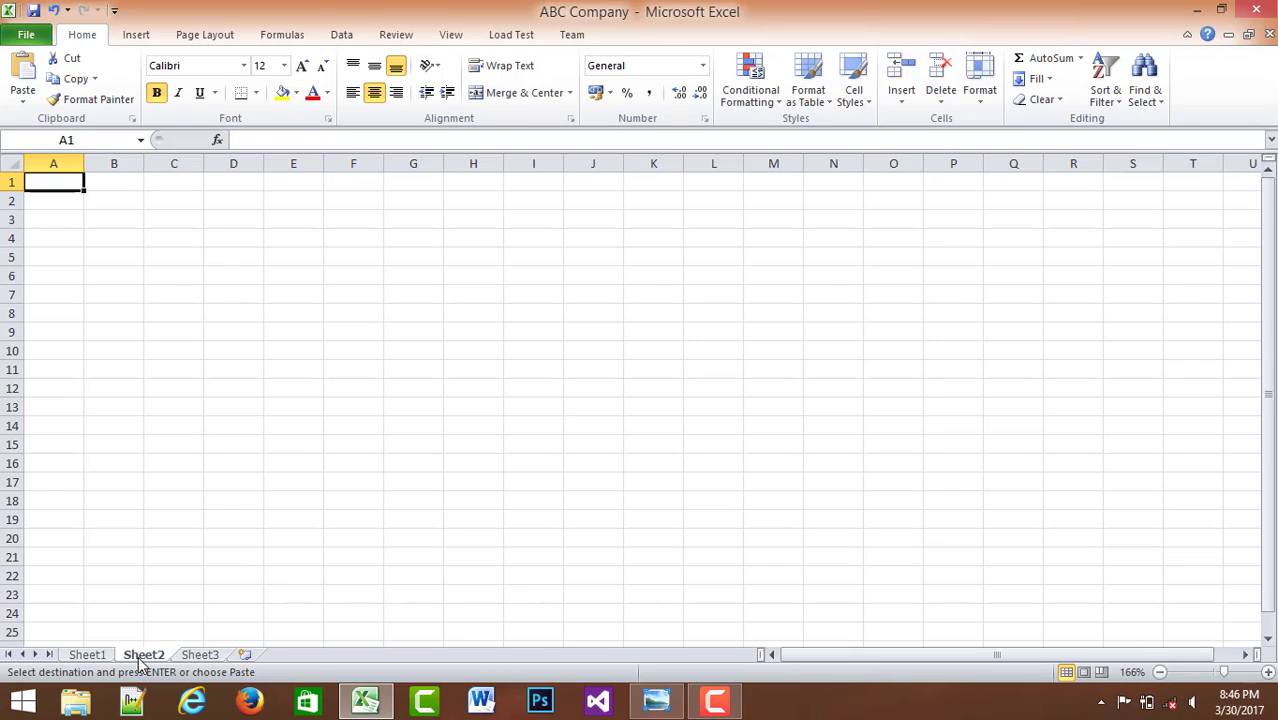
pyautogui.rightClick(58, 190)
pyautogui.click(100, 254)
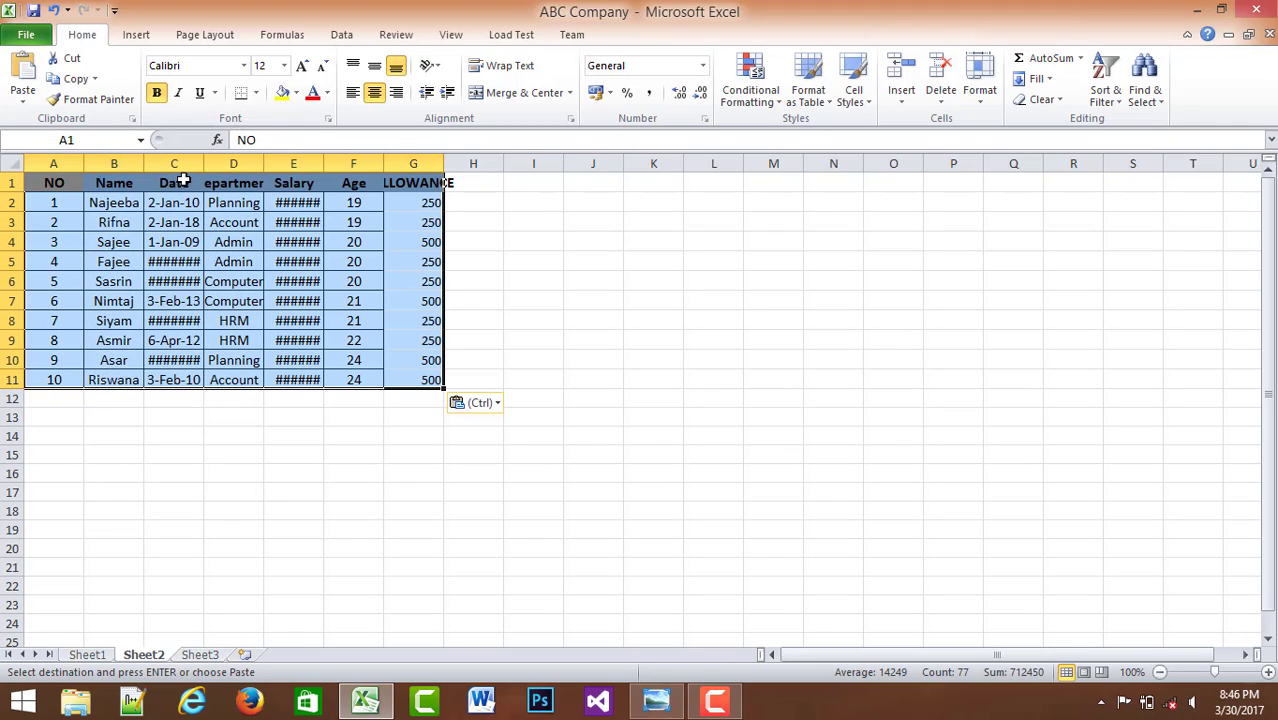
# - Widen the Date, Salary and ALLOWANCE columns on Sheet2 so that their contents fit
pyautogui.moveTo(203, 162); pyautogui.dragTo(229, 162)
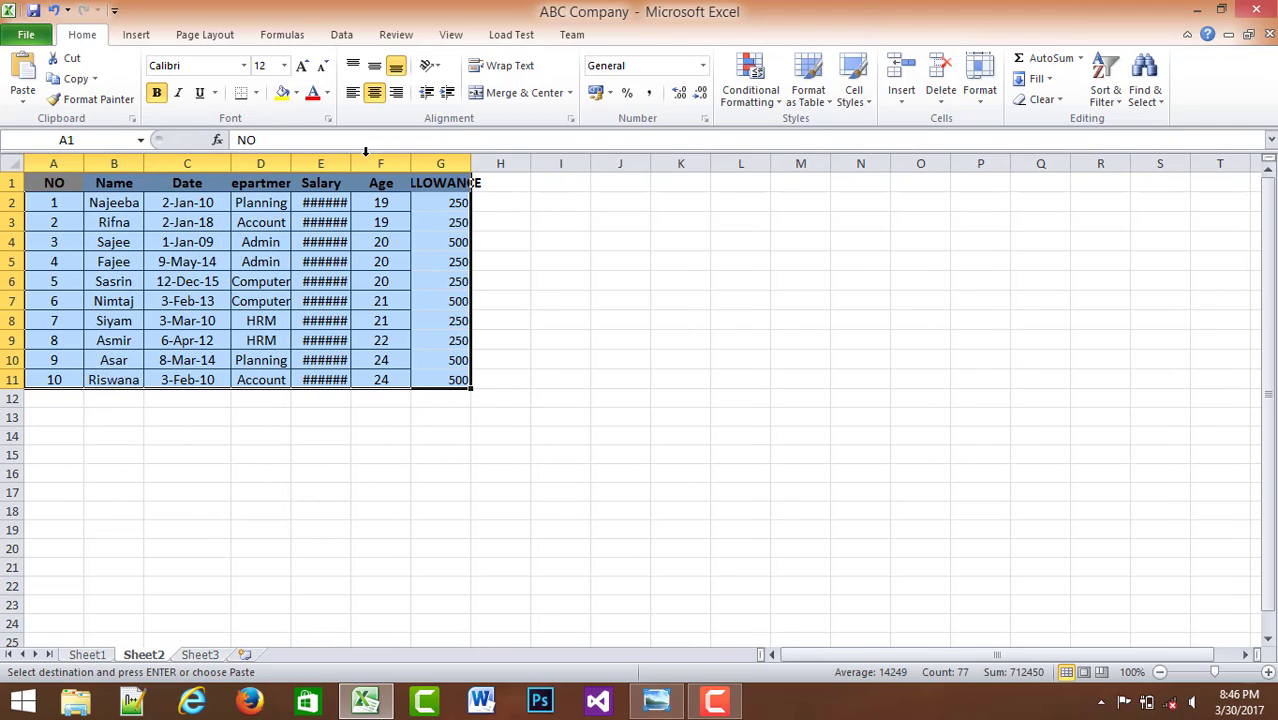
pyautogui.moveTo(350, 163); pyautogui.dragTo(410, 163)
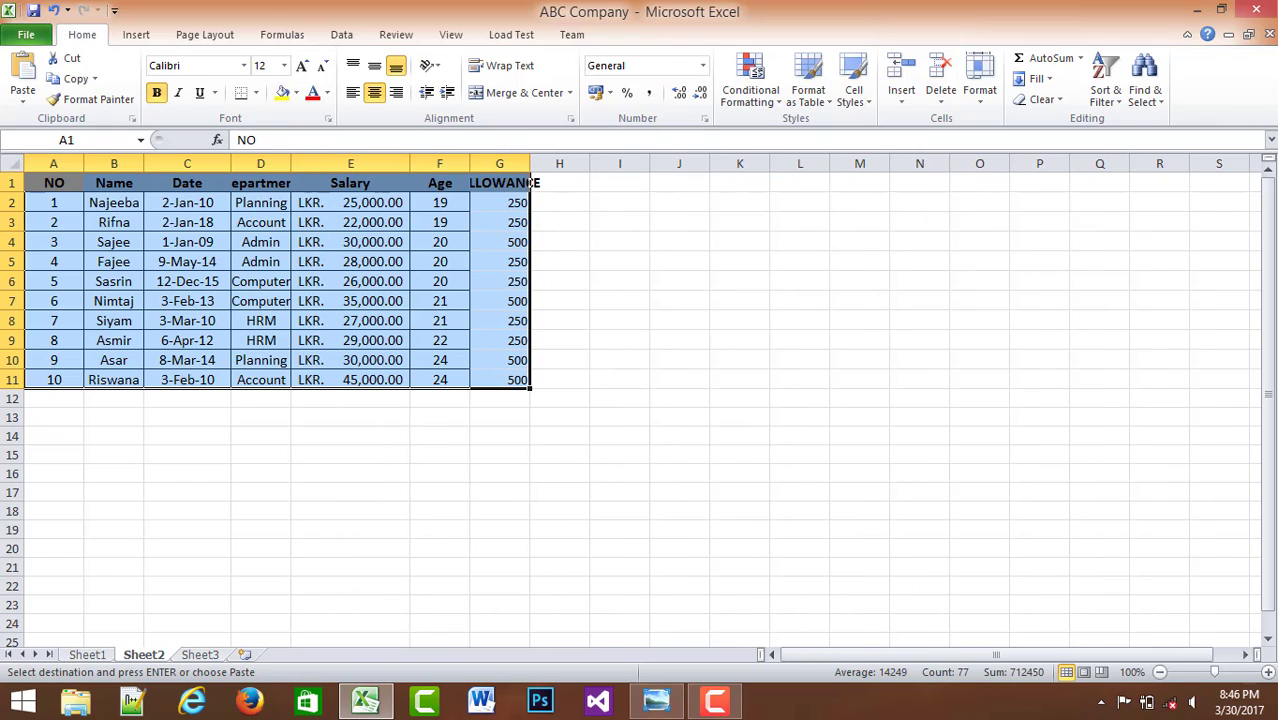
pyautogui.moveTo(1214, 672); pyautogui.dragTo(1230, 674)
pyautogui.click(1050, 505)
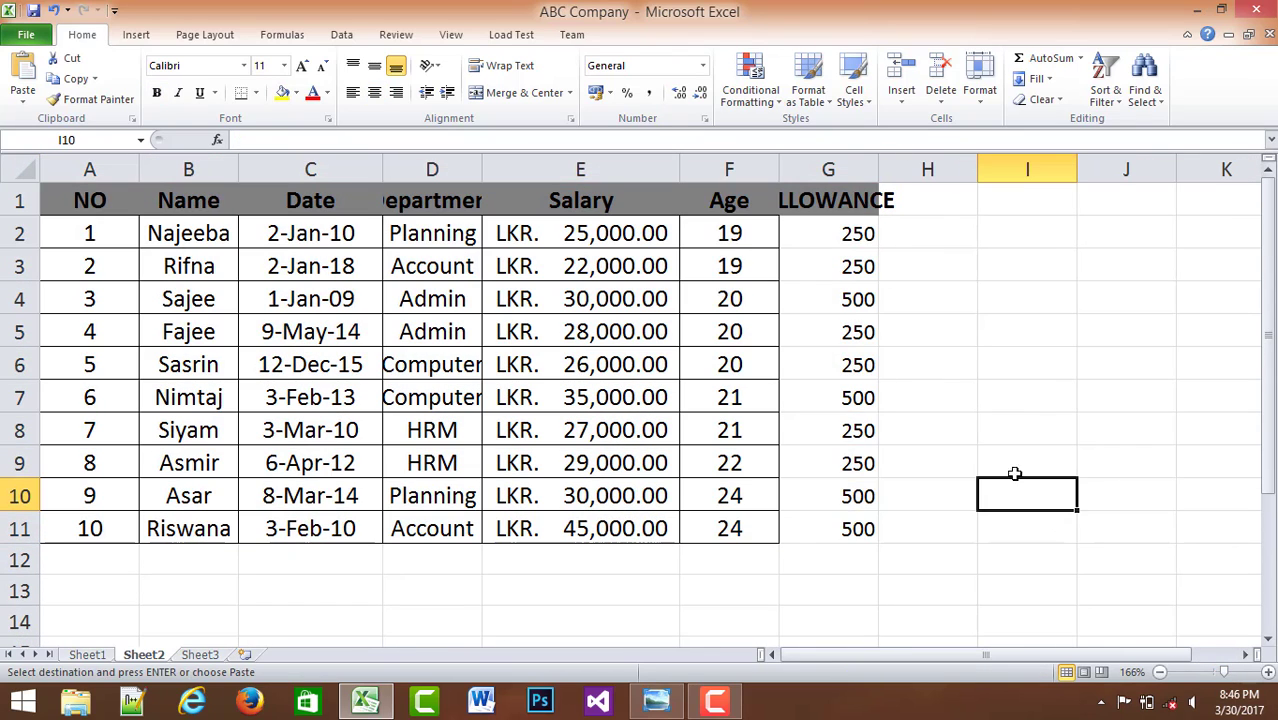
pyautogui.moveTo(879, 169); pyautogui.dragTo(973, 176)
pyautogui.press('Up')
pyautogui.press('Up')
pyautogui.press('Up')
pyautogui.press('Up')
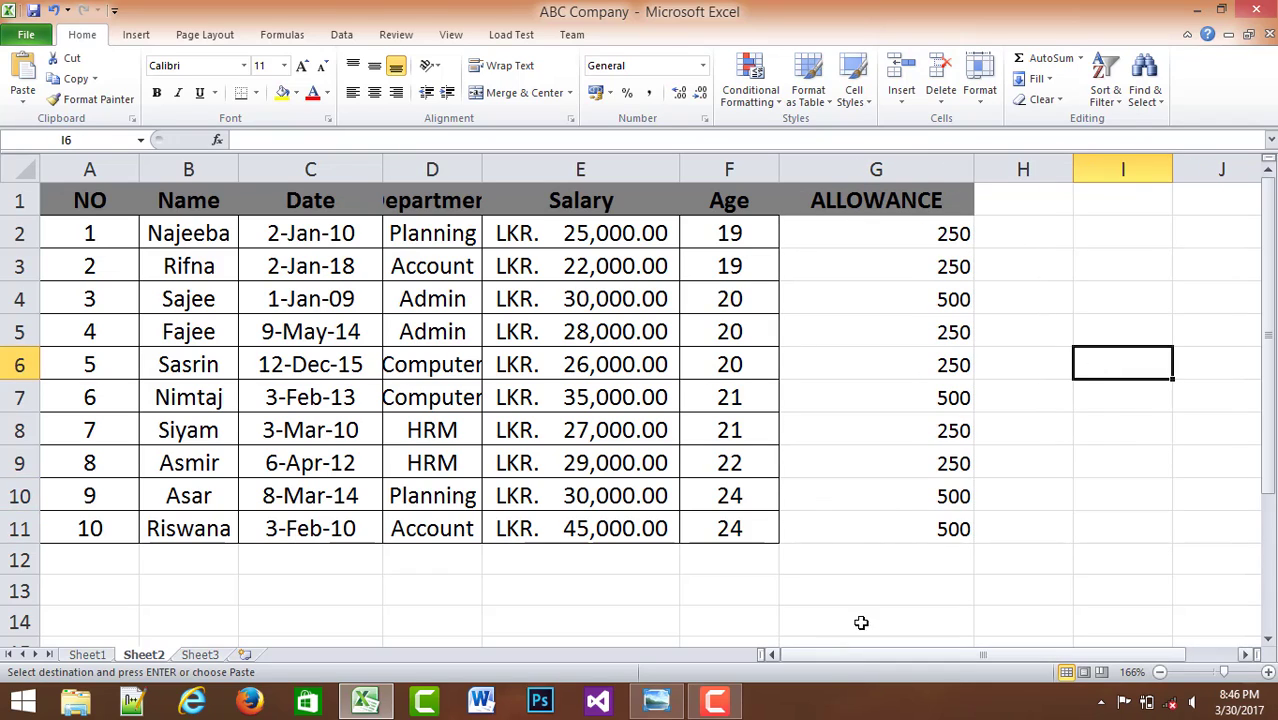
# - Center the allowance values in G2:G11 on Sheet2
pyautogui.moveTo(907, 200); pyautogui.dragTo(867, 517)
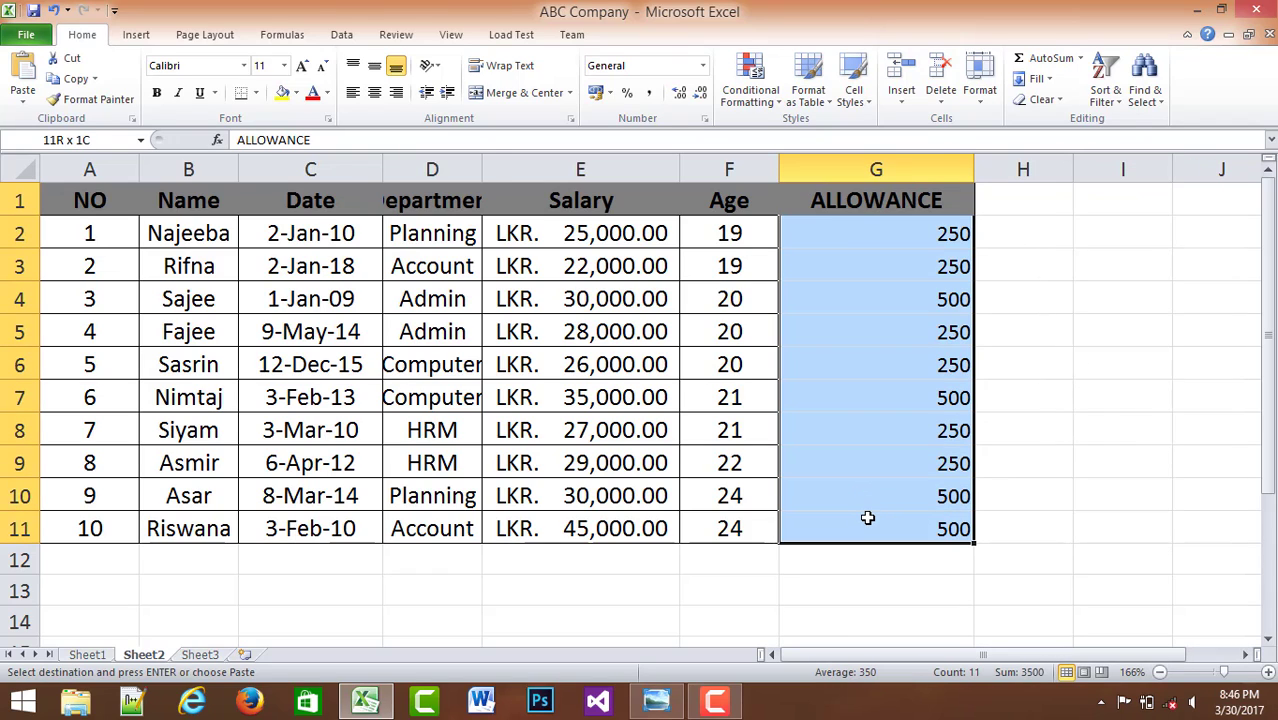
pyautogui.click(374, 92)
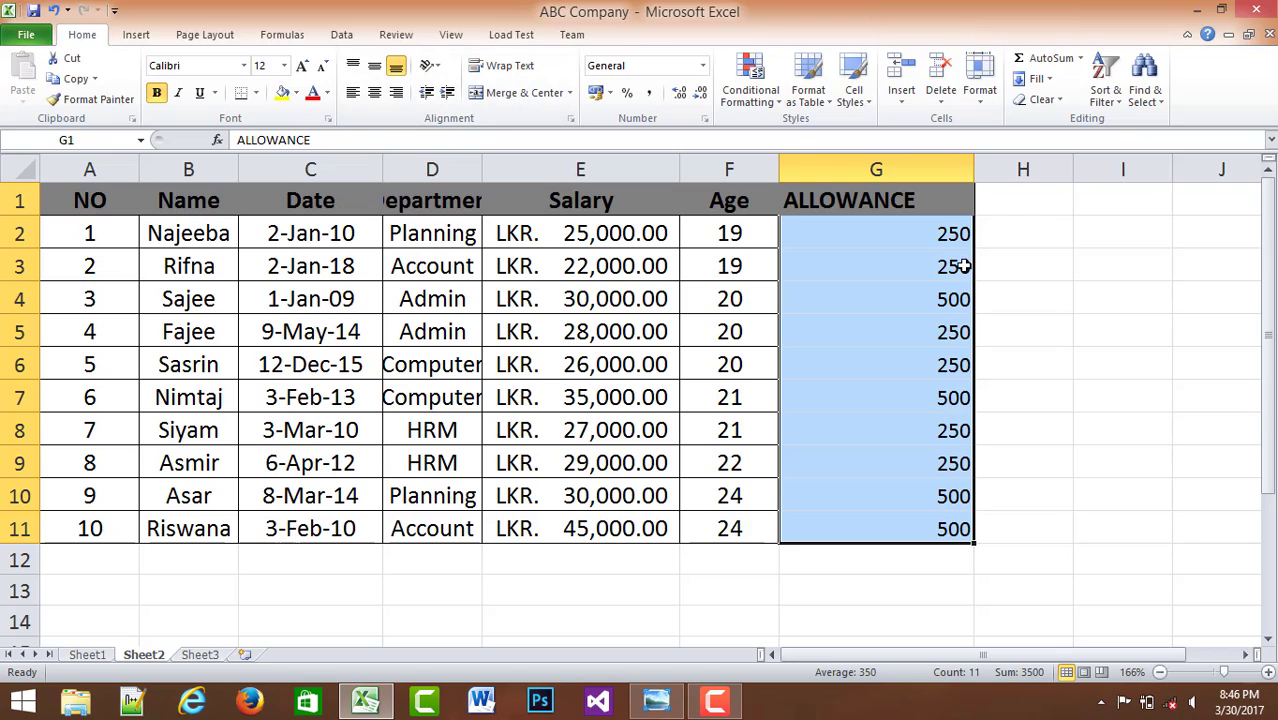
pyautogui.moveTo(932, 240); pyautogui.dragTo(906, 531)
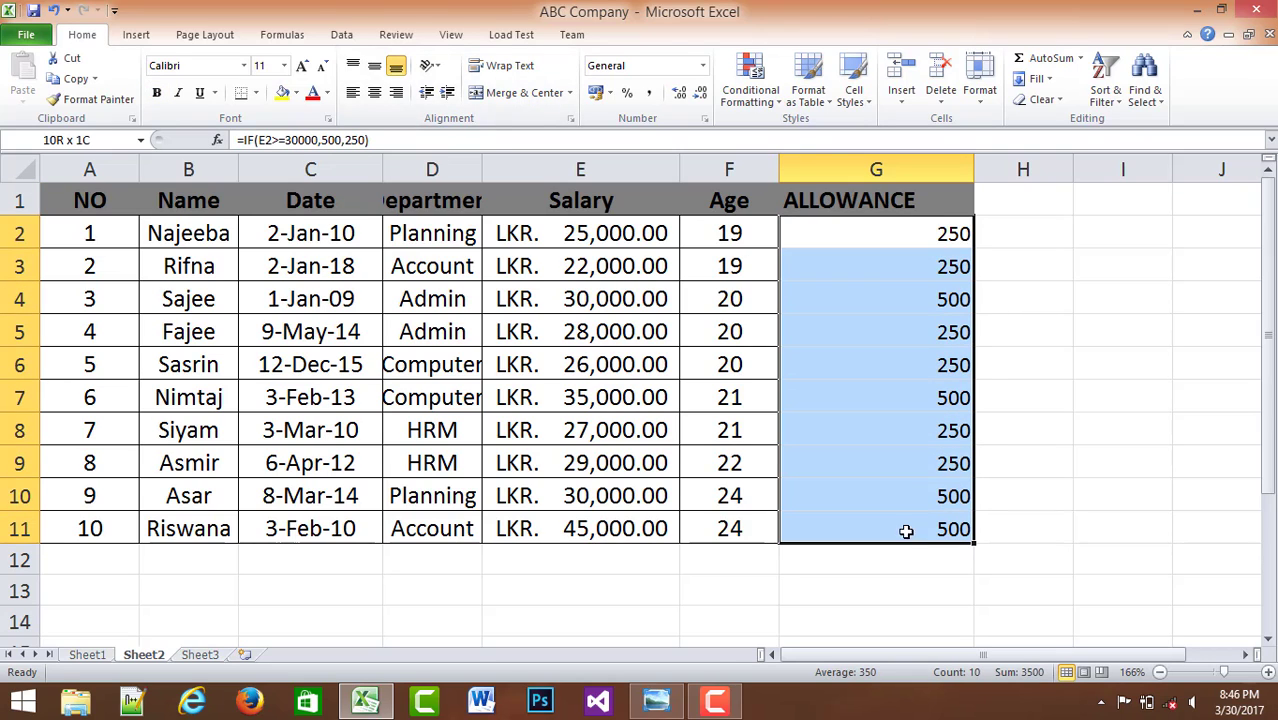
pyautogui.click(374, 92)
pyautogui.click(1100, 329)
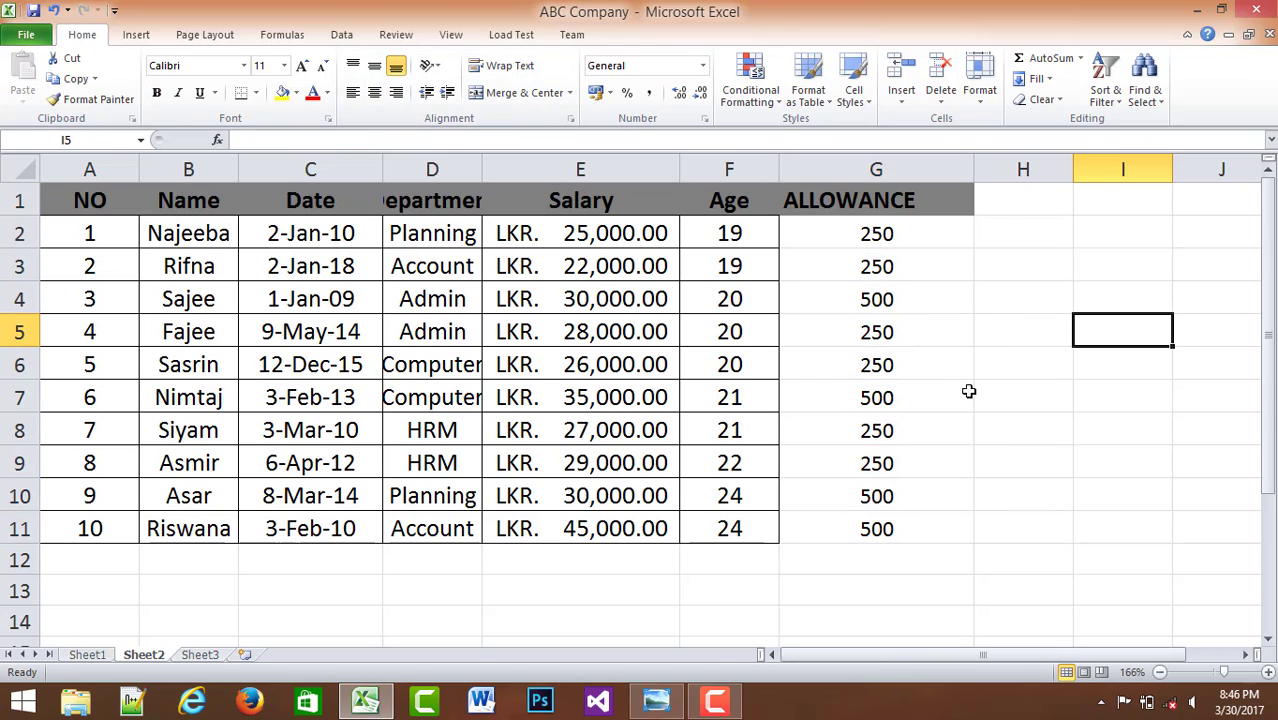
# - Reread the exam tasks in Windows Photo Viewer, and widen the Department column on Sheet2 in Excel to fit its text
pyautogui.click(660, 702)
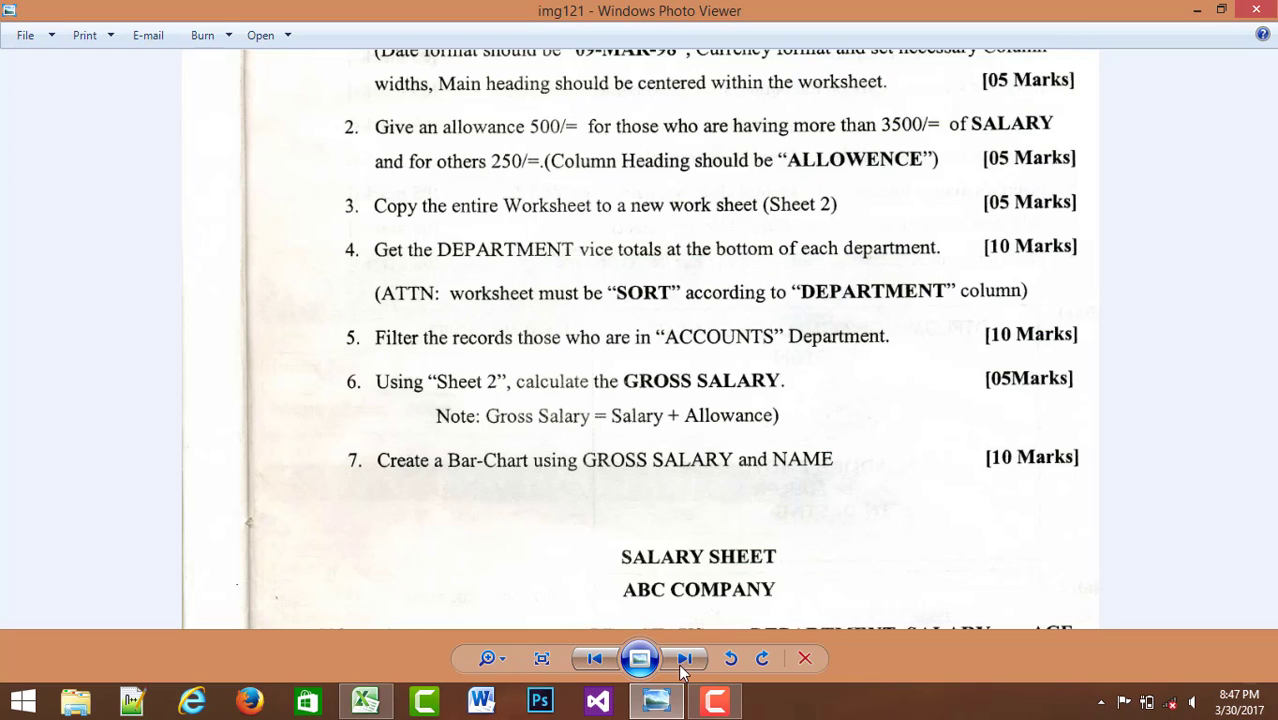
pyautogui.click(366, 702)
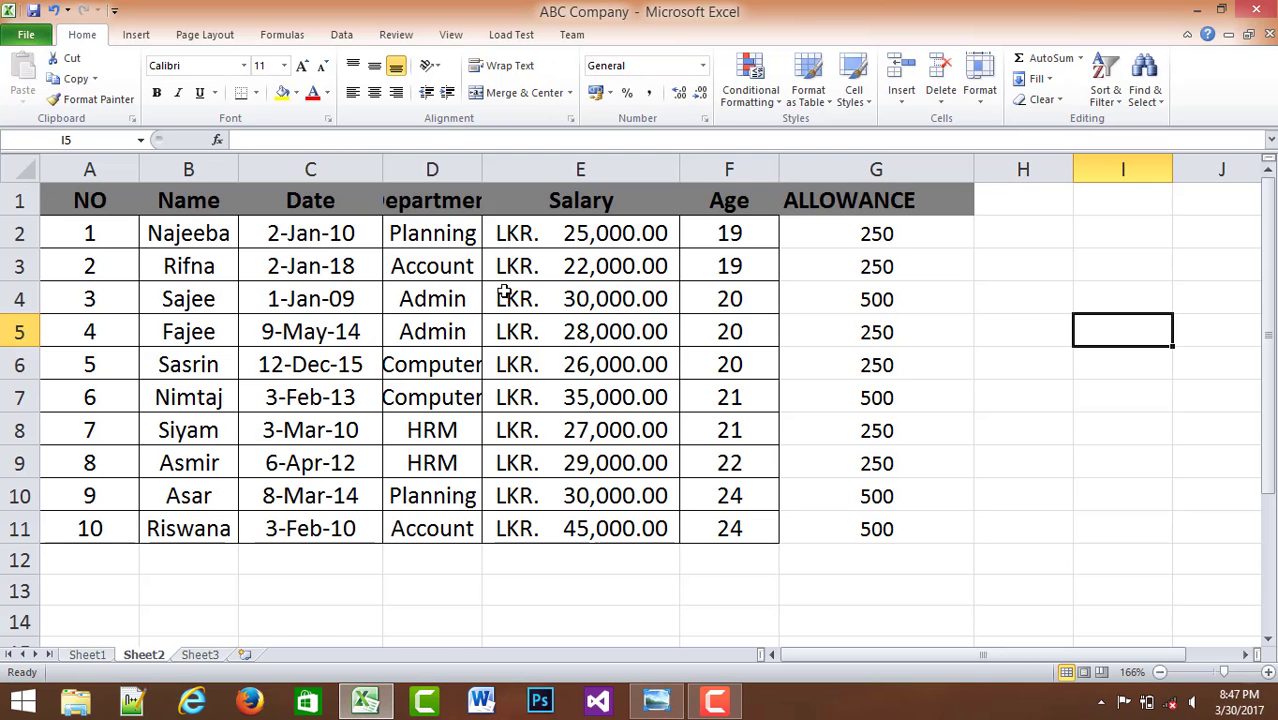
pyautogui.moveTo(483, 160); pyautogui.dragTo(572, 160)
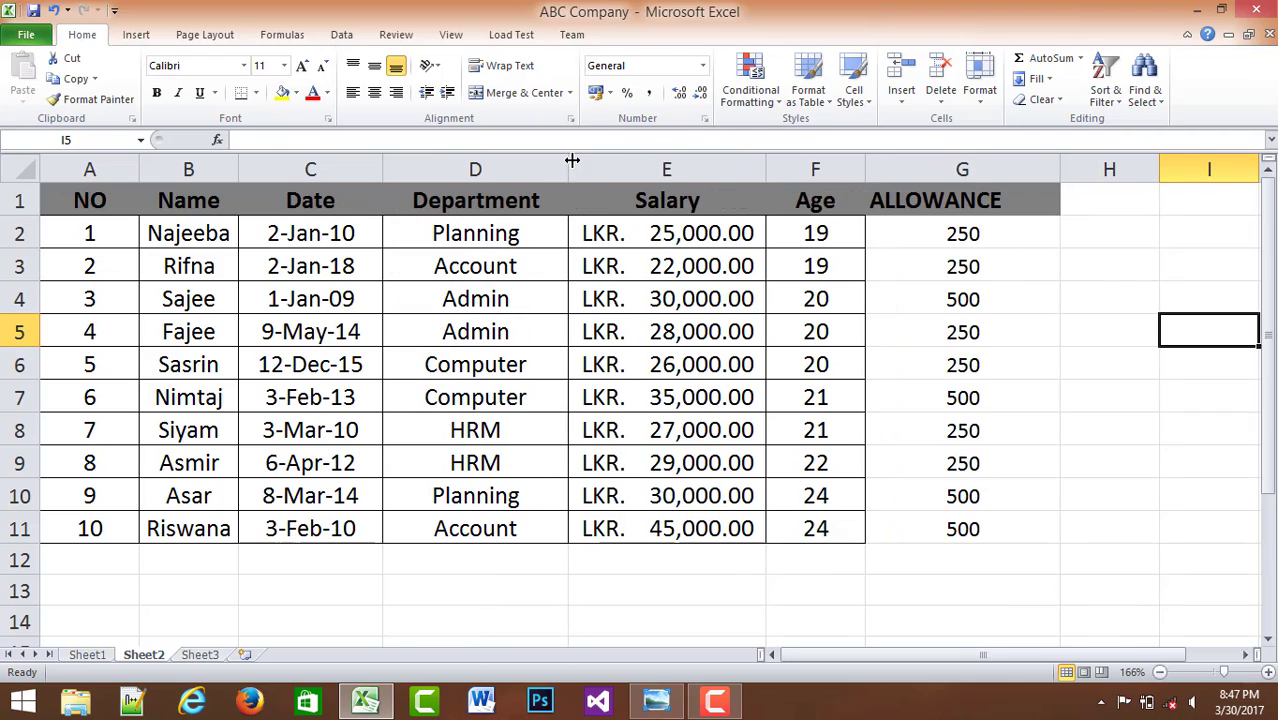
# - Sort the departments in D2:D11 from A to Z, continuing with the current selection only, and check their order
pyautogui.click(489, 238)
pyautogui.moveTo(489, 247); pyautogui.dragTo(490, 524)
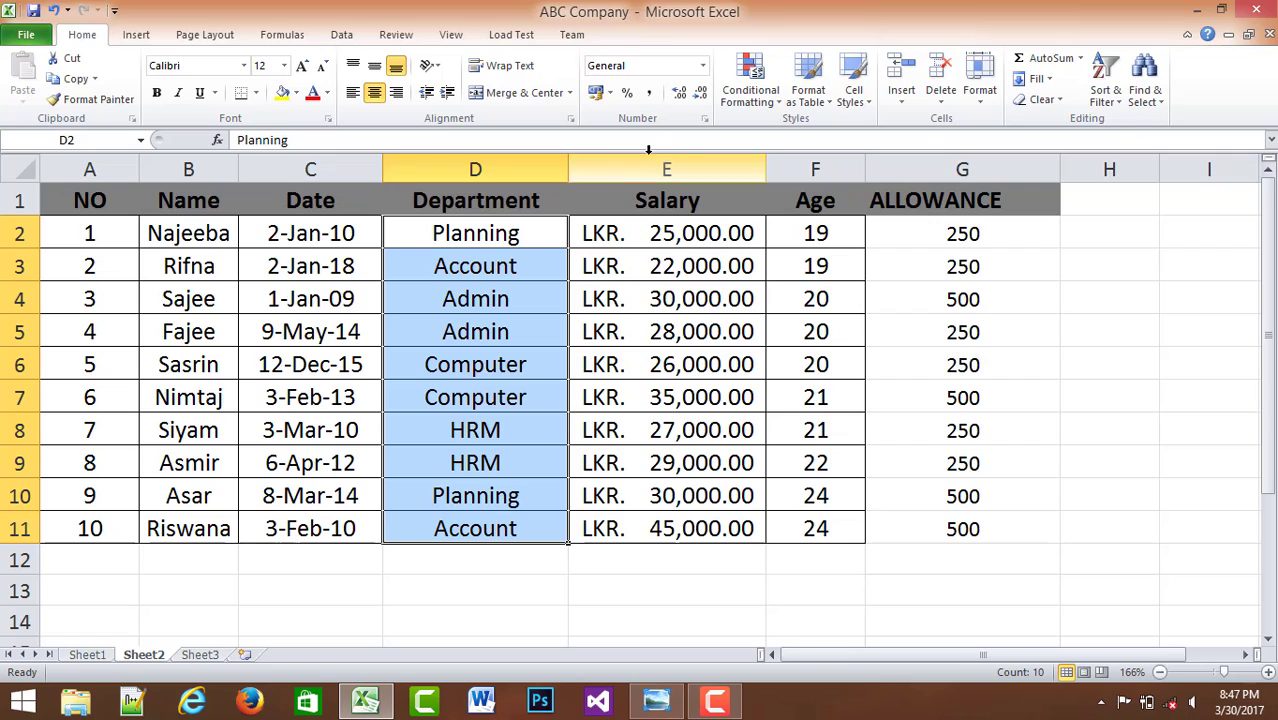
pyautogui.click(1108, 82)
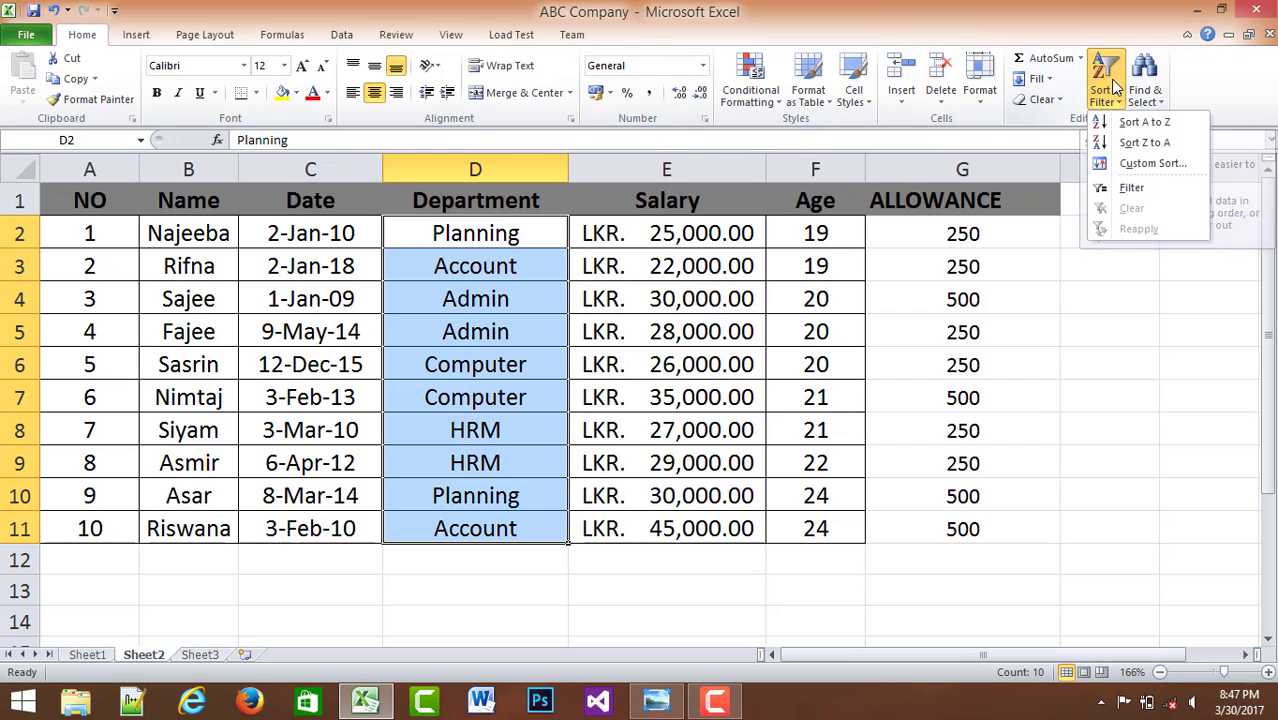
pyautogui.click(1147, 124)
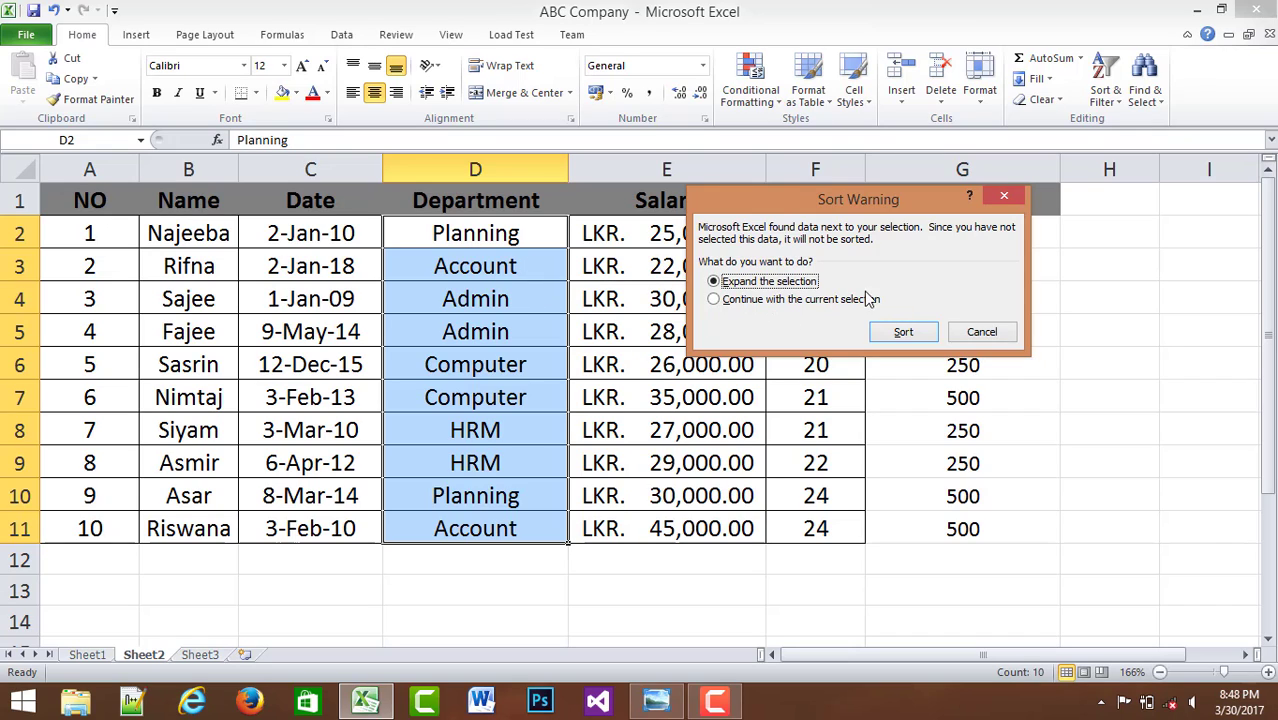
pyautogui.click(729, 304)
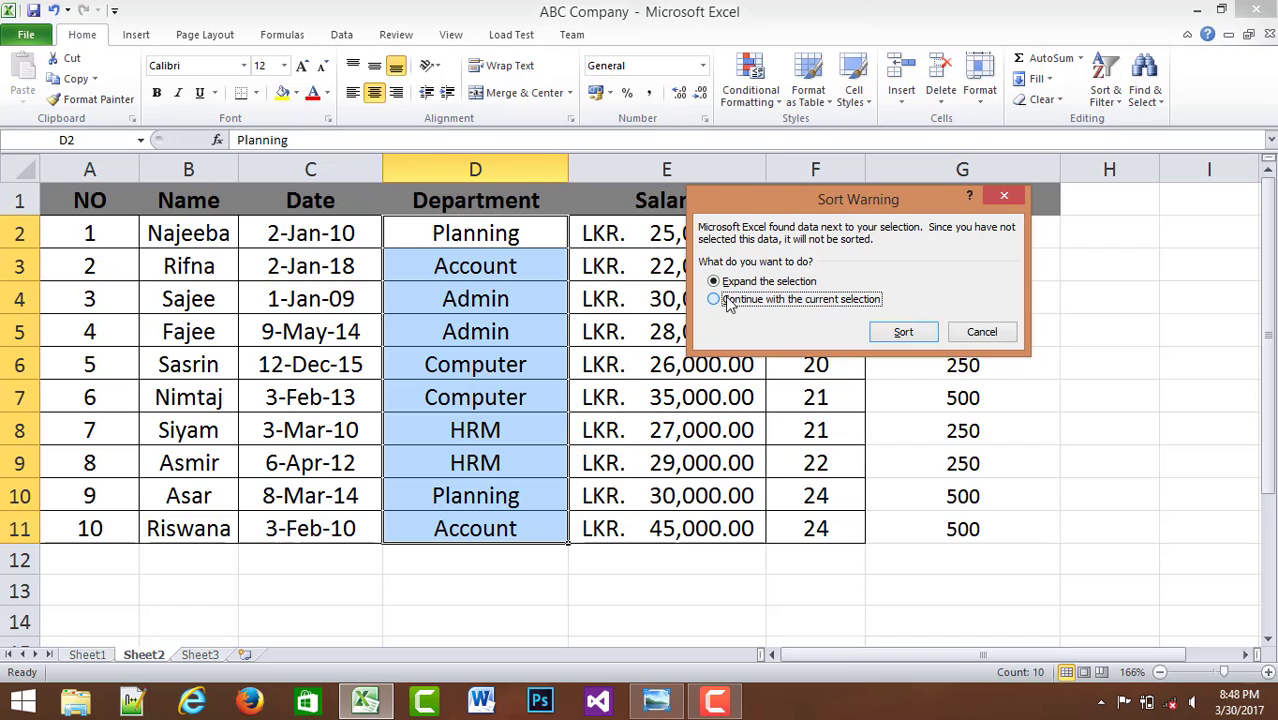
pyautogui.click(903, 332)
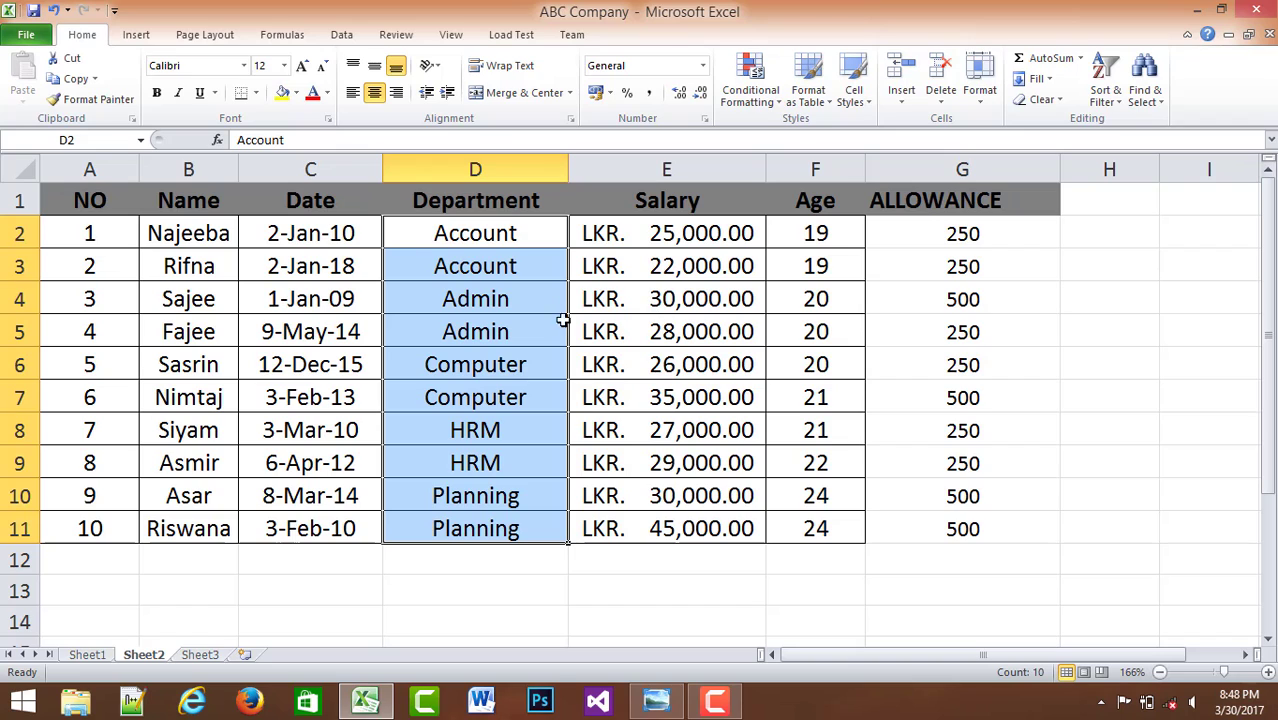
pyautogui.click(512, 243)
pyautogui.moveTo(522, 243); pyautogui.dragTo(533, 530)
# - Check the filter task in Windows Photo Viewer, and turn on filtering for the Department column D1:D11 on Sheet2 in Excel
pyautogui.click(659, 699)
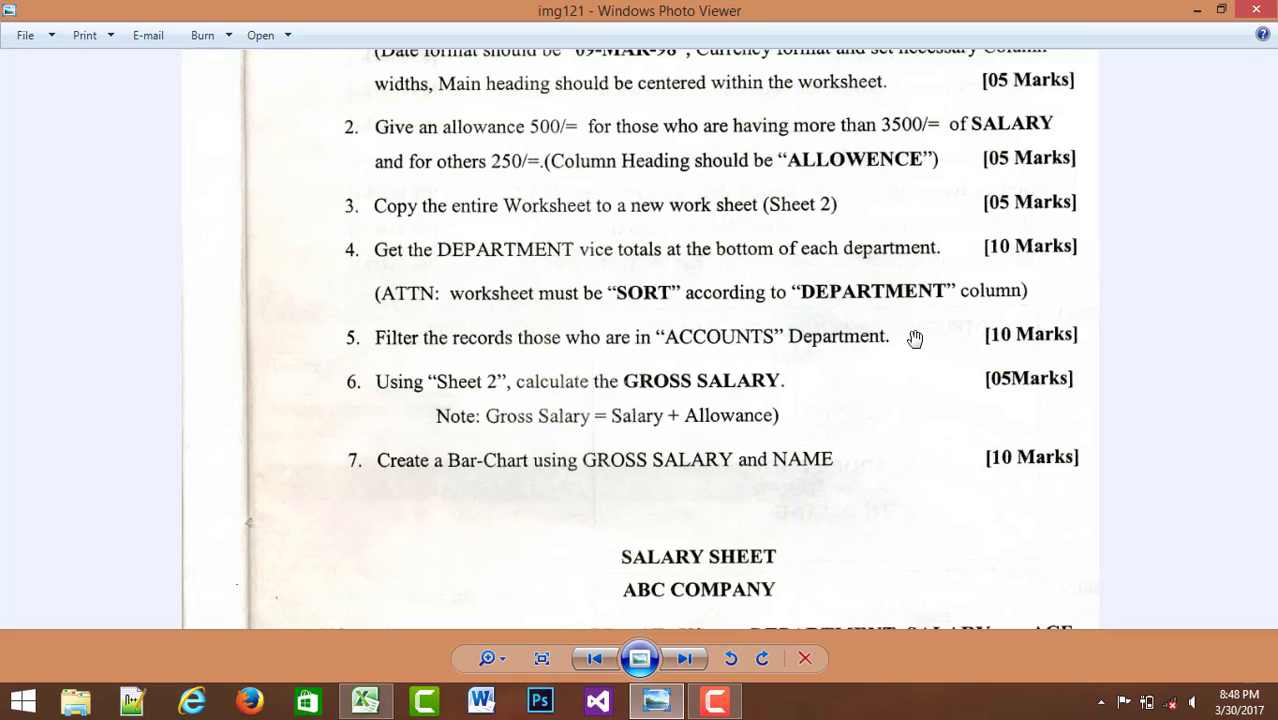
pyautogui.click(370, 702)
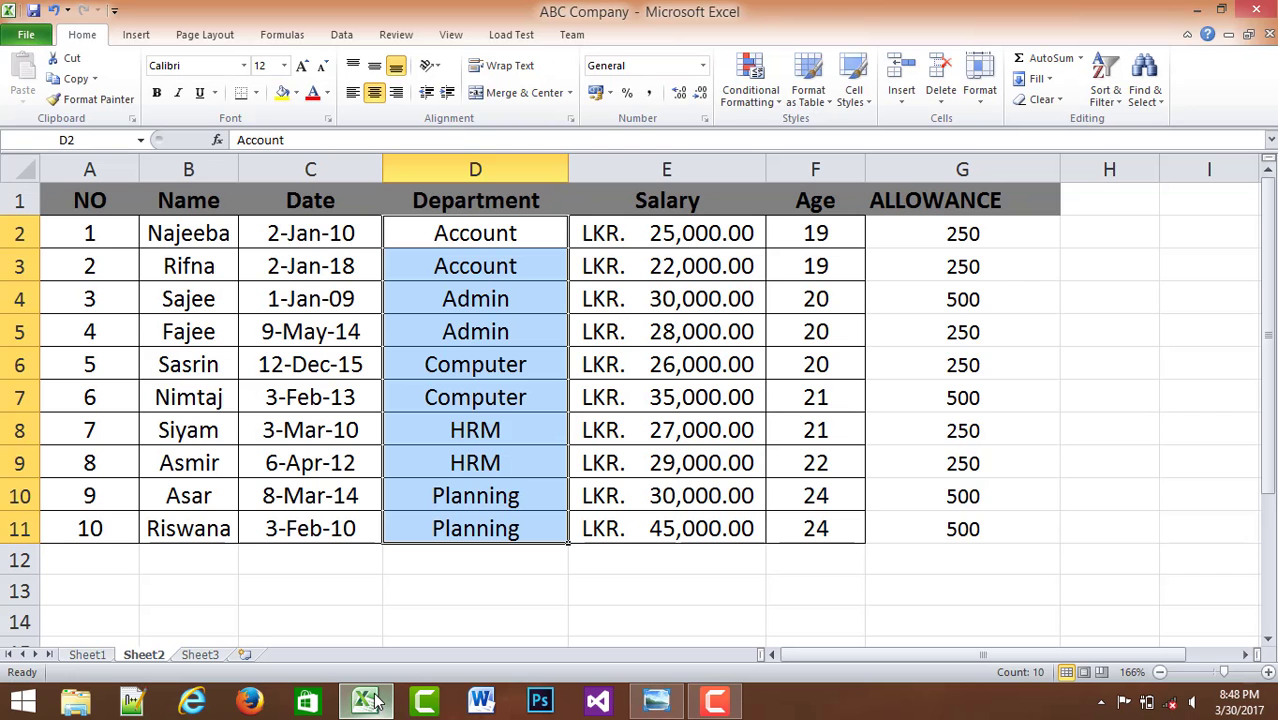
pyautogui.click(388, 622)
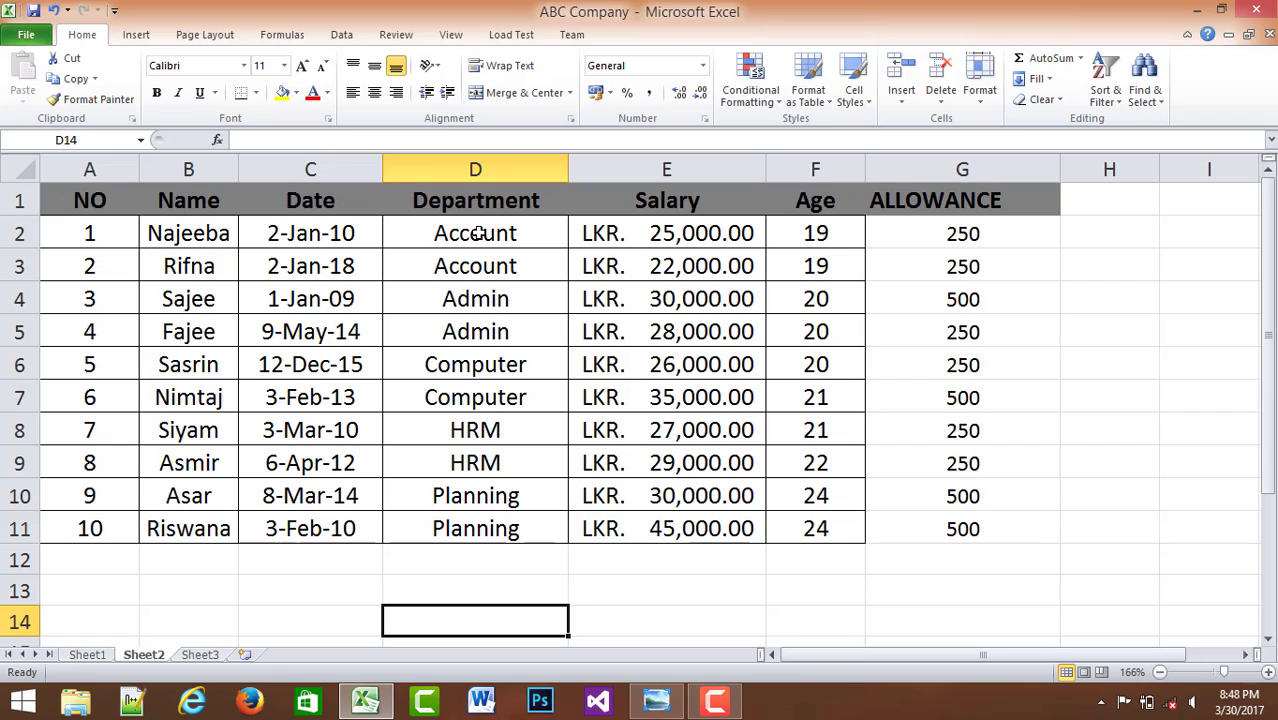
pyautogui.moveTo(475, 235); pyautogui.dragTo(482, 518)
pyautogui.moveTo(474, 200); pyautogui.dragTo(477, 520)
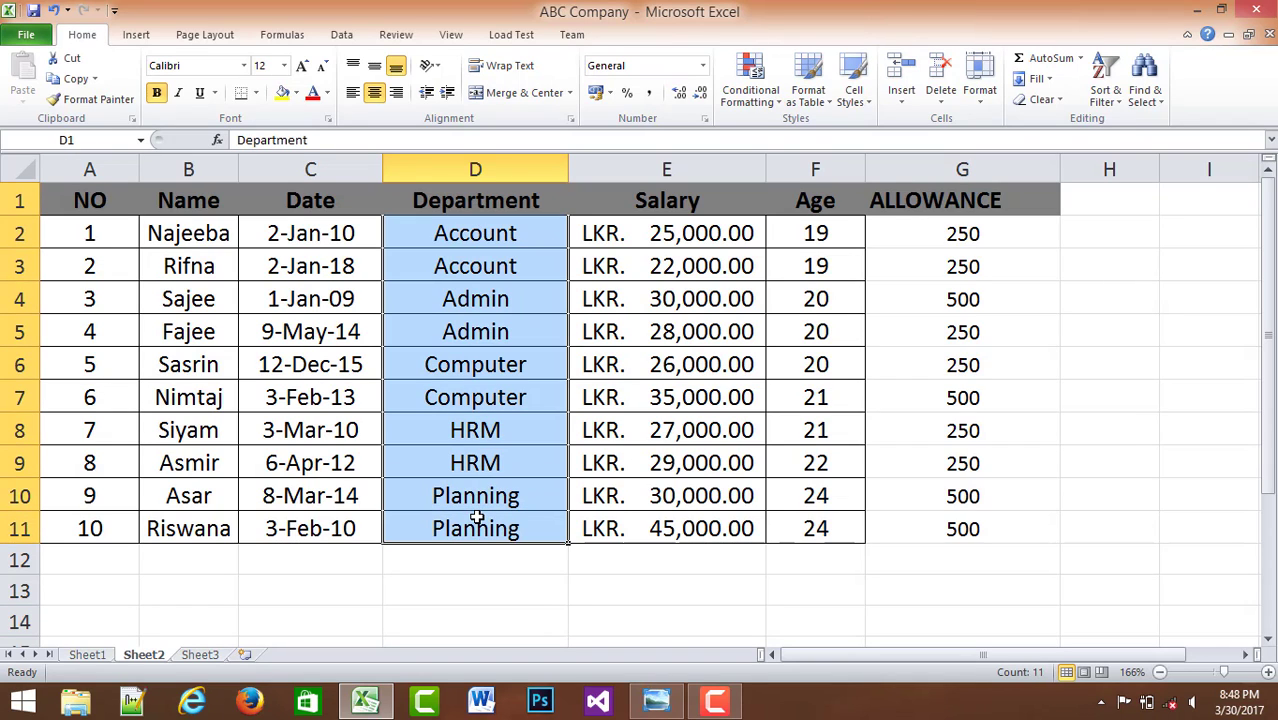
pyautogui.click(341, 34)
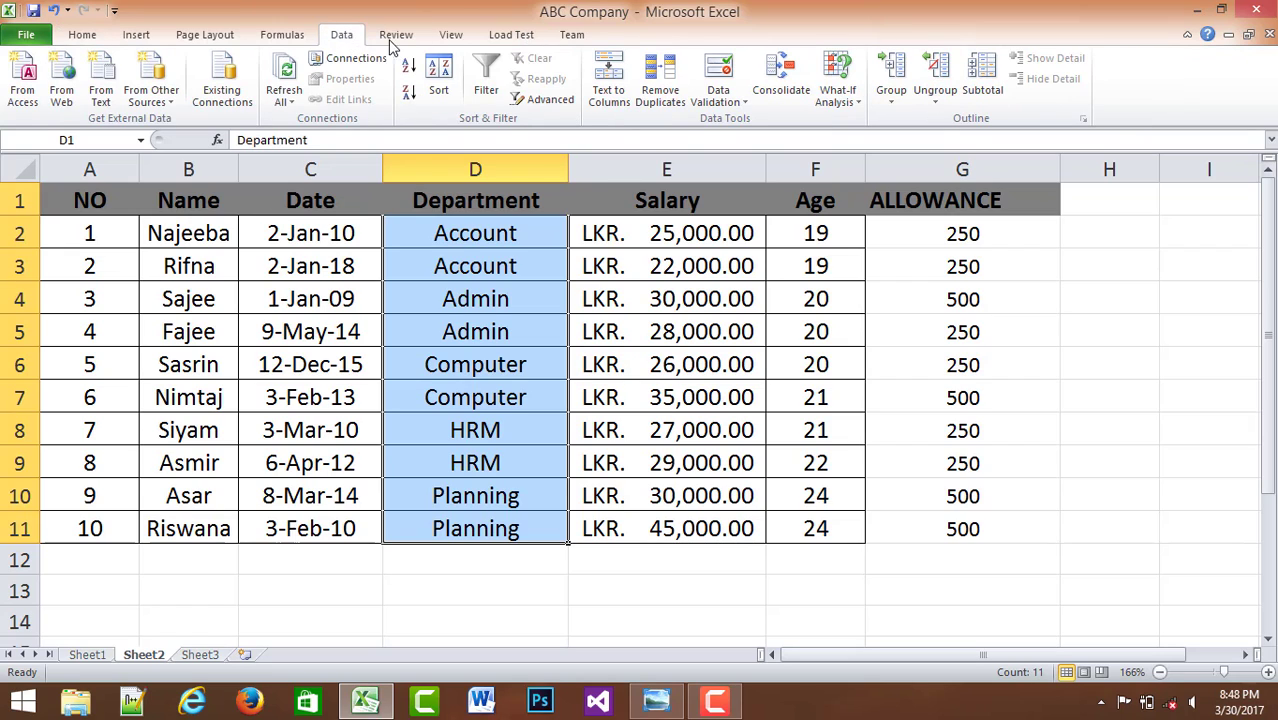
pyautogui.click(481, 90)
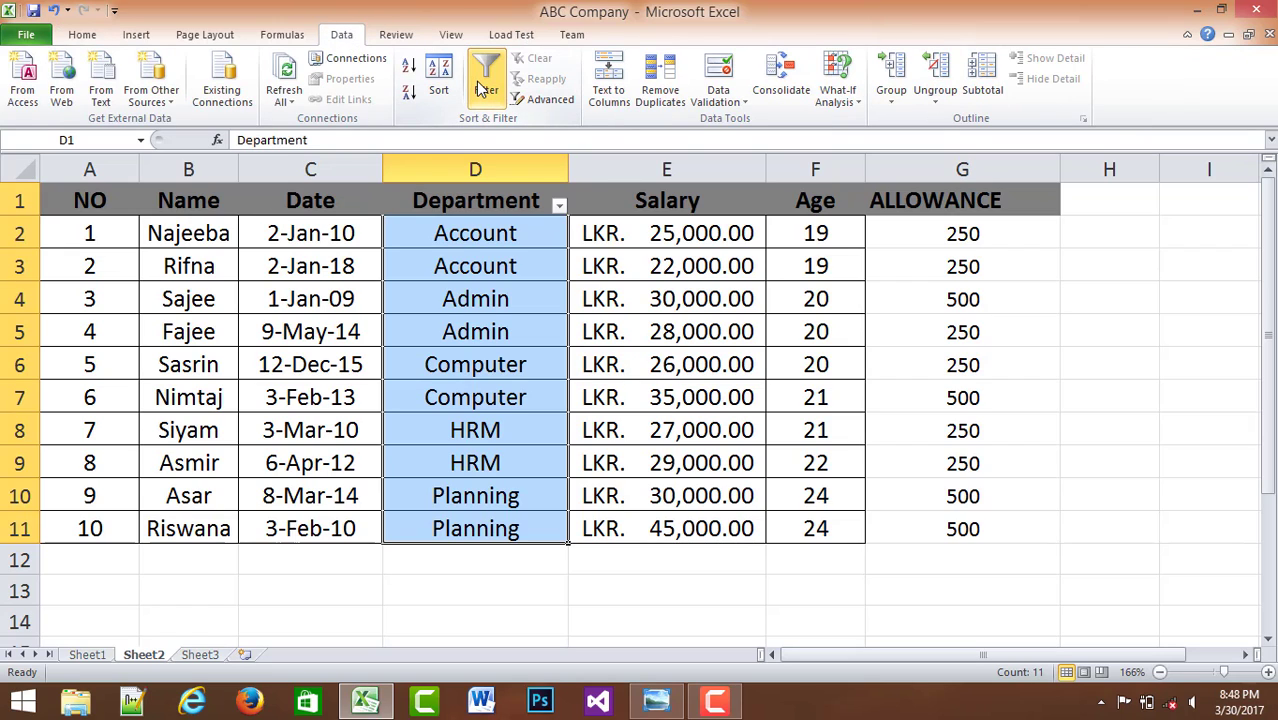
# - Filter the Department column to show only the Account records
pyautogui.click(558, 205)
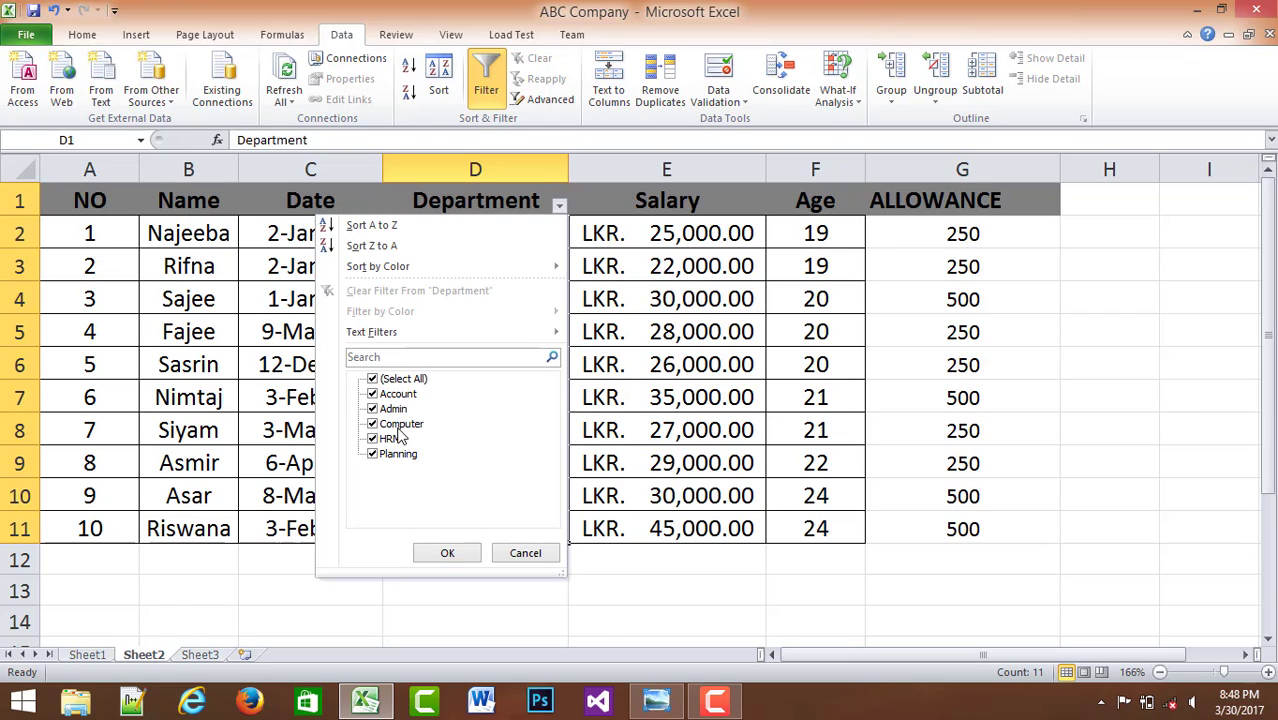
pyautogui.click(372, 380)
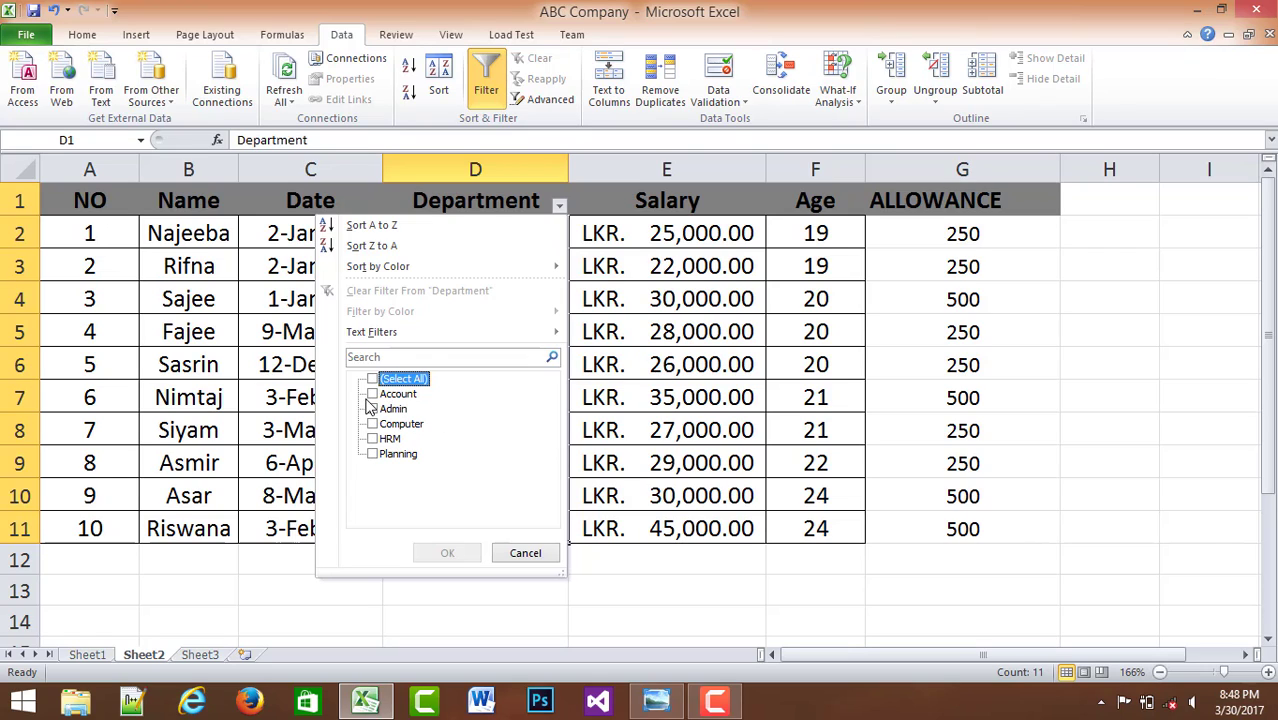
pyautogui.click(372, 394)
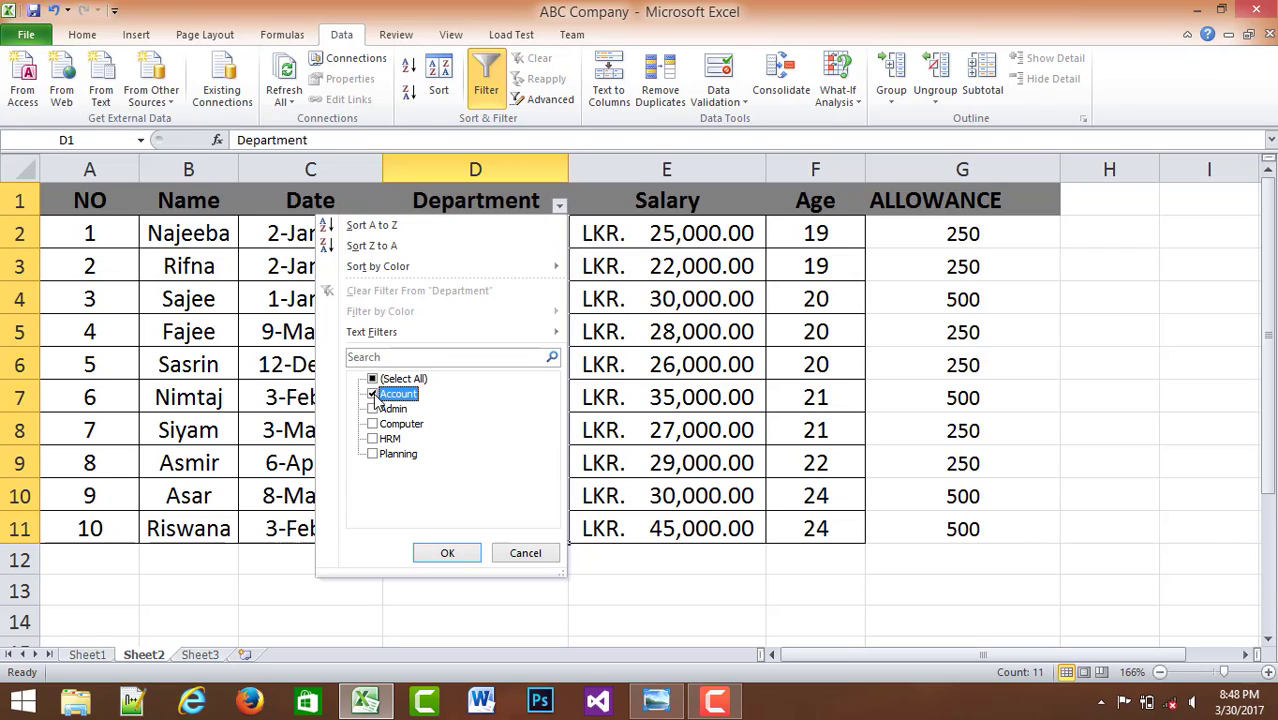
pyautogui.click(447, 555)
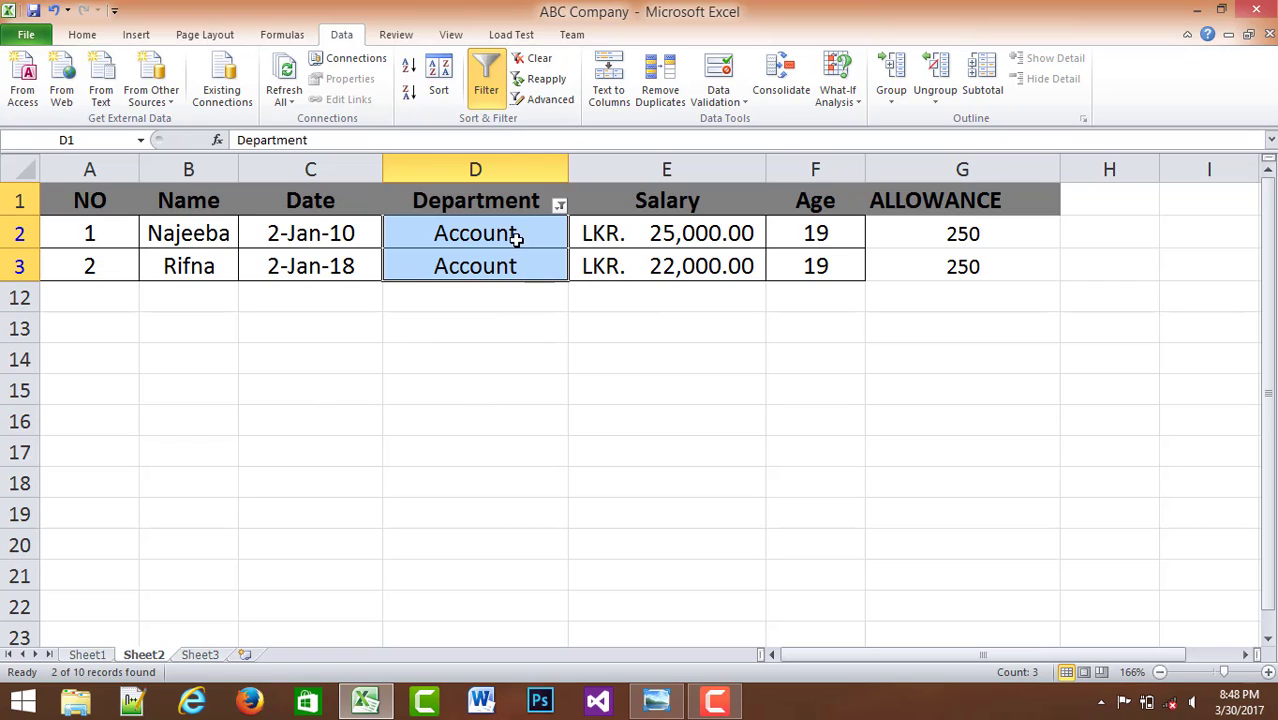
# - Review the filtered Account rows on Sheet2 across columns A to G, and compare them with the original records on Sheet1
pyautogui.click(99, 227)
pyautogui.moveTo(99, 227); pyautogui.dragTo(1010, 263)
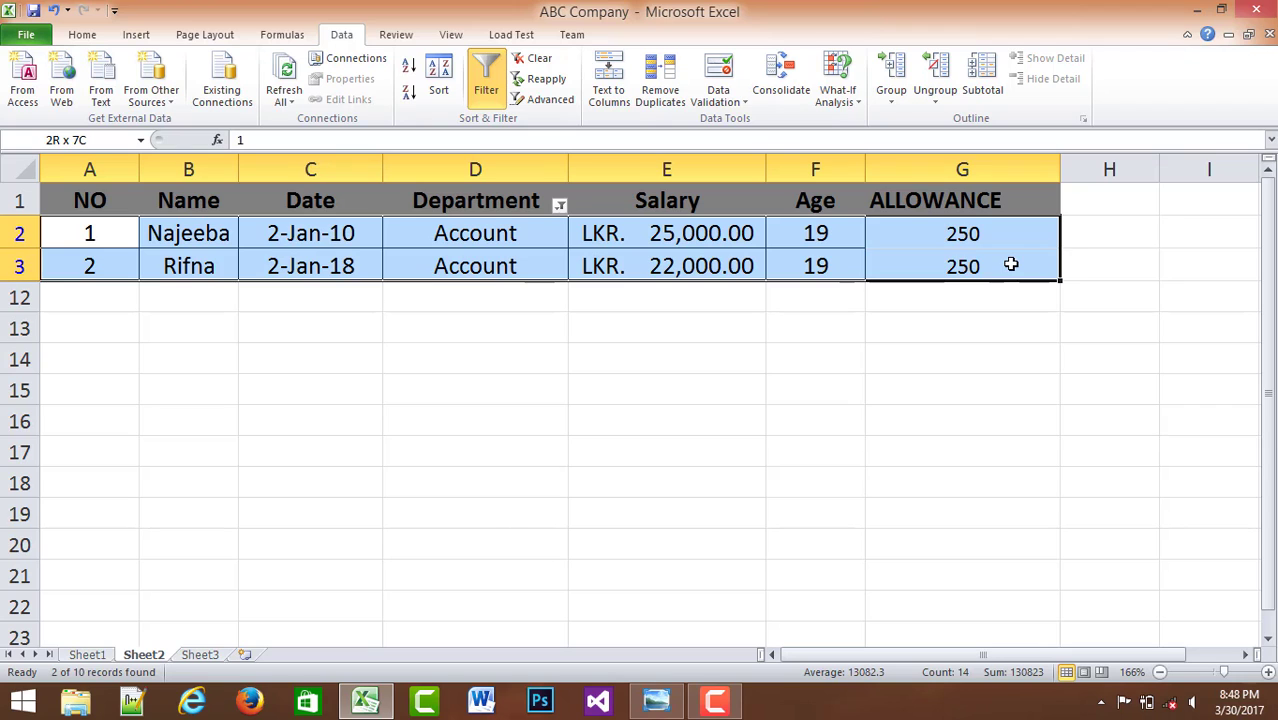
pyautogui.click(88, 656)
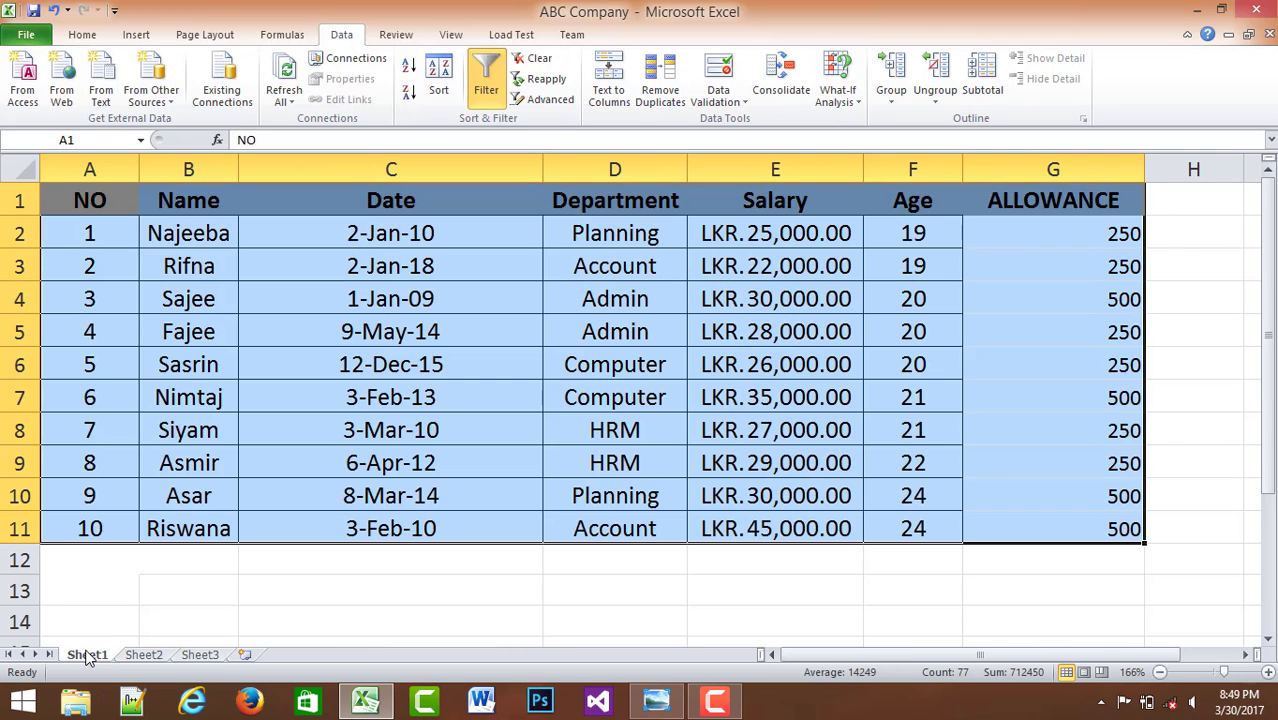
pyautogui.click(165, 232)
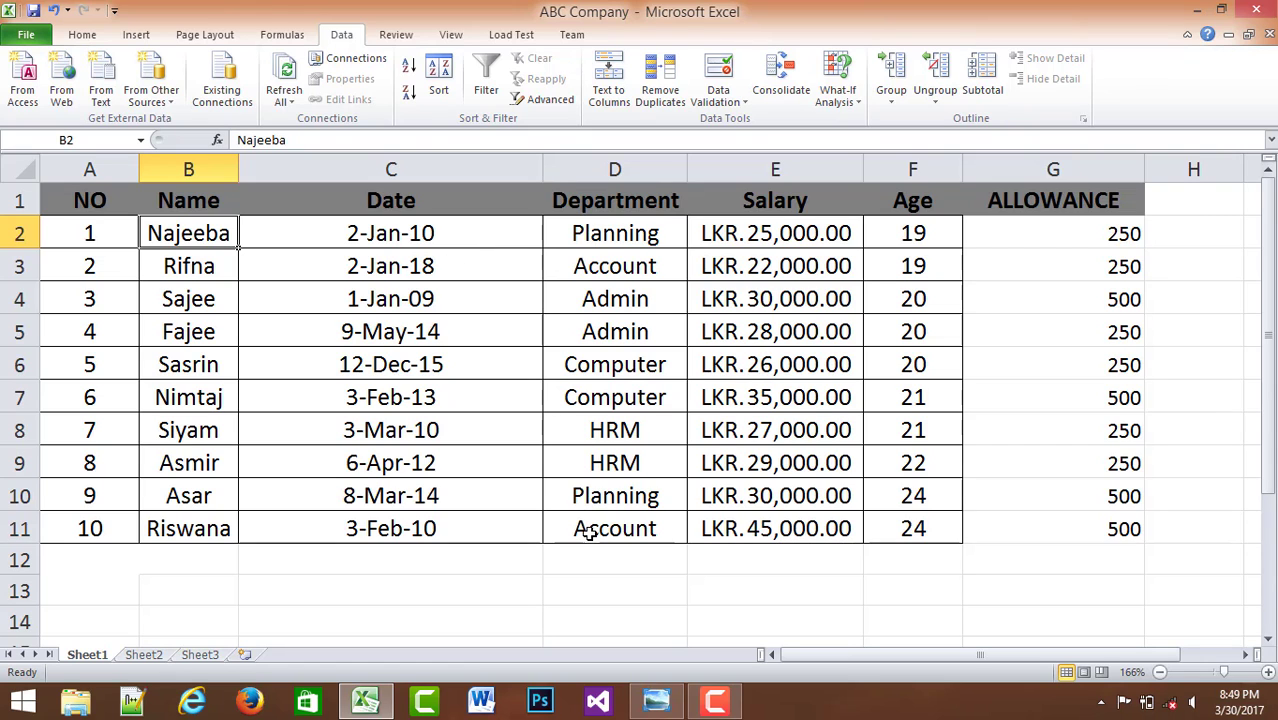
# - Check the exam questions in Windows Photo Viewer, and undo the Account filter on Sheet2 in Excel
pyautogui.click(657, 700)
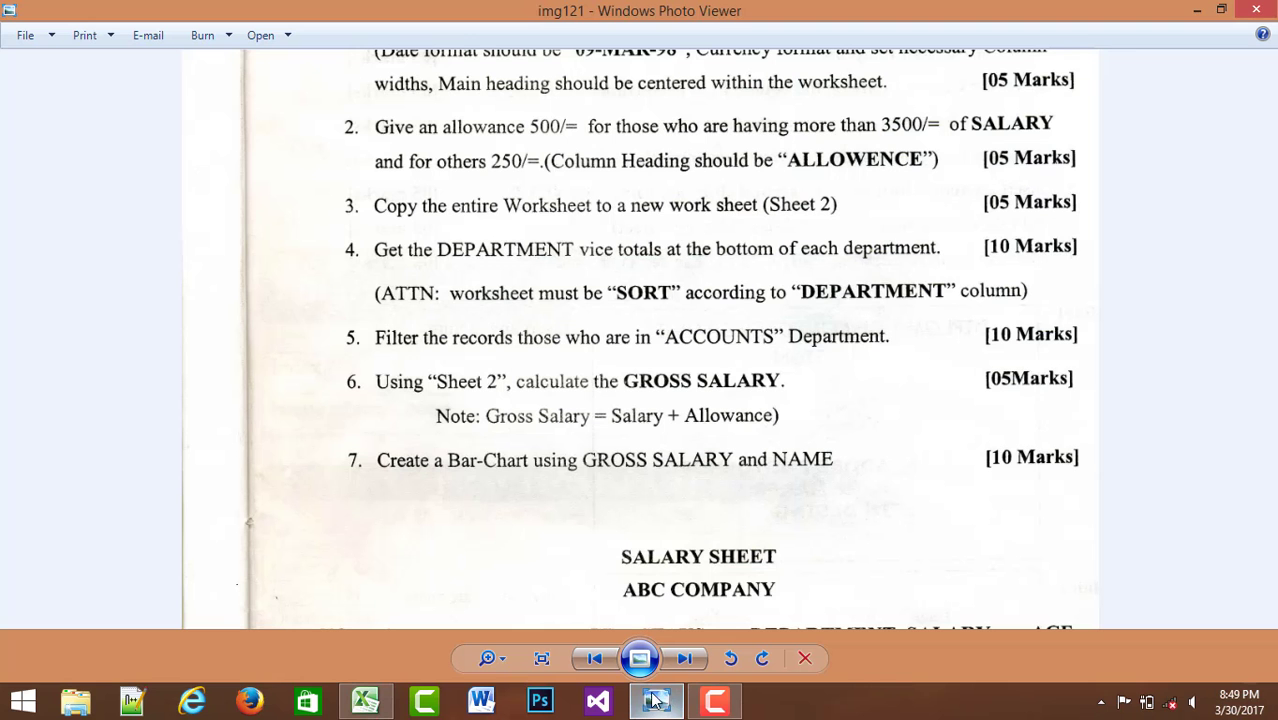
pyautogui.click(365, 700)
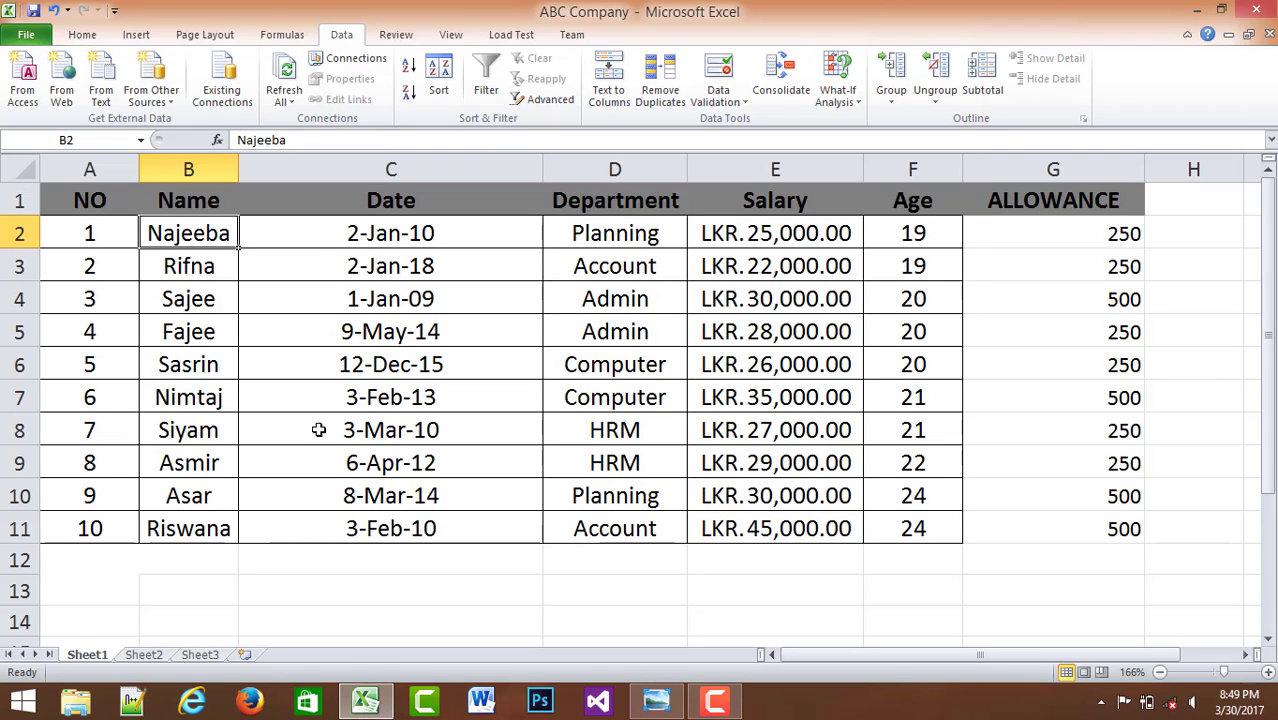
pyautogui.click(155, 660)
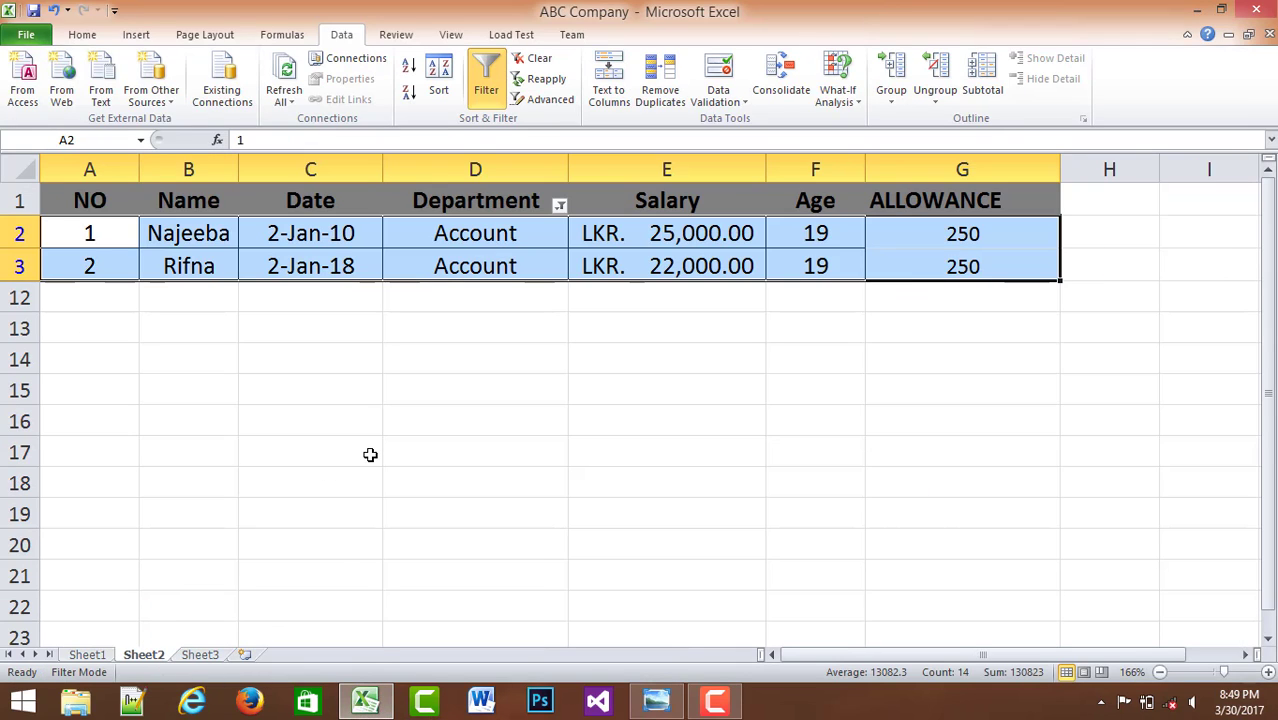
pyautogui.click(503, 356)
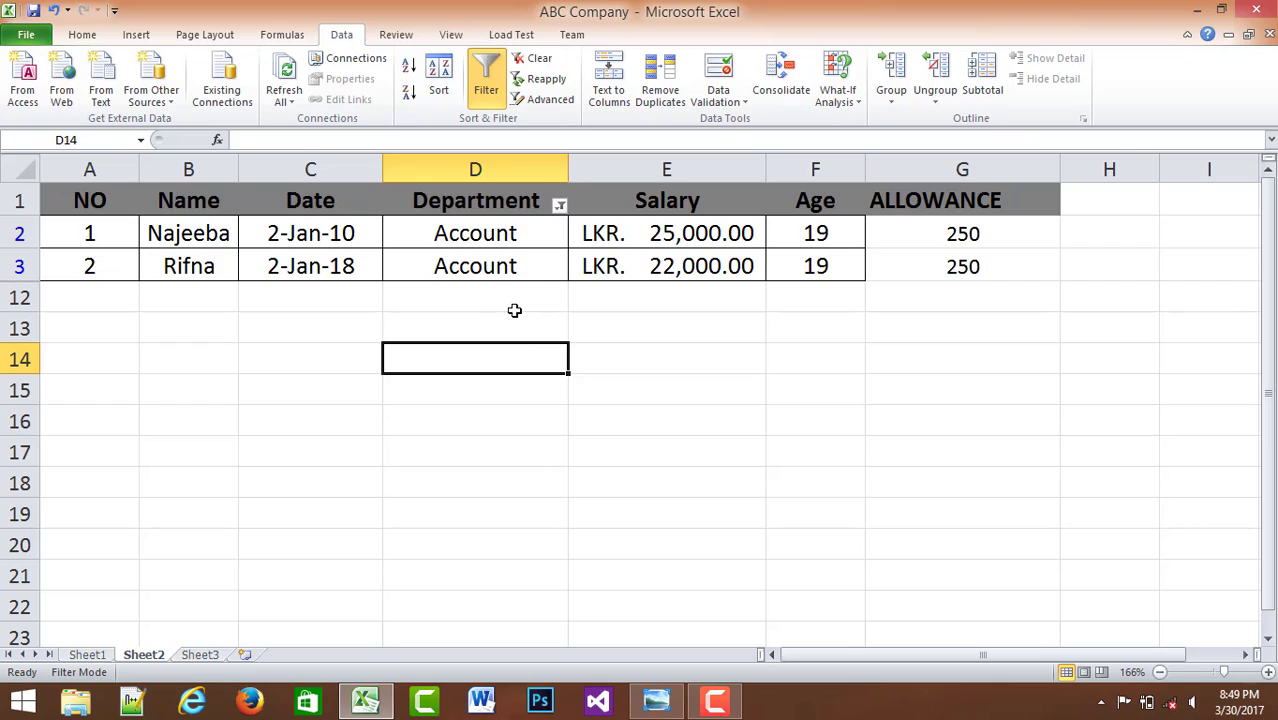
pyautogui.hotkey('ctrl', 'z')
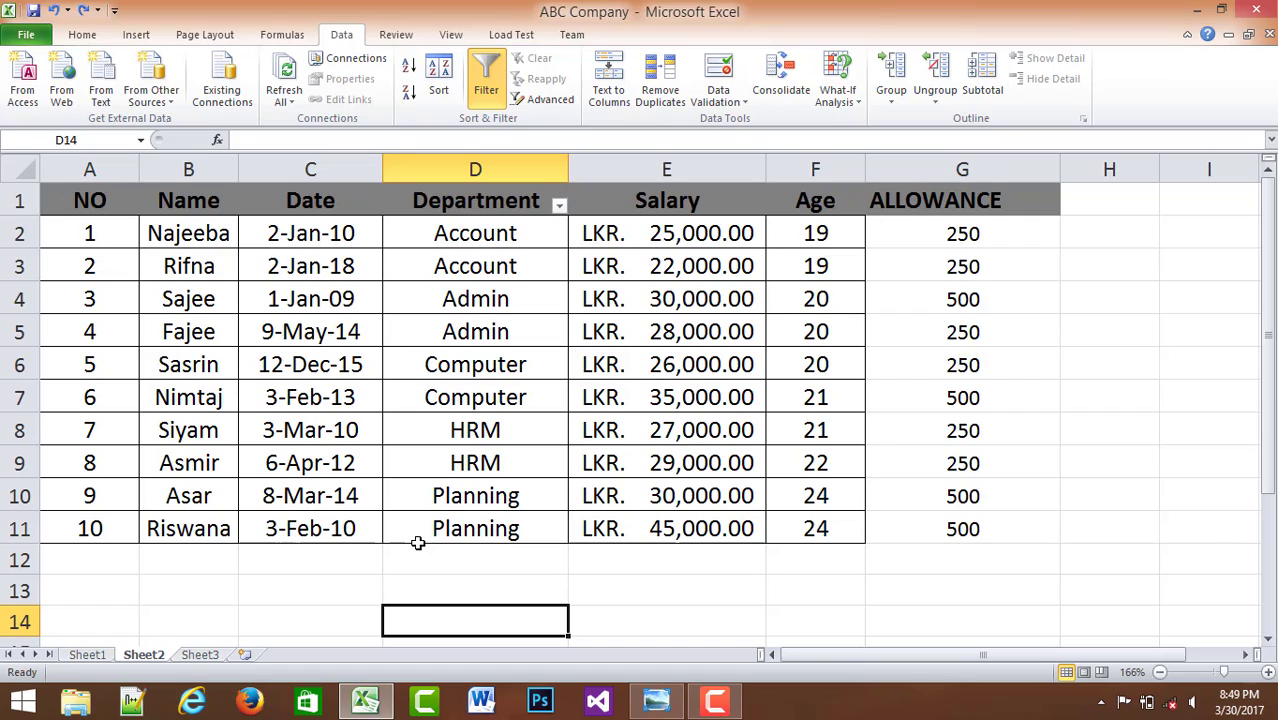
# - Compare the sorted Department entries in D2:D11 on Sheet2 with the employee names in column B
pyautogui.click(471, 258)
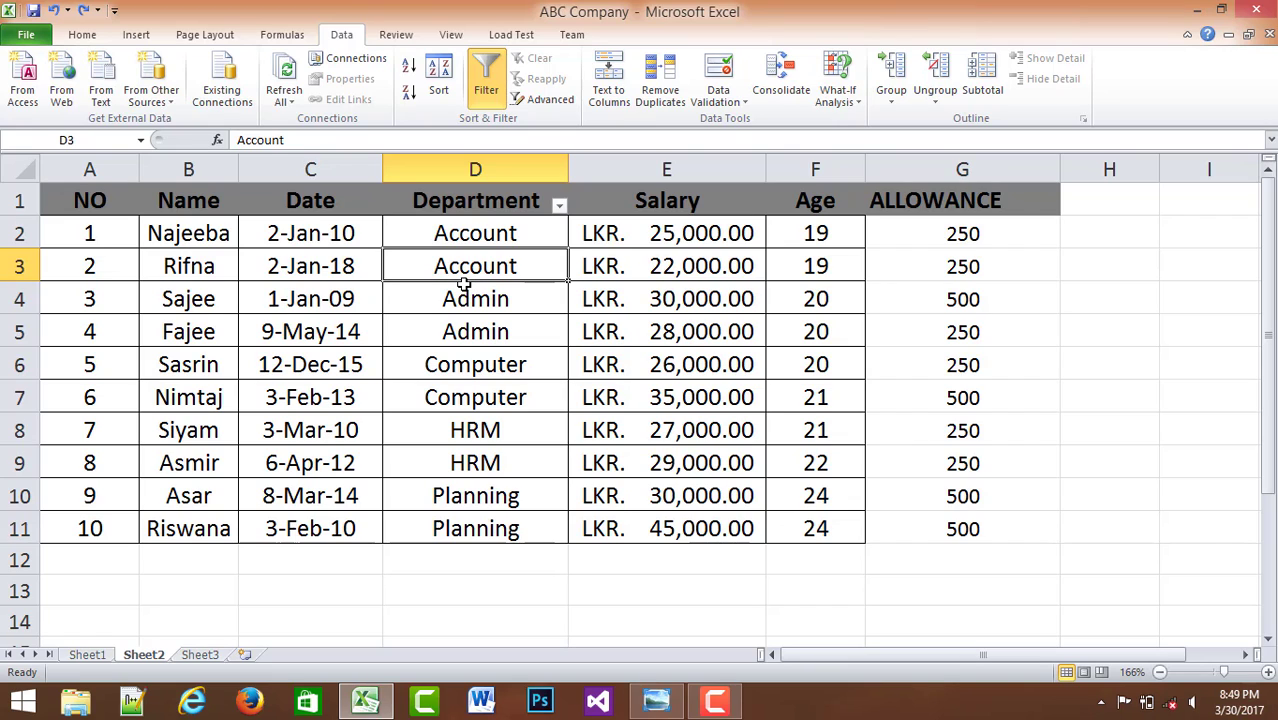
pyautogui.moveTo(498, 250); pyautogui.dragTo(505, 522)
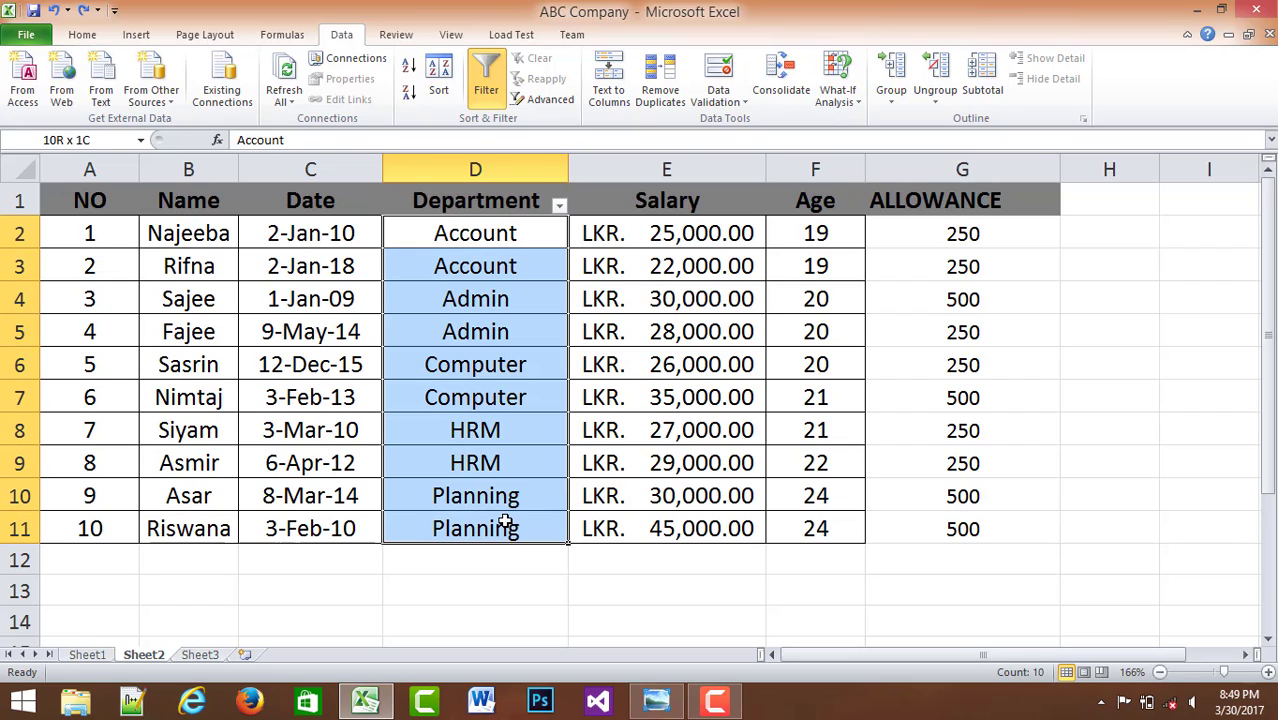
pyautogui.click(505, 295)
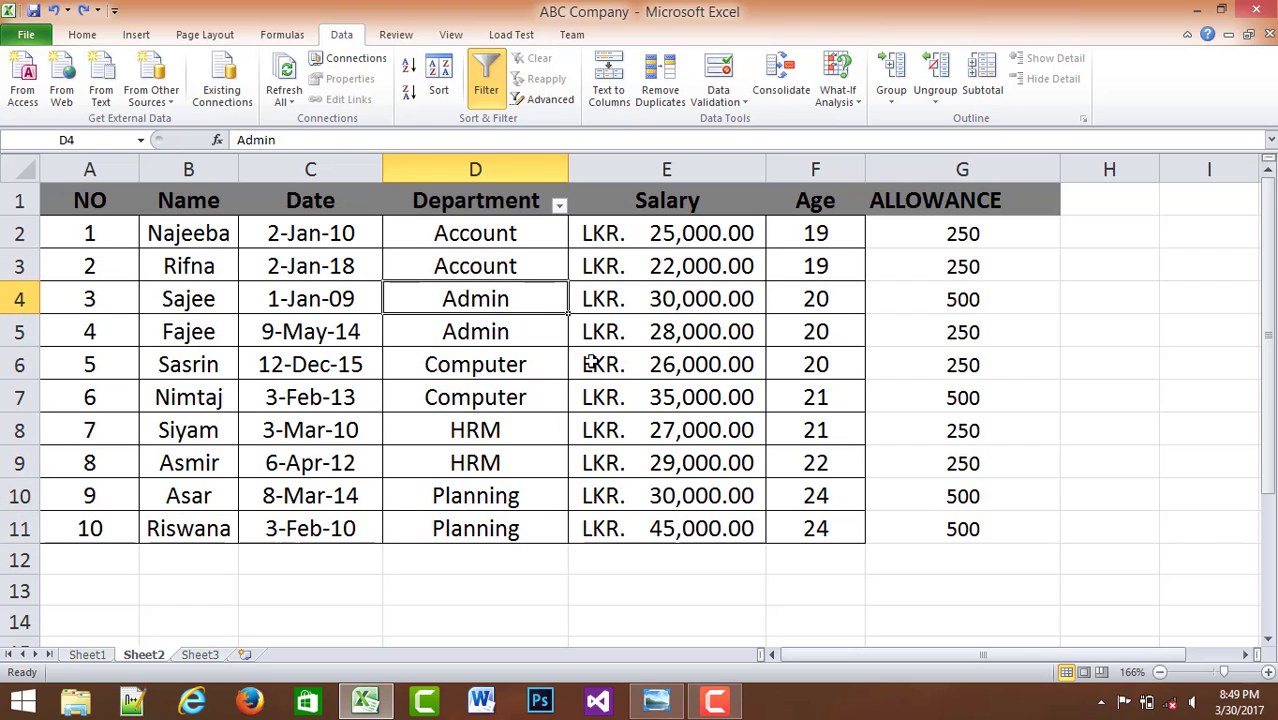
pyautogui.click(189, 240)
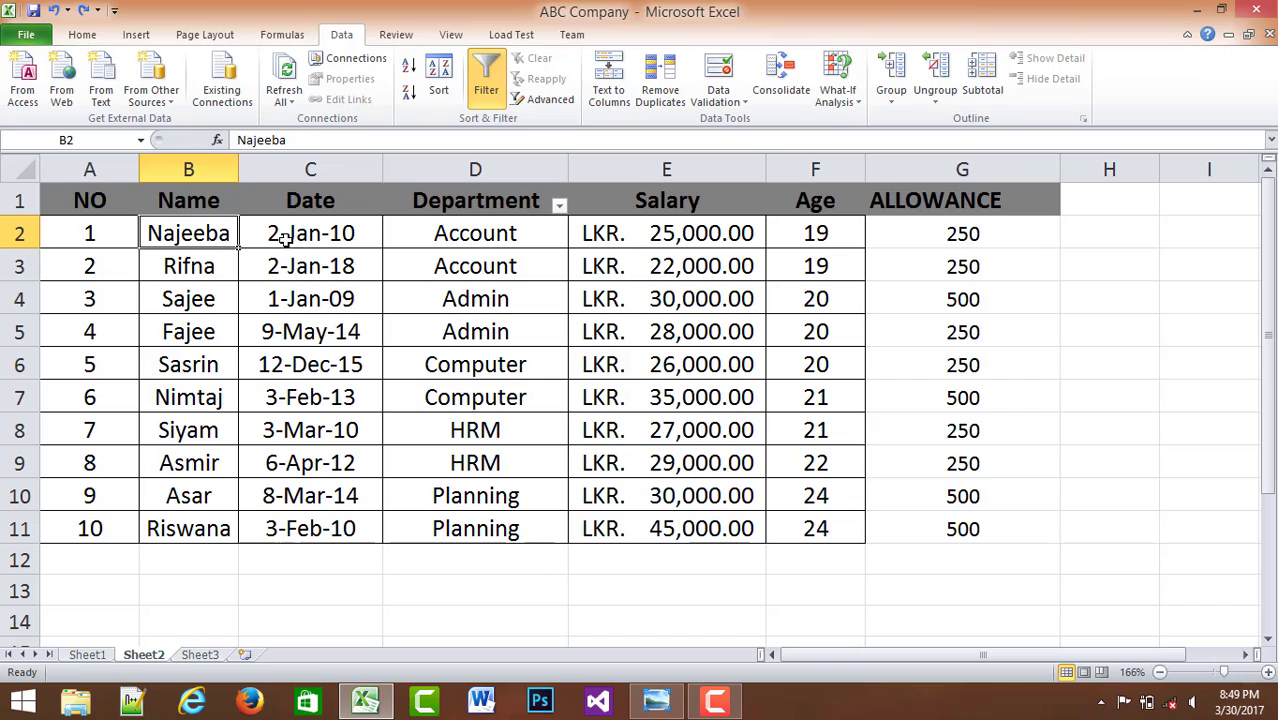
pyautogui.click(460, 243)
pyautogui.click(200, 266)
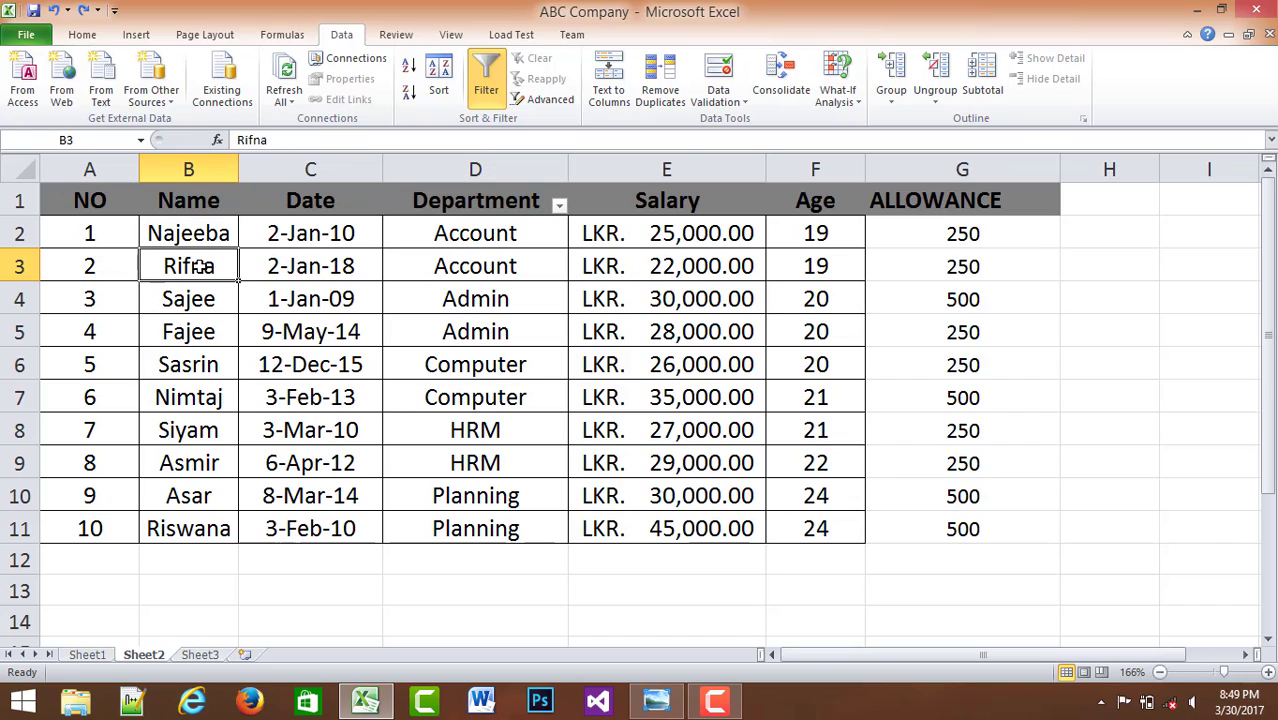
pyautogui.click(463, 258)
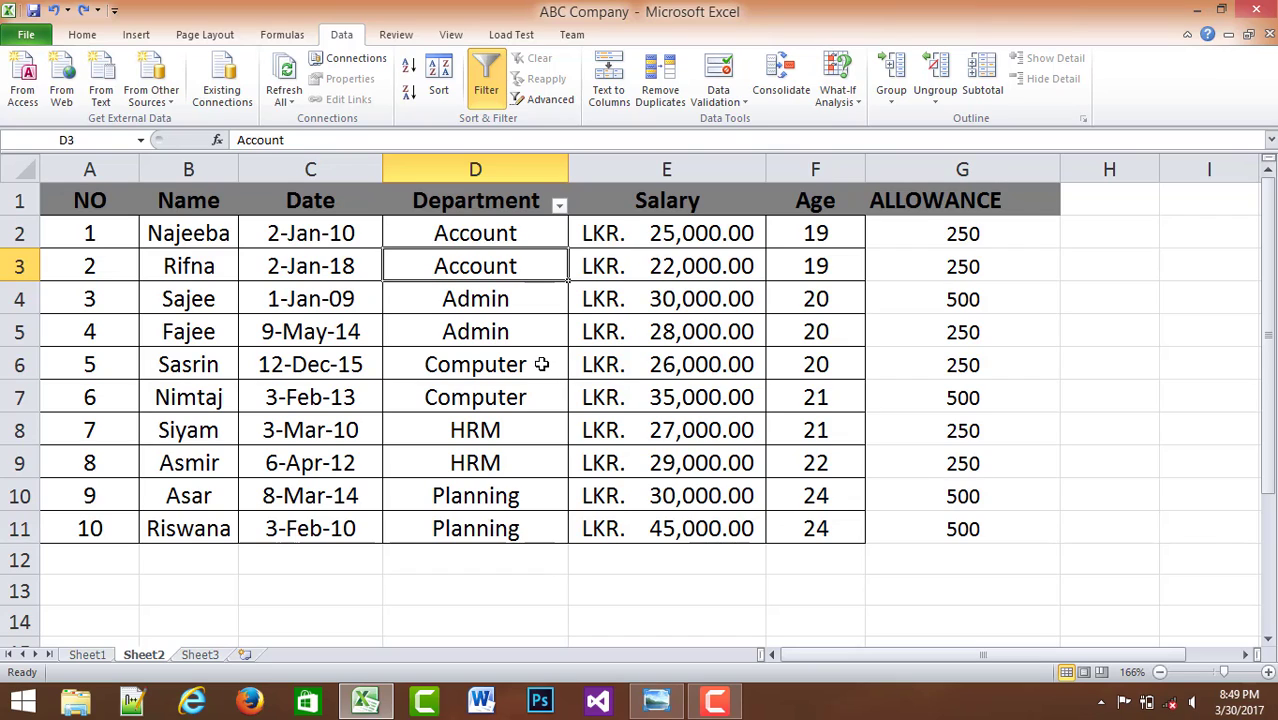
# - Undo the Department column filter and the A to Z sort of D2:D11 on Sheet2
pyautogui.hotkey('ctrl', 'z')
pyautogui.hotkey('ctrl', 'z')
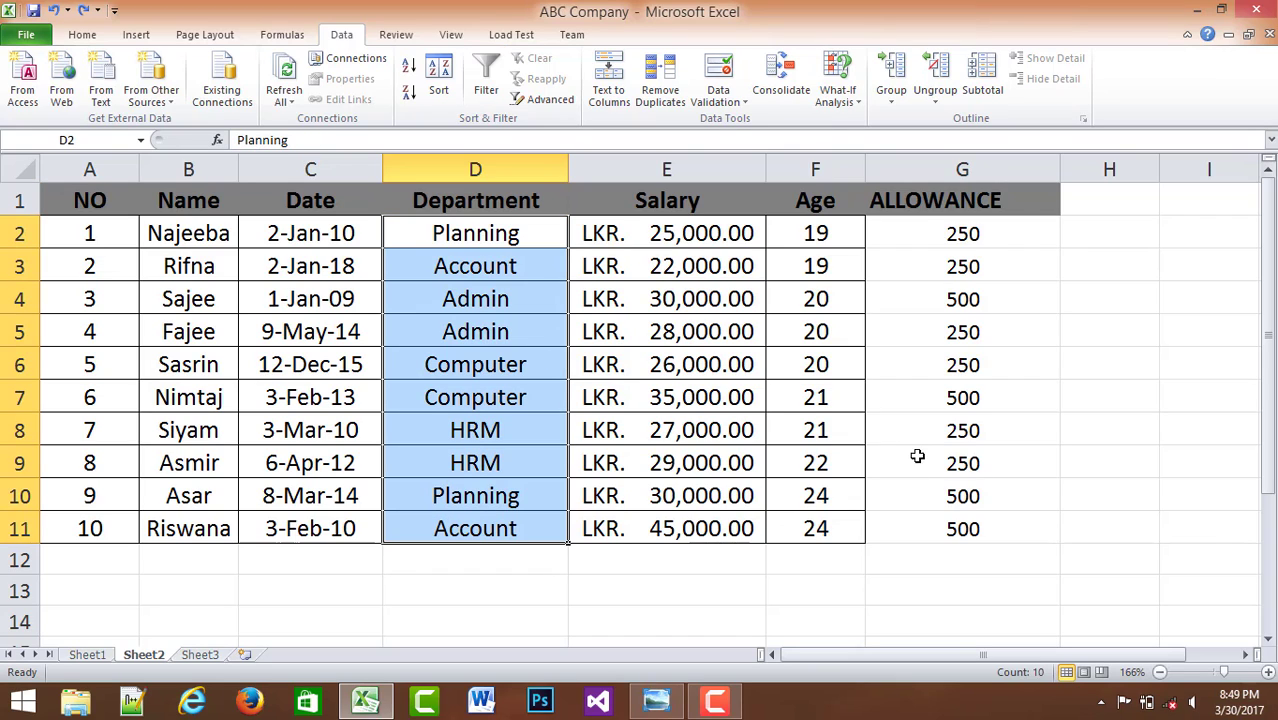
pyautogui.click(795, 470)
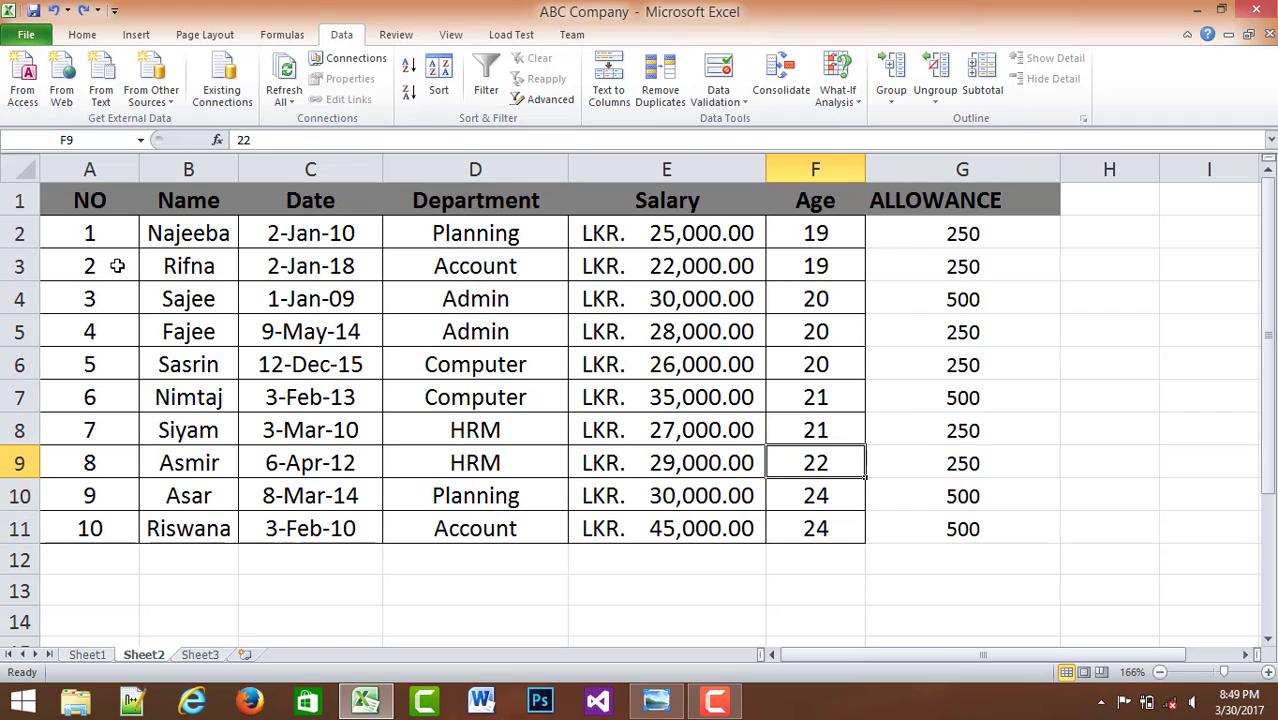
# - Try to filter the range A2:G11 to show only Account records, and remove that filter
pyautogui.moveTo(92, 222); pyautogui.dragTo(902, 523)
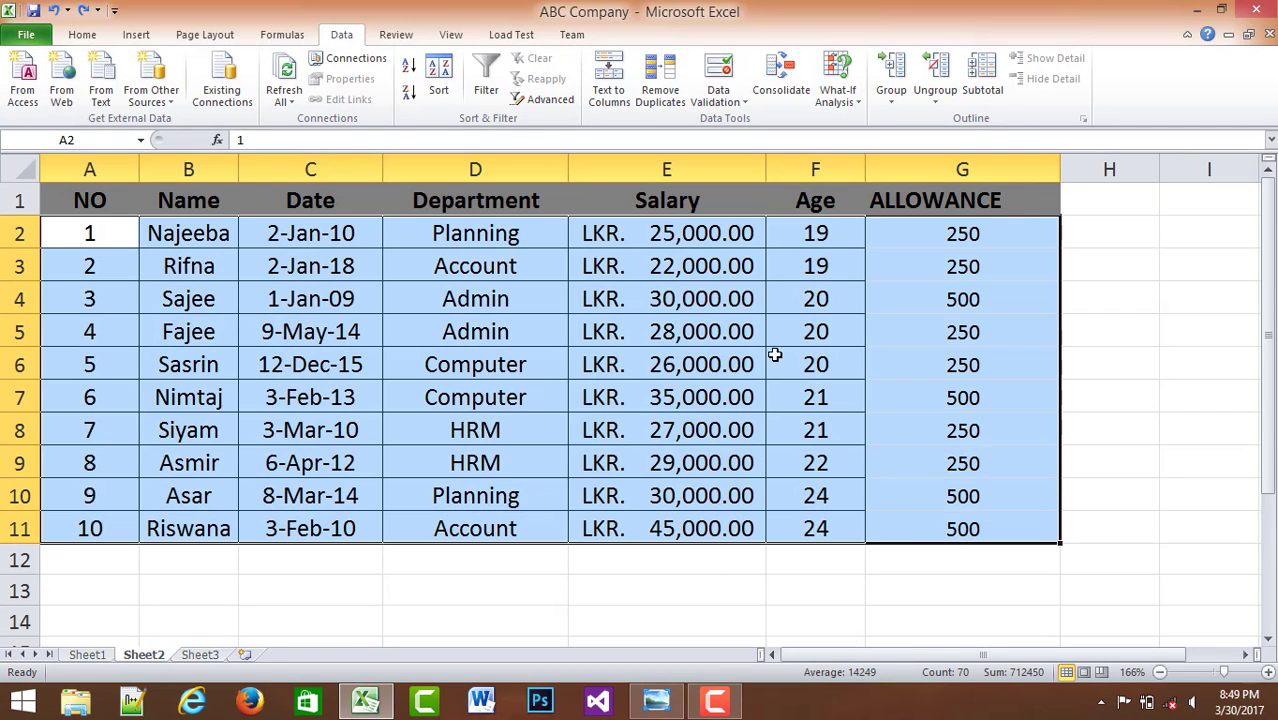
pyautogui.click(486, 90)
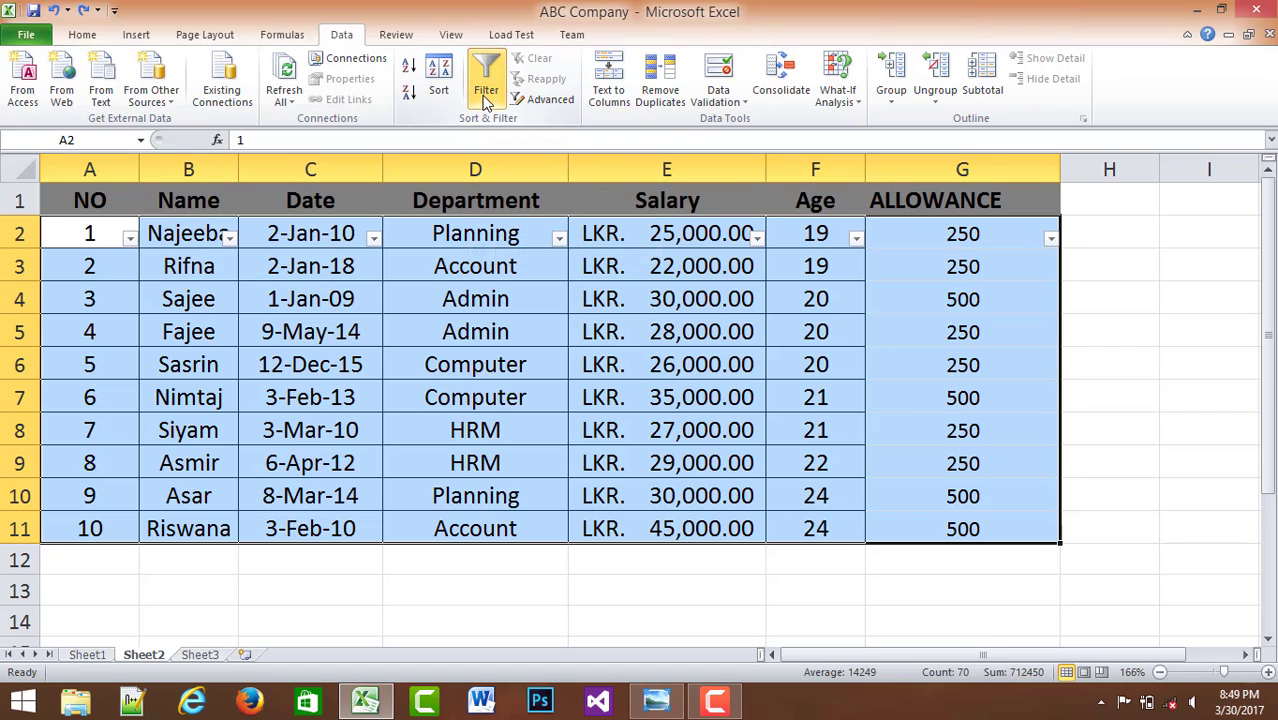
pyautogui.click(559, 238)
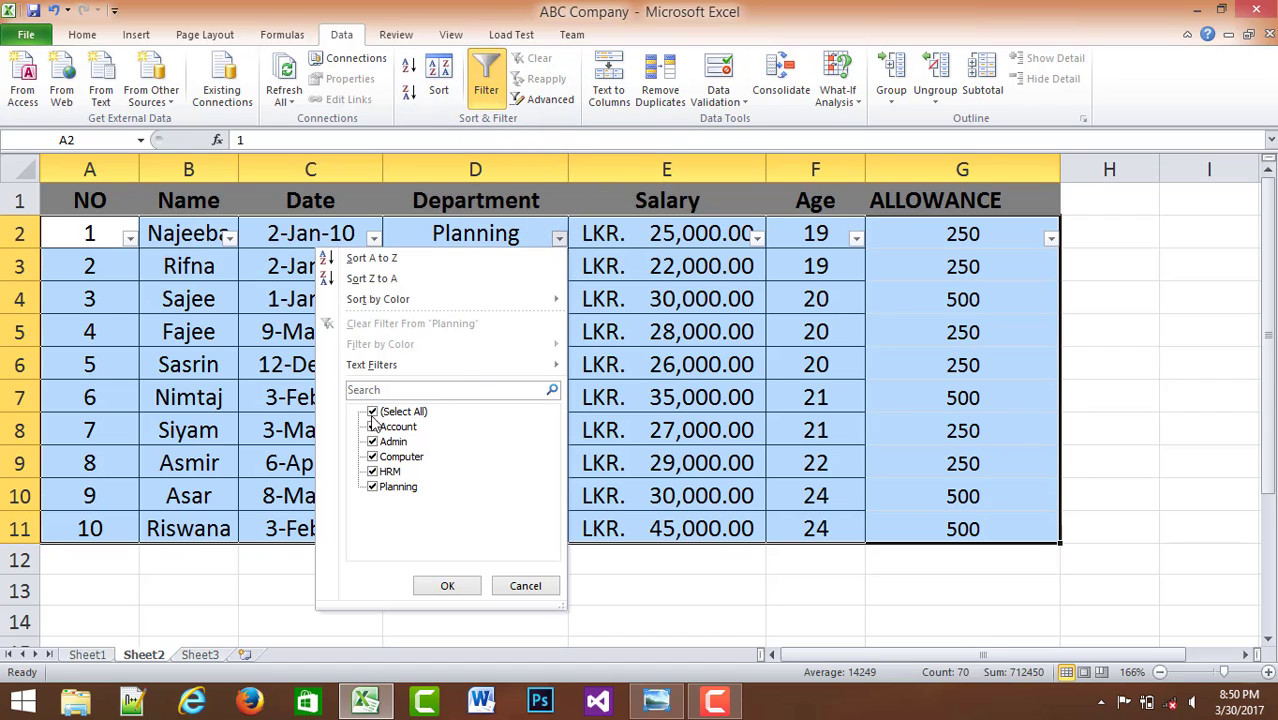
pyautogui.click(372, 412)
pyautogui.click(372, 427)
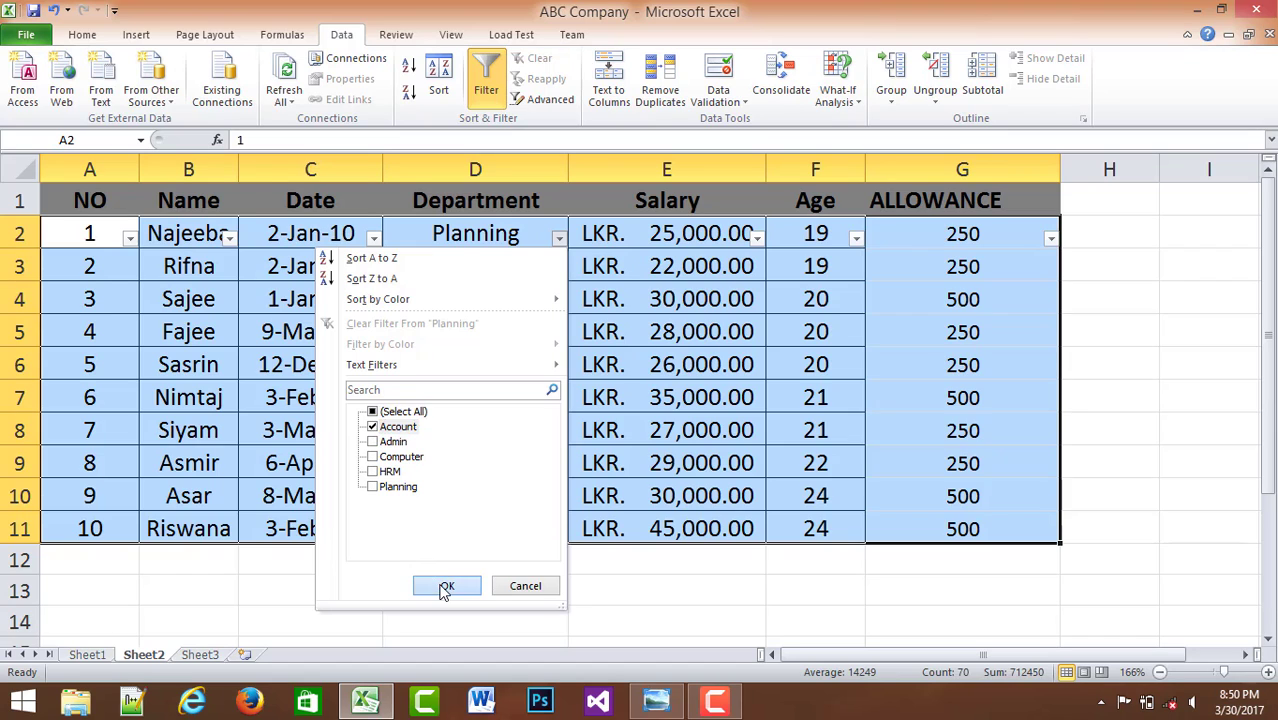
pyautogui.click(445, 587)
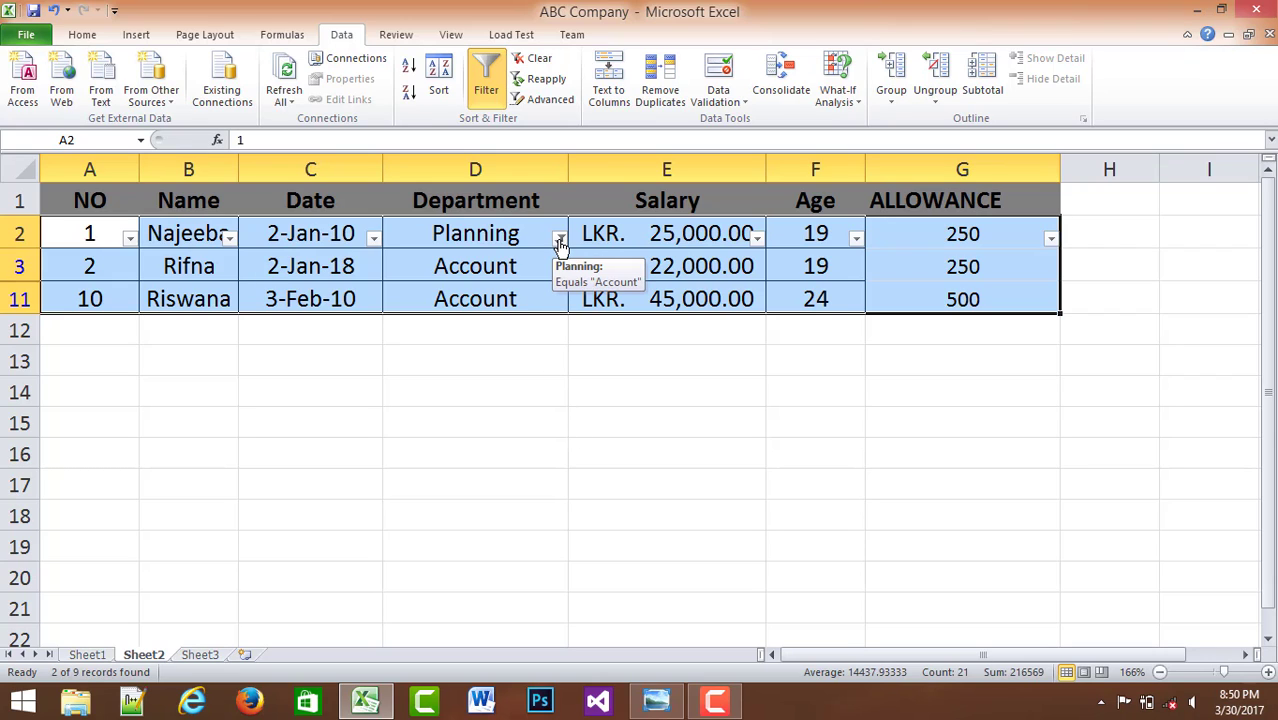
pyautogui.hotkey('ctrl', 'shift', 'l')
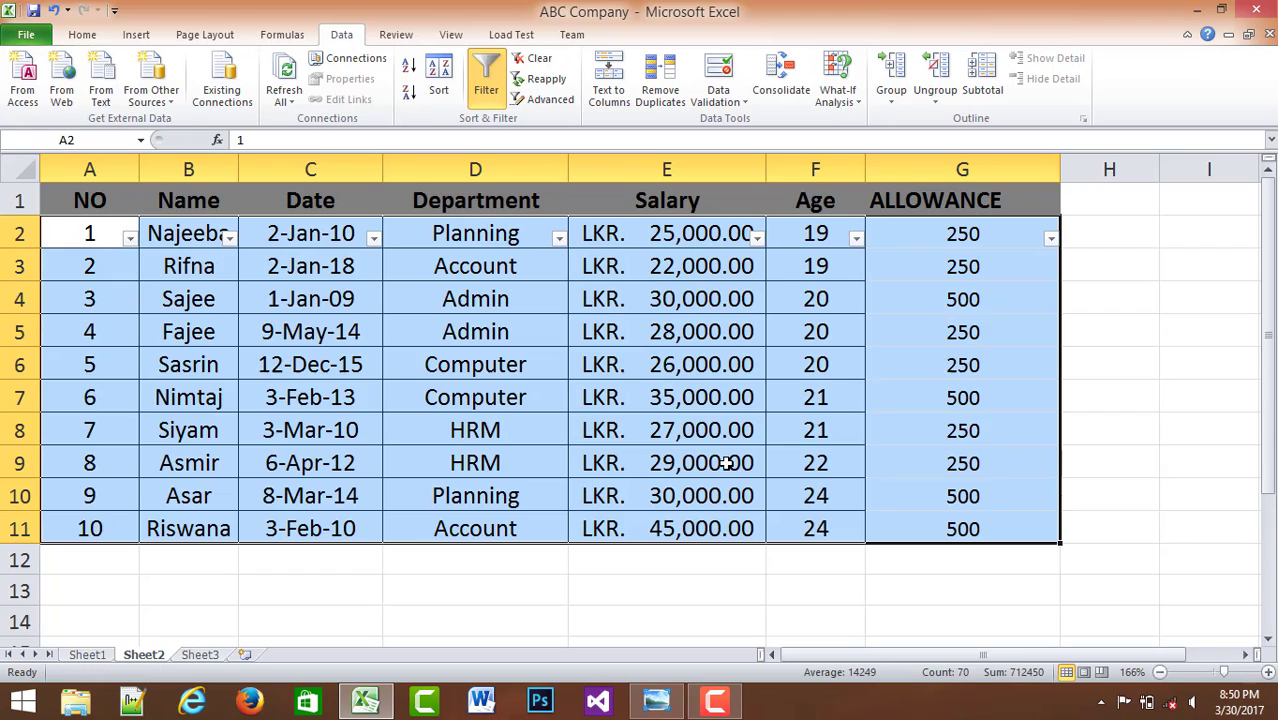
pyautogui.click(475, 195)
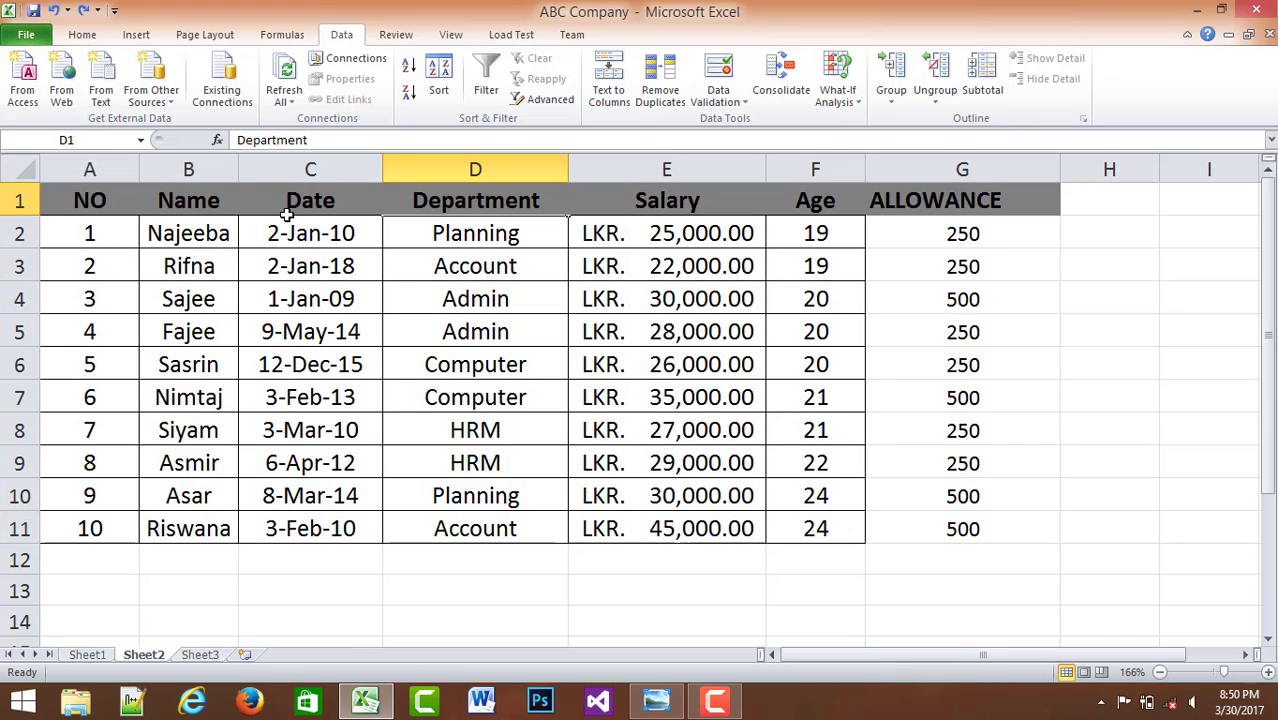
# - Turn on filtering for the whole table A1:G11, including its headings, and show only the Account department
pyautogui.moveTo(88, 200); pyautogui.dragTo(924, 525)
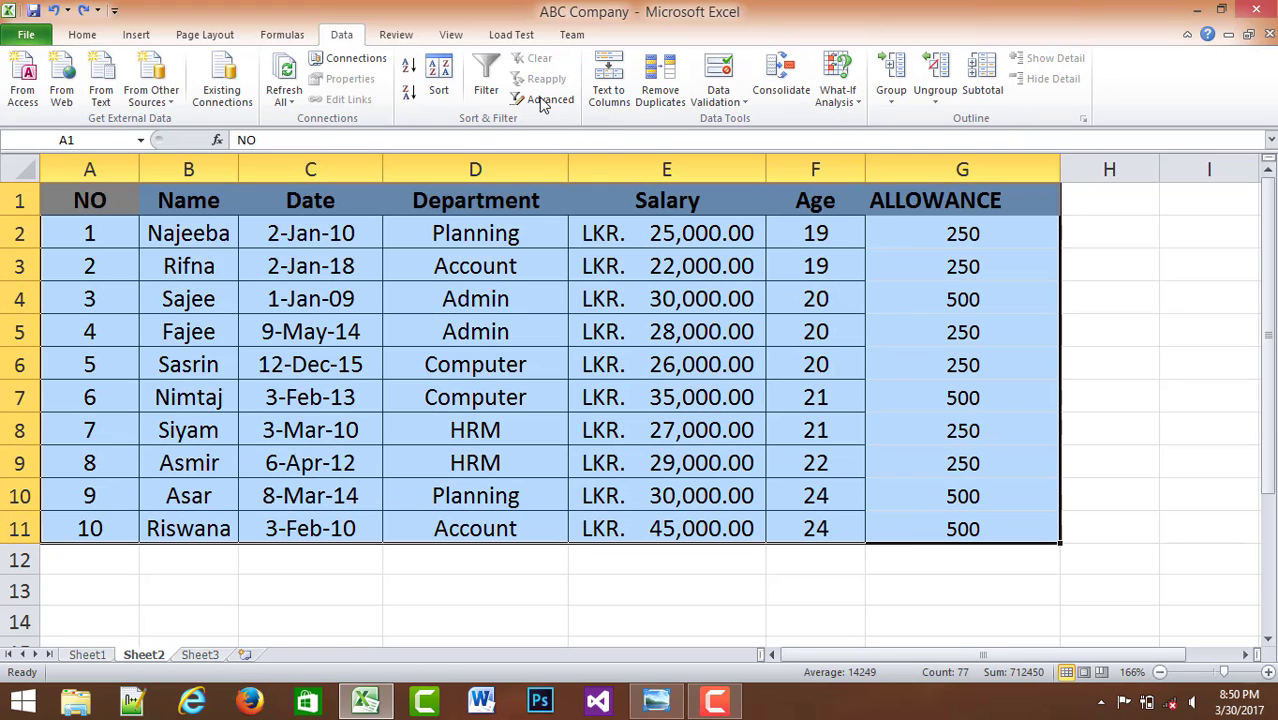
pyautogui.click(494, 90)
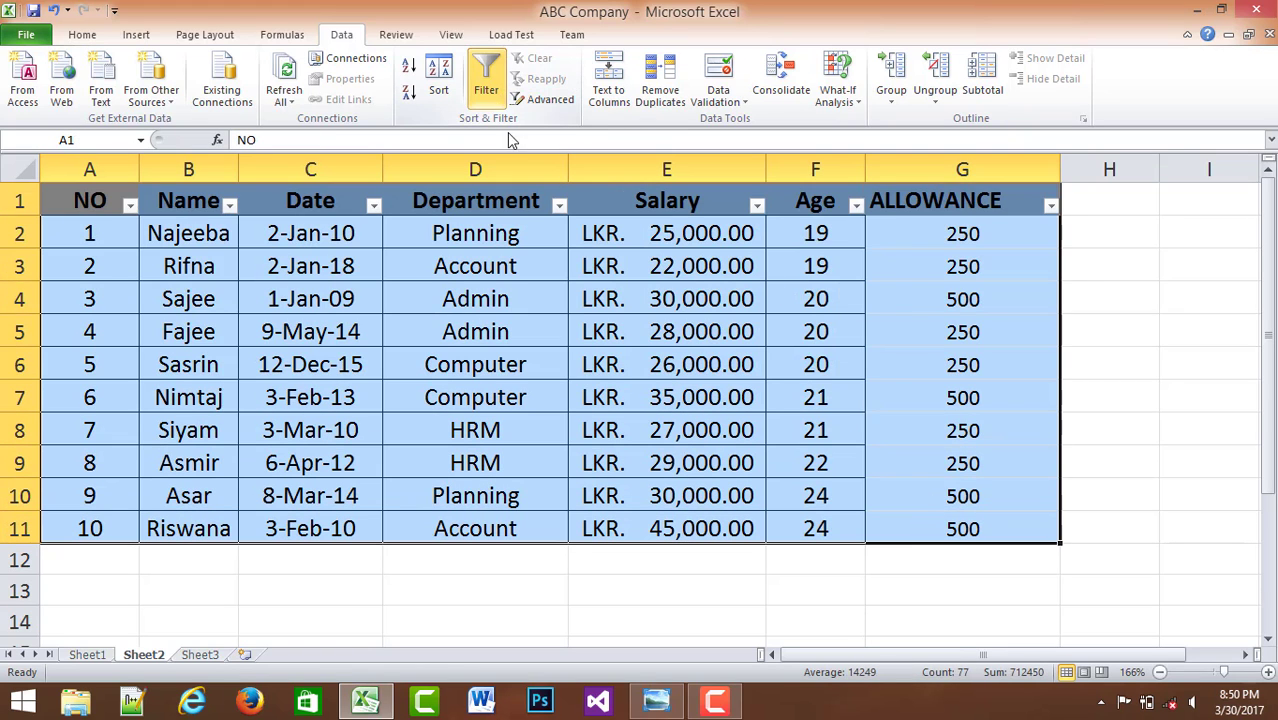
pyautogui.click(560, 205)
pyautogui.click(376, 380)
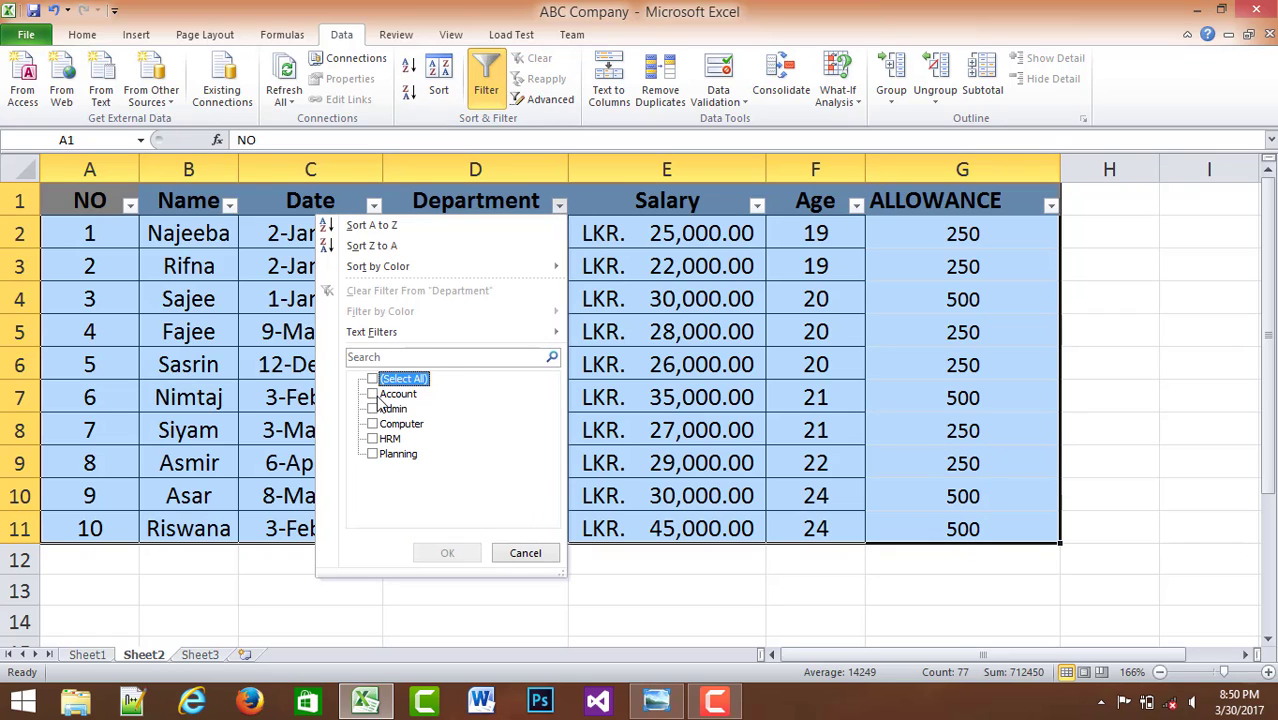
pyautogui.click(373, 394)
pyautogui.click(447, 552)
pyautogui.click(676, 360)
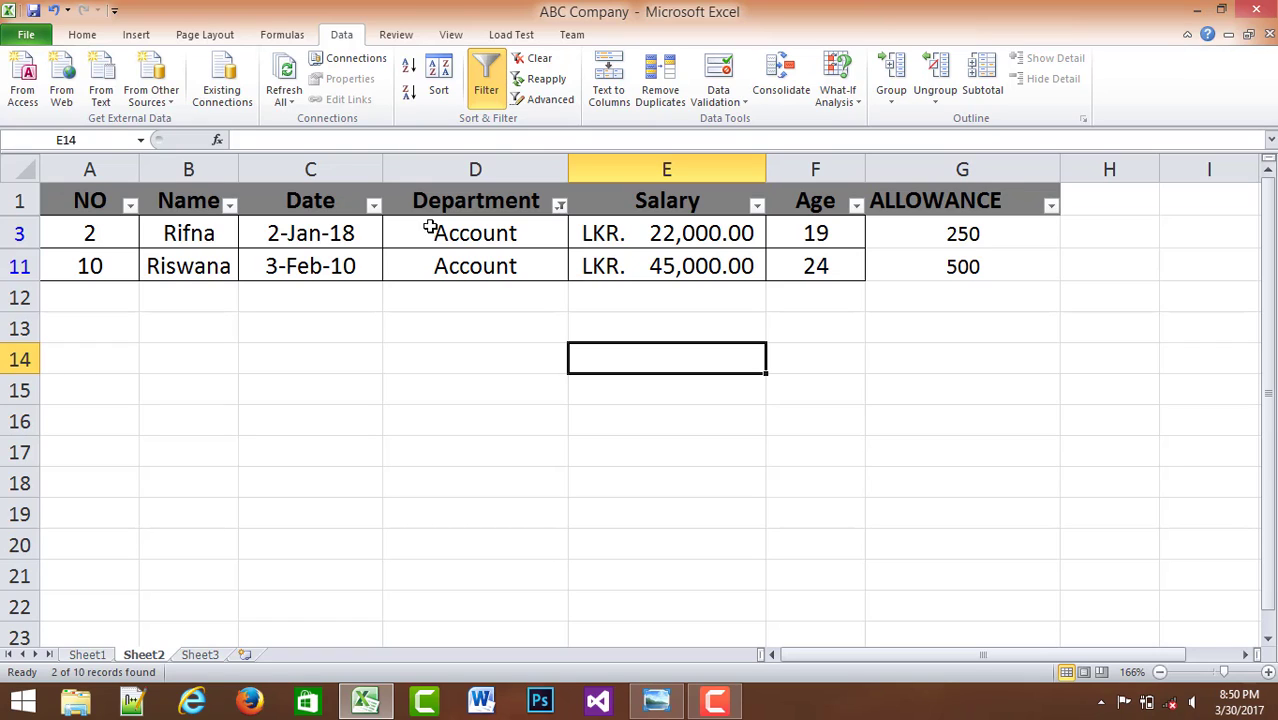
# - Review the filtered Account rows across columns A to G, and check the exam questions in Windows Photo Viewer before returning to Excel
pyautogui.moveTo(86, 205); pyautogui.dragTo(923, 258)
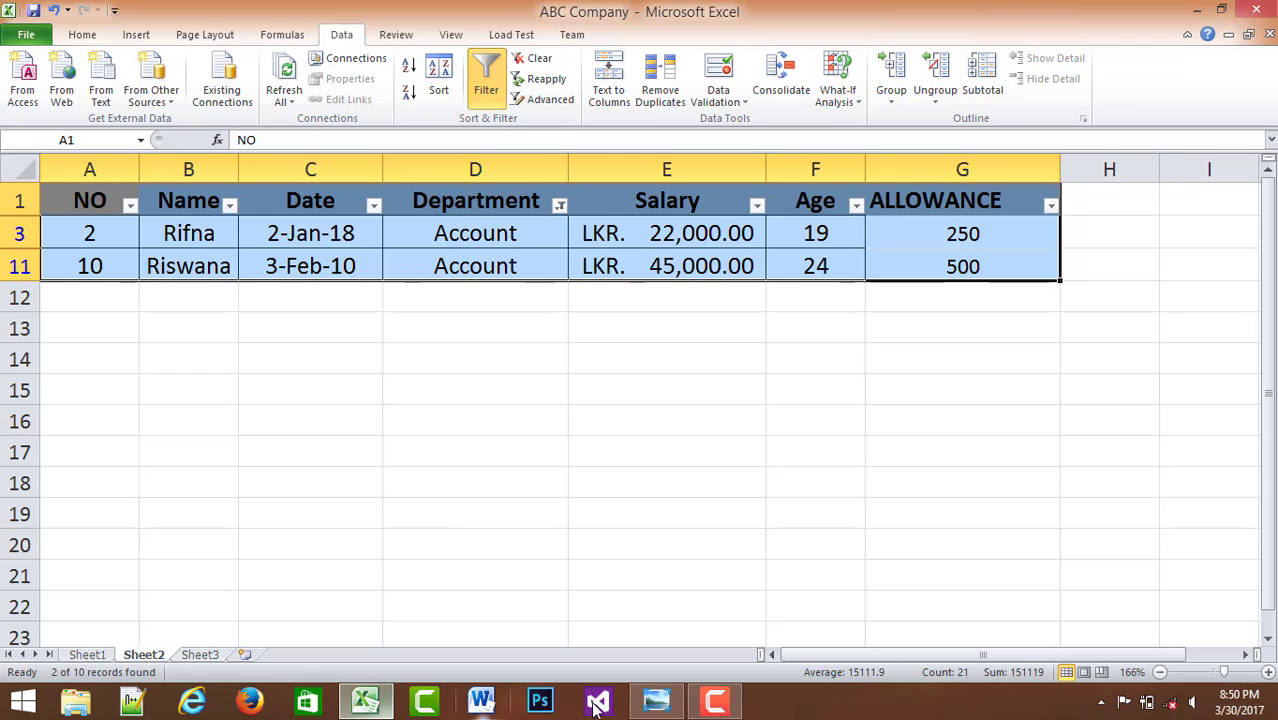
pyautogui.click(652, 705)
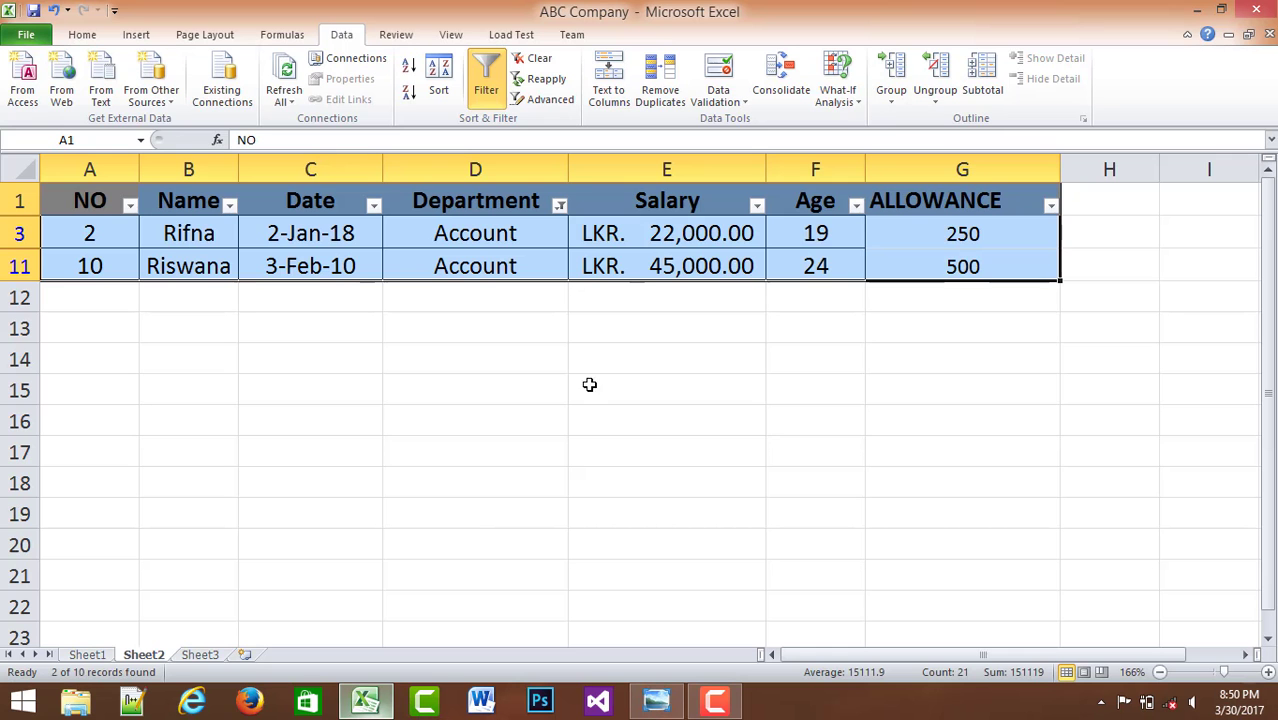
pyautogui.click(365, 702)
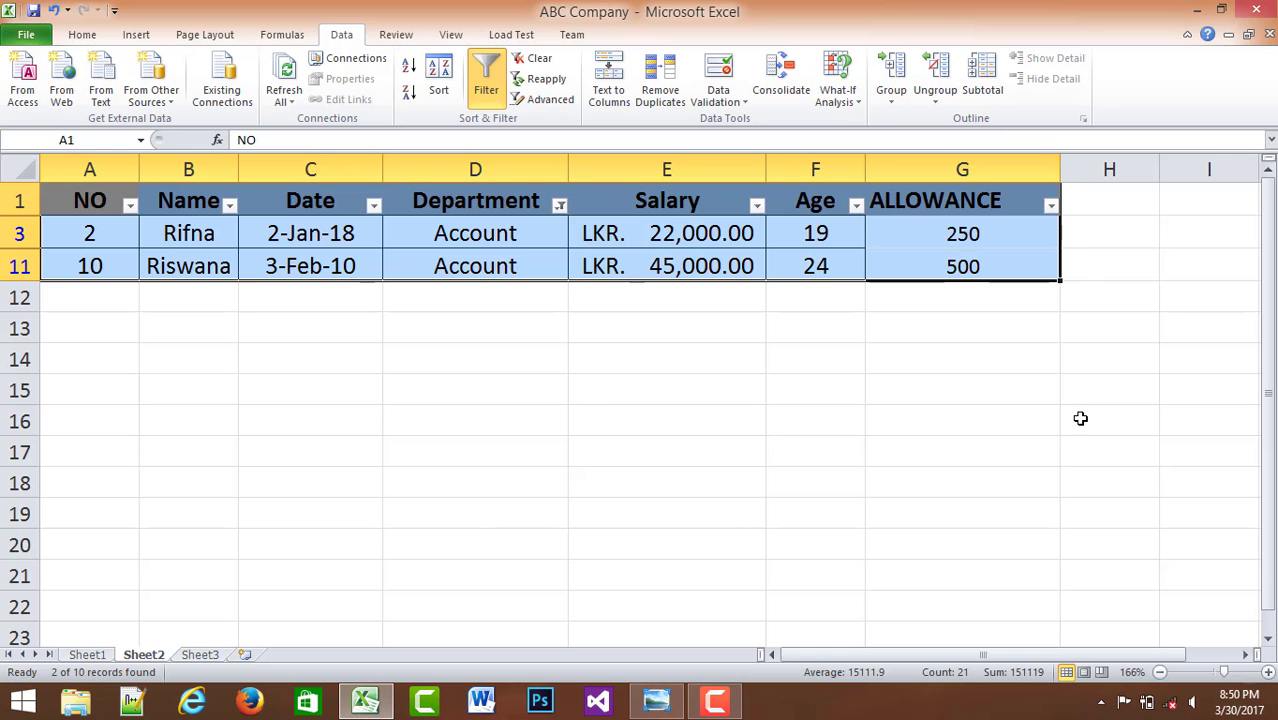
# - On Sheet1, narrow the ALLOWANCE column G and widen the empty column H beside it
pyautogui.click(87, 654)
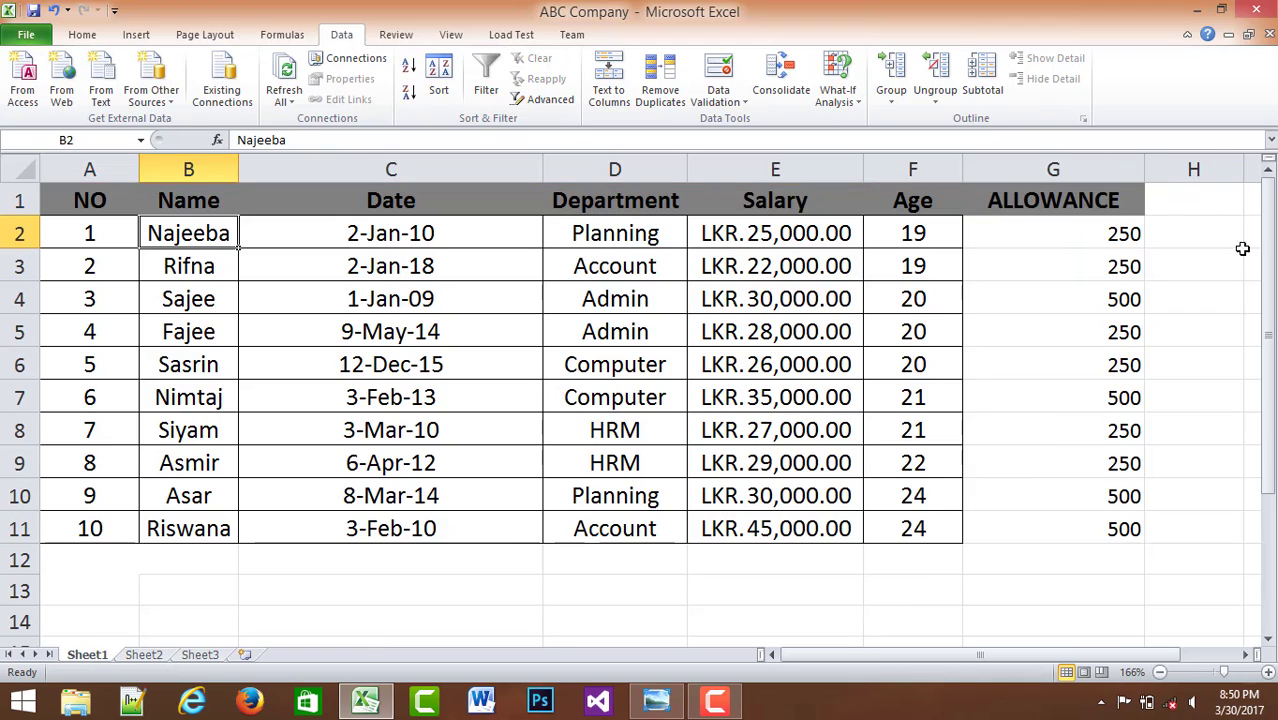
pyautogui.moveTo(1144, 170); pyautogui.dragTo(1059, 171)
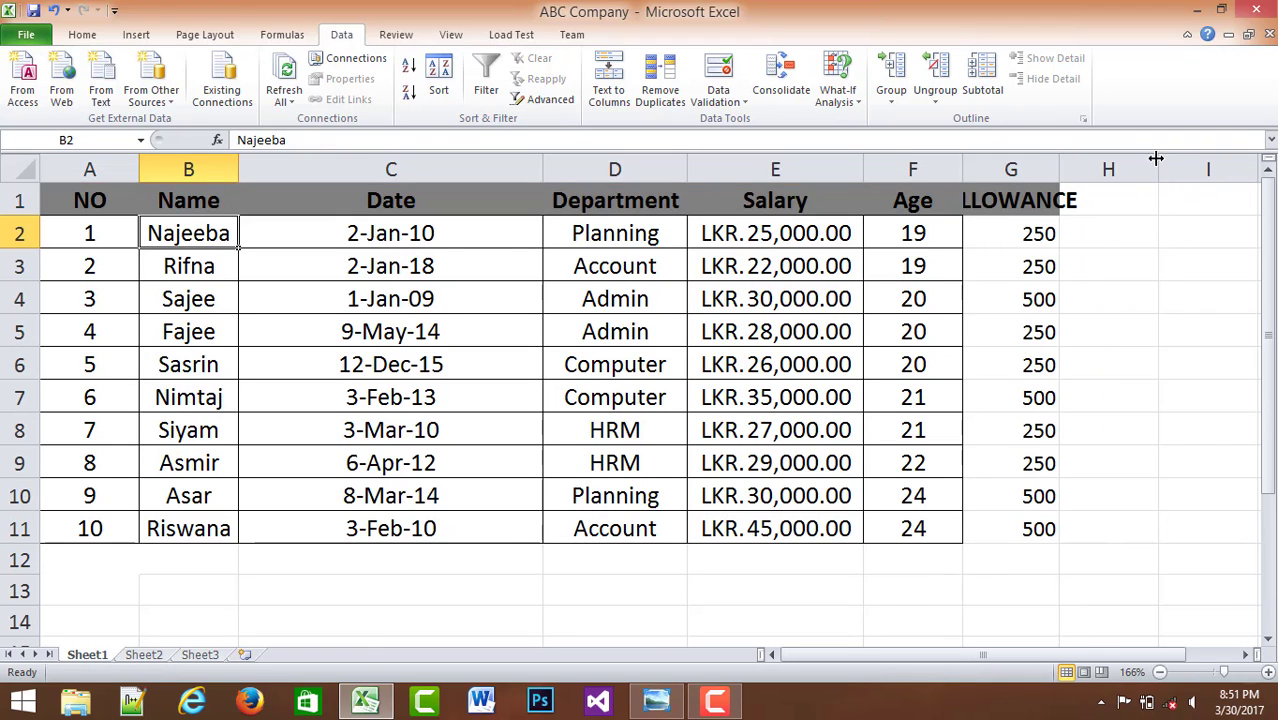
pyautogui.moveTo(1155, 158); pyautogui.dragTo(1255, 177)
pyautogui.click(1135, 200)
pyautogui.moveTo(1062, 174)
pyautogui.mouseDown()
pyautogui.moveTo(1096, 175)
pyautogui.moveTo(1082, 174)
pyautogui.mouseUp()
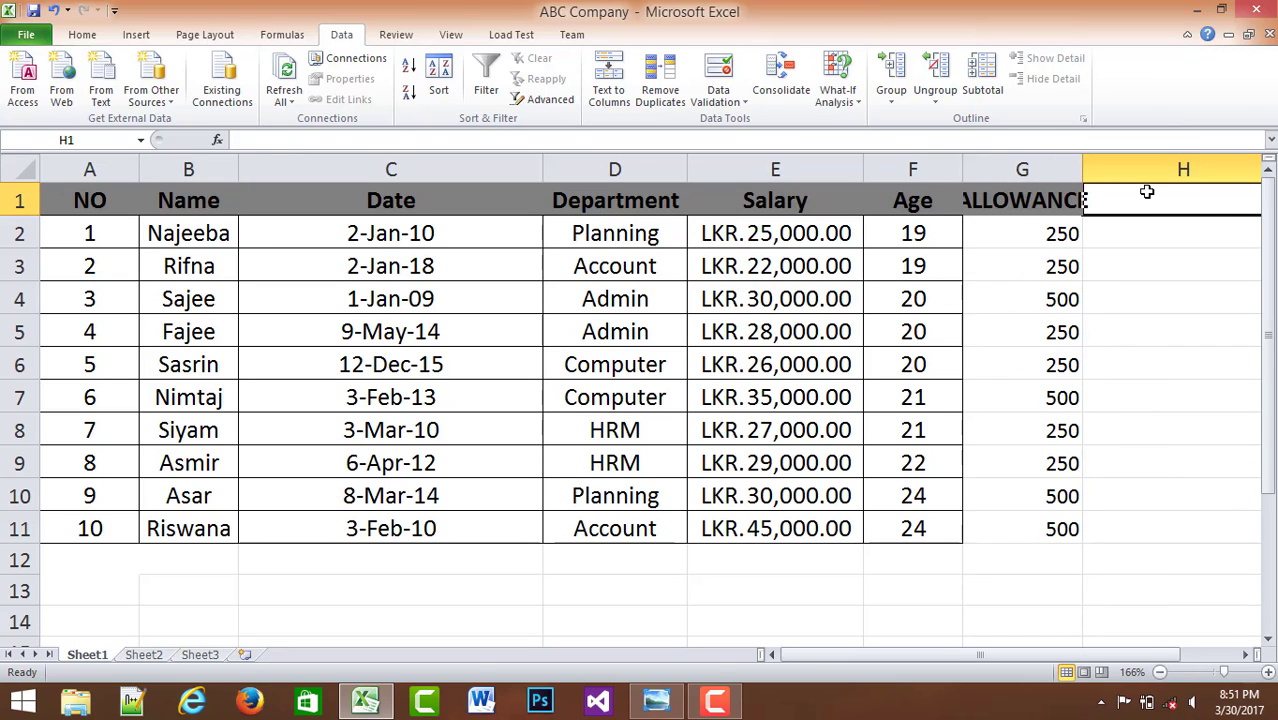
# - Enter the heading GROSS SALARY in H1 on Sheet1, and widen column G to fit the ALLOWANCE heading
pyautogui.write('GRO')
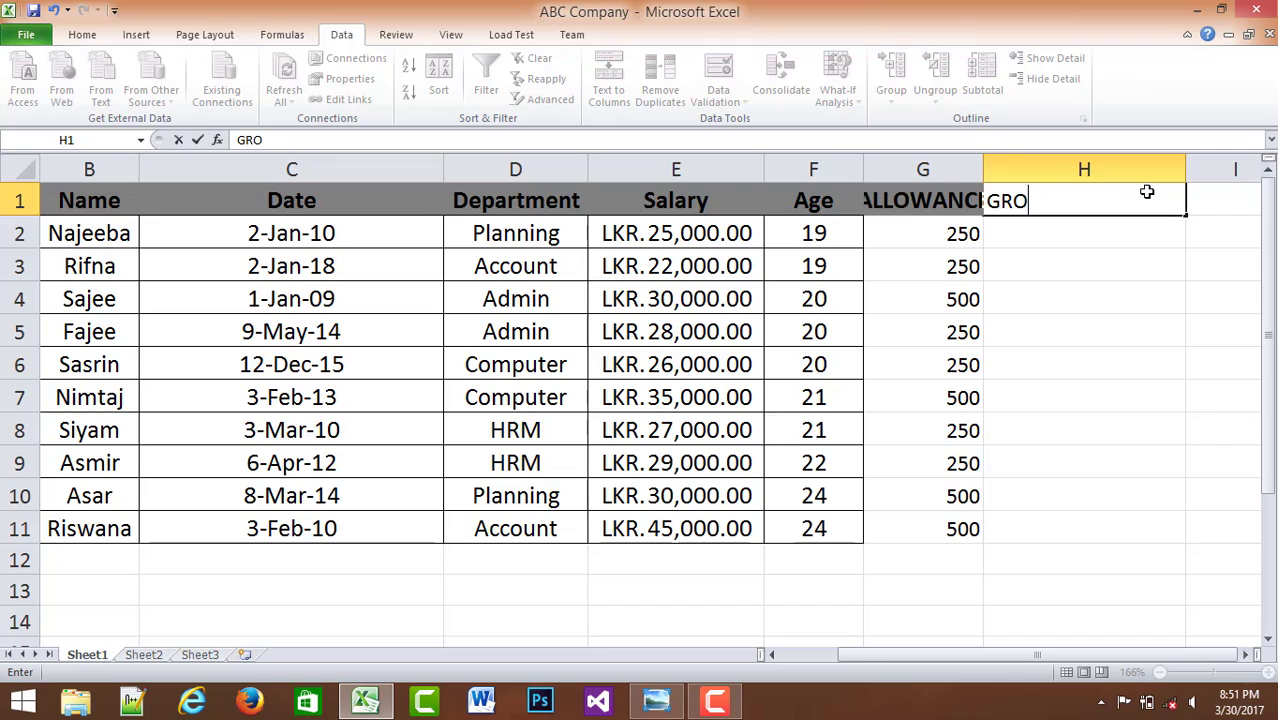
pyautogui.write('SS SALARY')
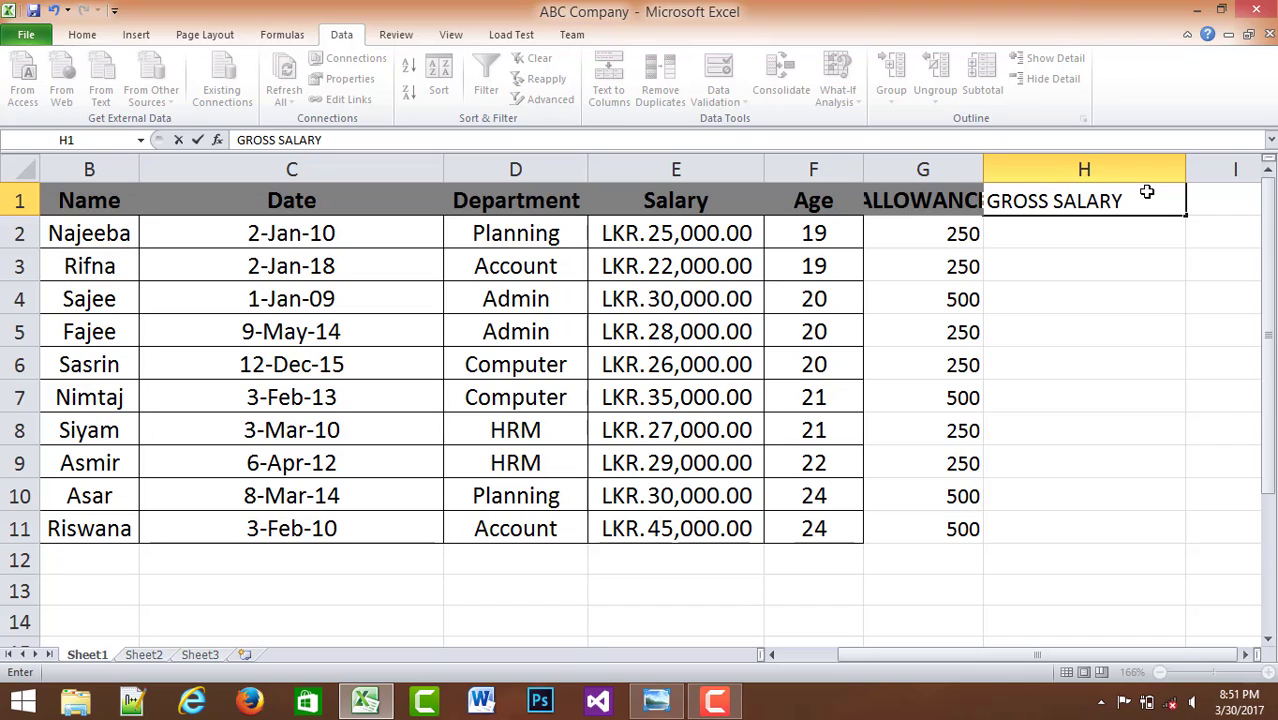
pyautogui.click(1084, 290)
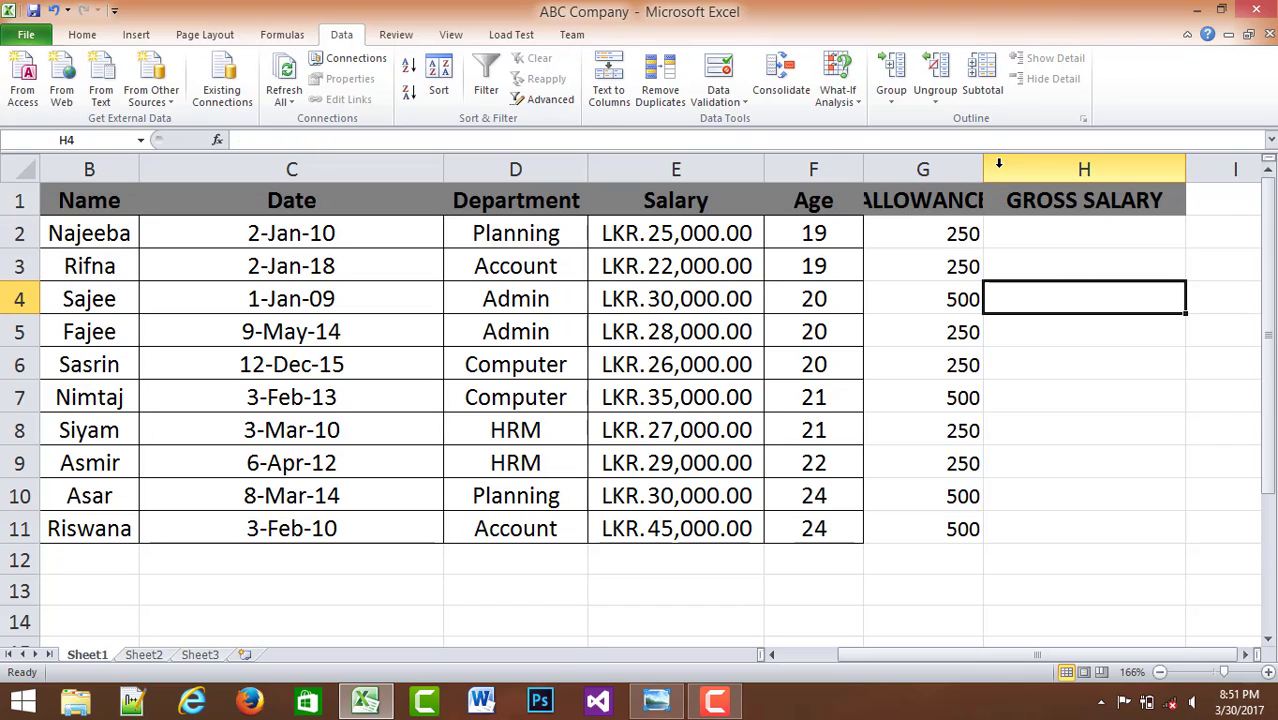
pyautogui.moveTo(983, 170); pyautogui.dragTo(1000, 175)
# - Calculate the gross salary in H2 with the formula =E2+G2, and fill it down to H11
pyautogui.click(1052, 240)
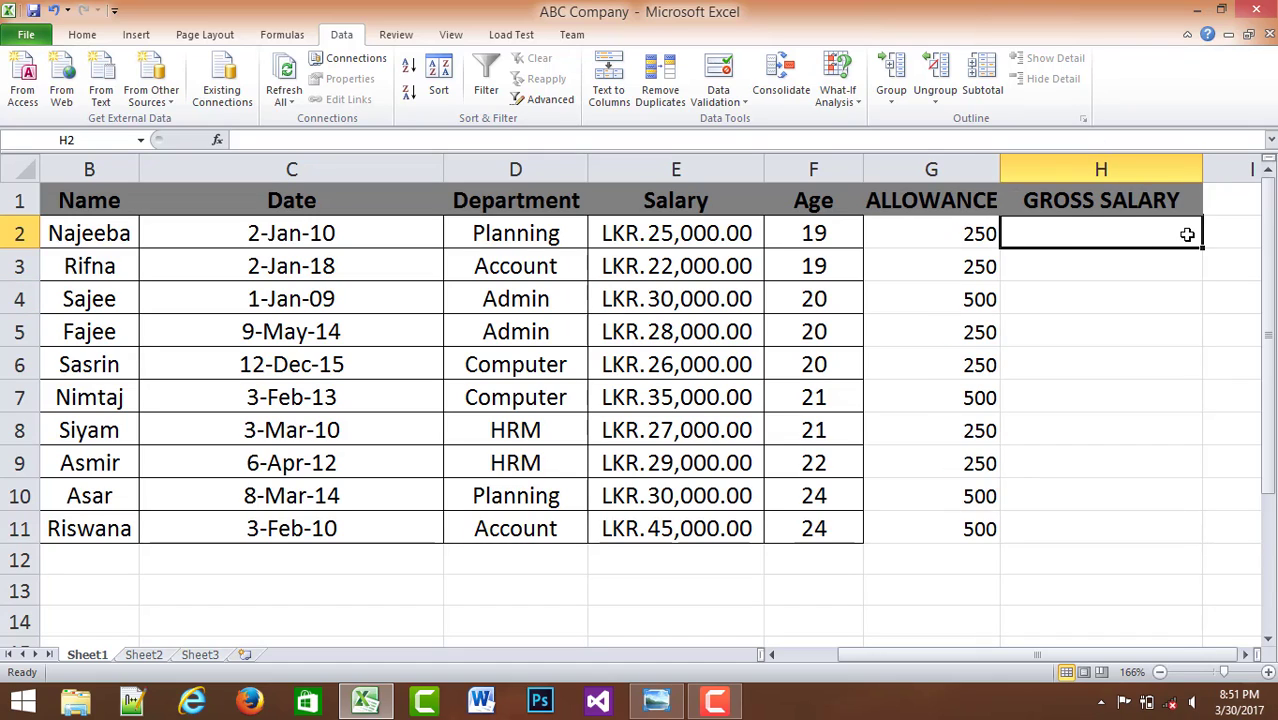
pyautogui.write('=')
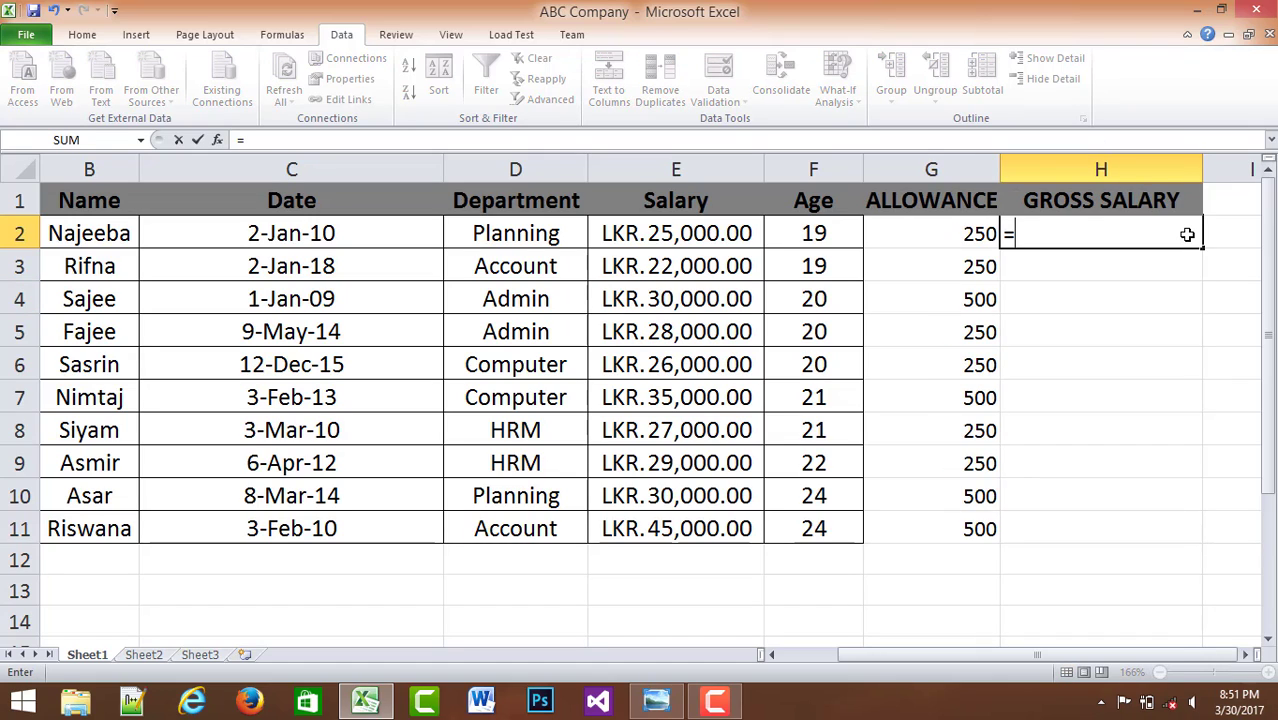
pyautogui.click(704, 232)
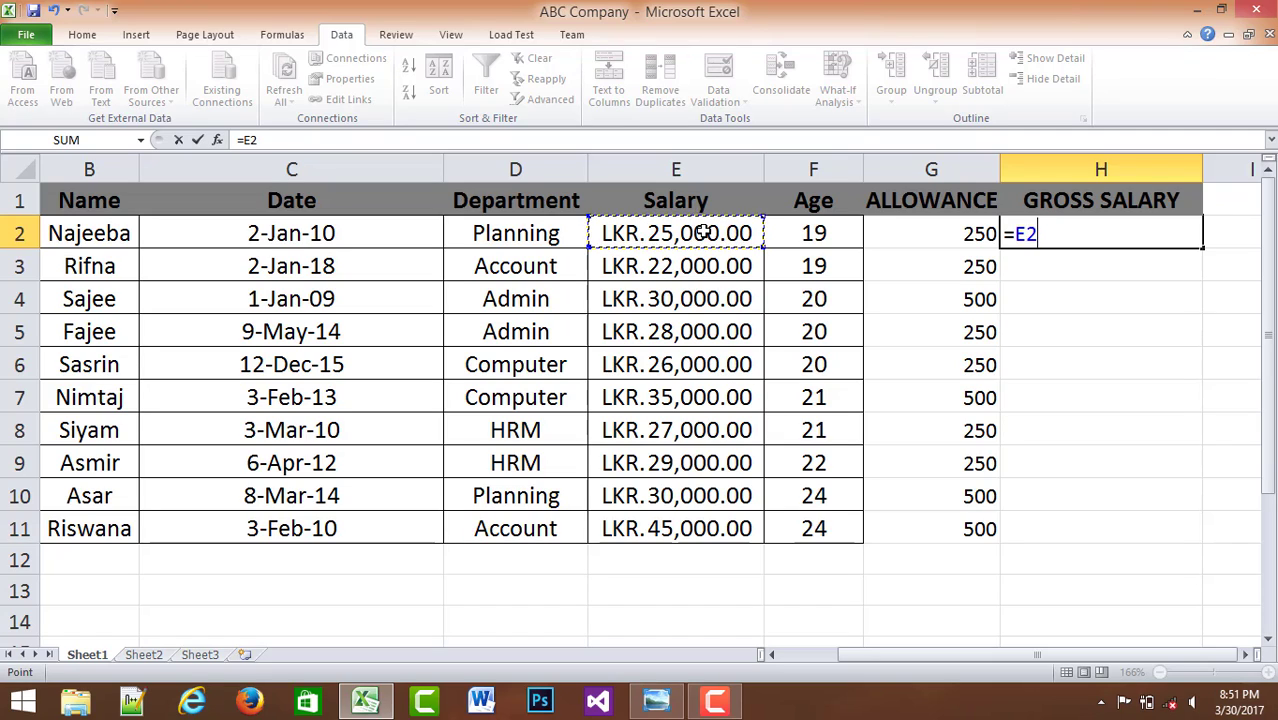
pyautogui.write('+')
pyautogui.click(950, 240)
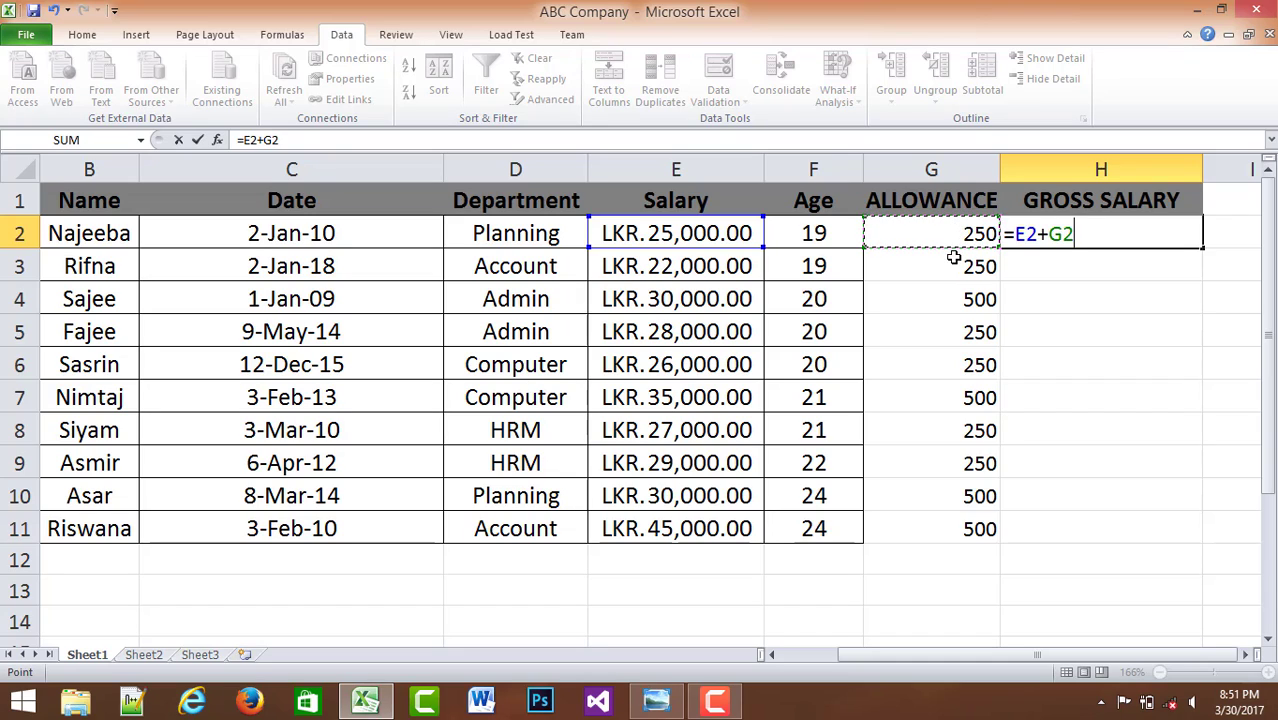
pyautogui.press('Return')
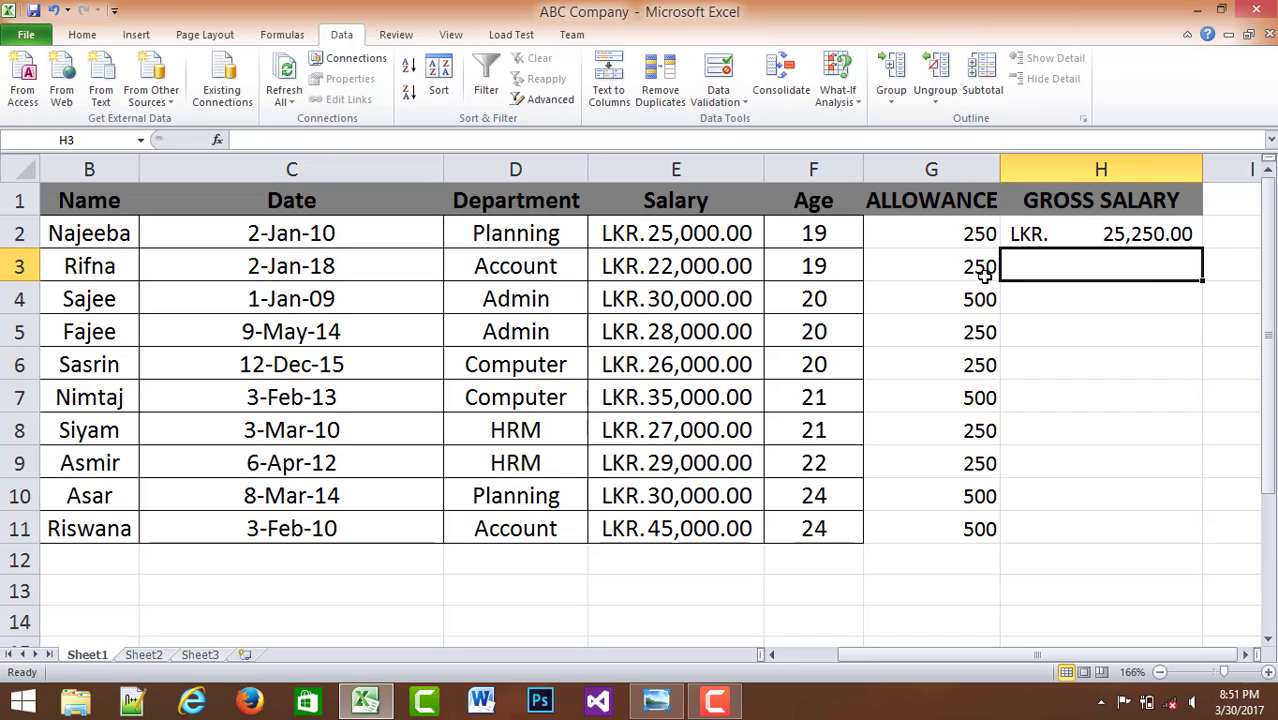
pyautogui.click(1141, 239)
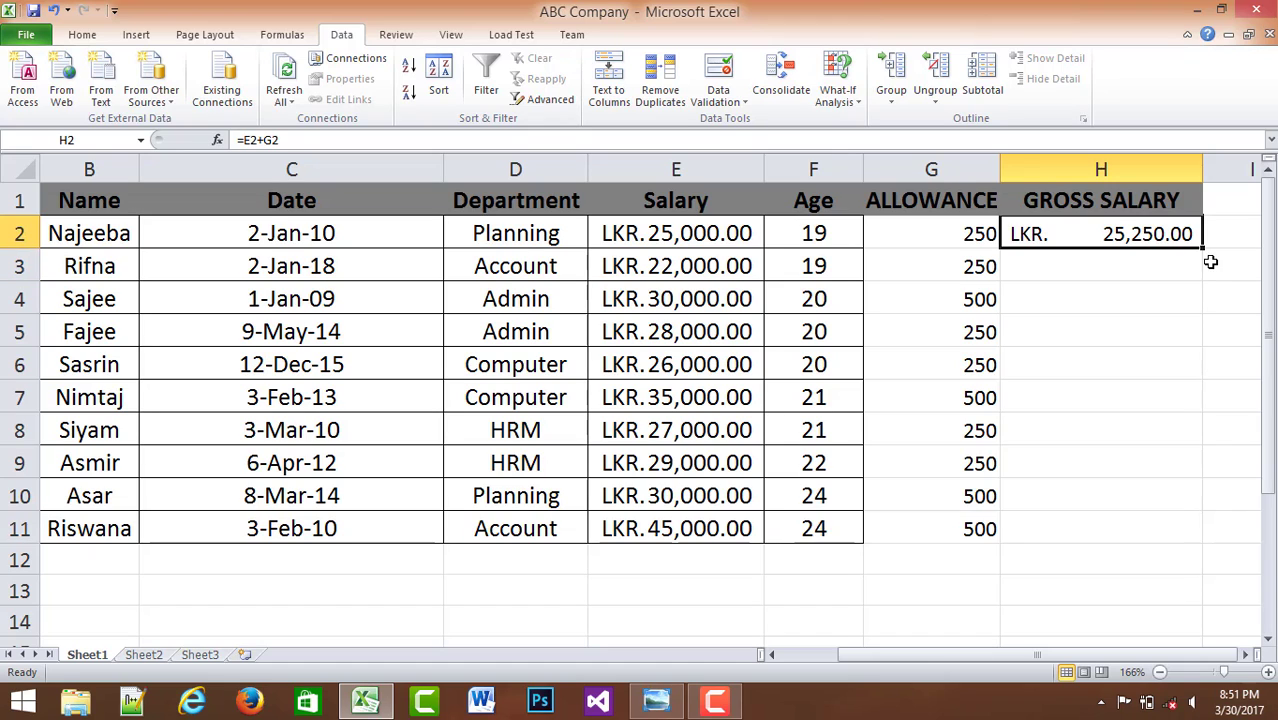
pyautogui.moveTo(1203, 247); pyautogui.dragTo(1173, 554)
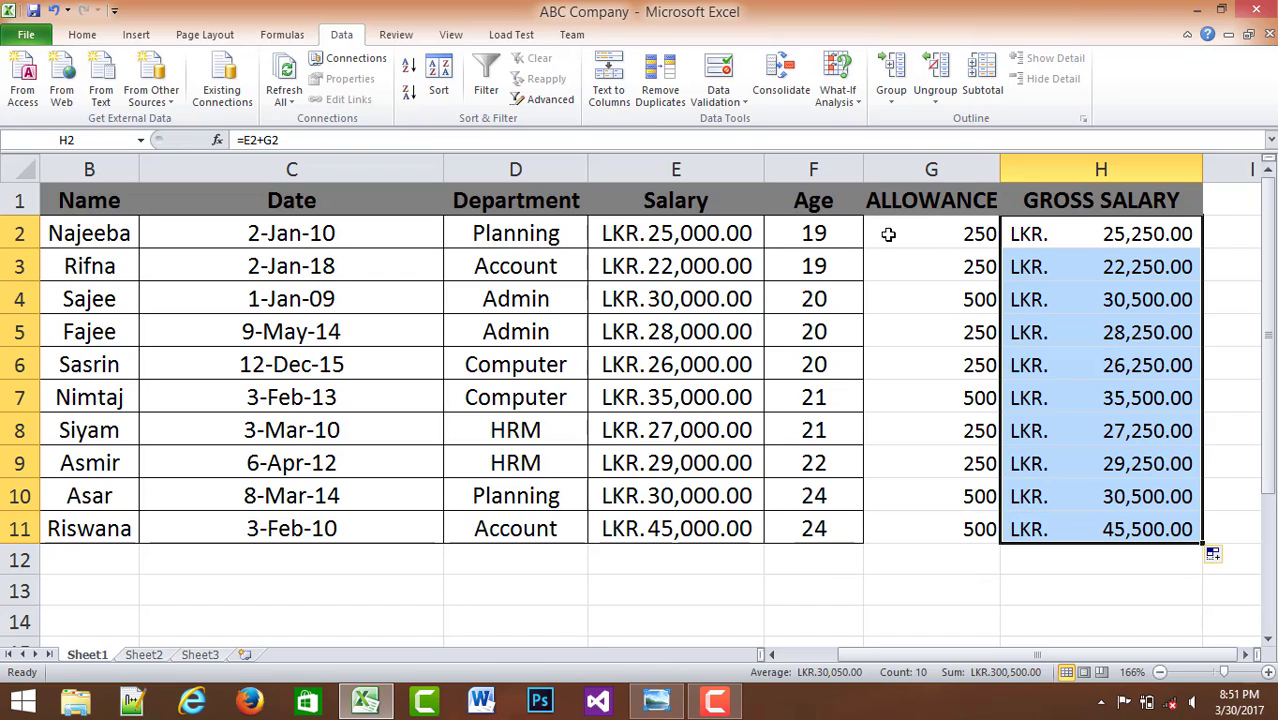
pyautogui.click(680, 232)
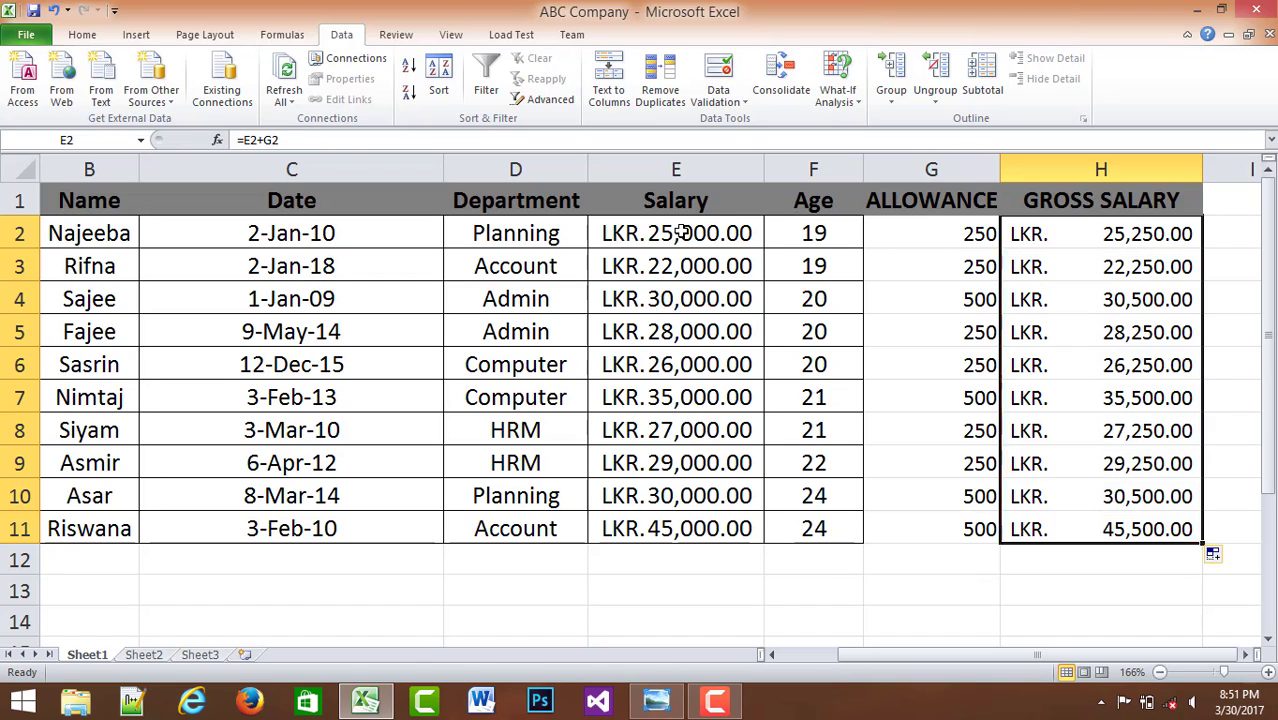
pyautogui.doubleClick(1140, 430)
pyautogui.click(965, 582)
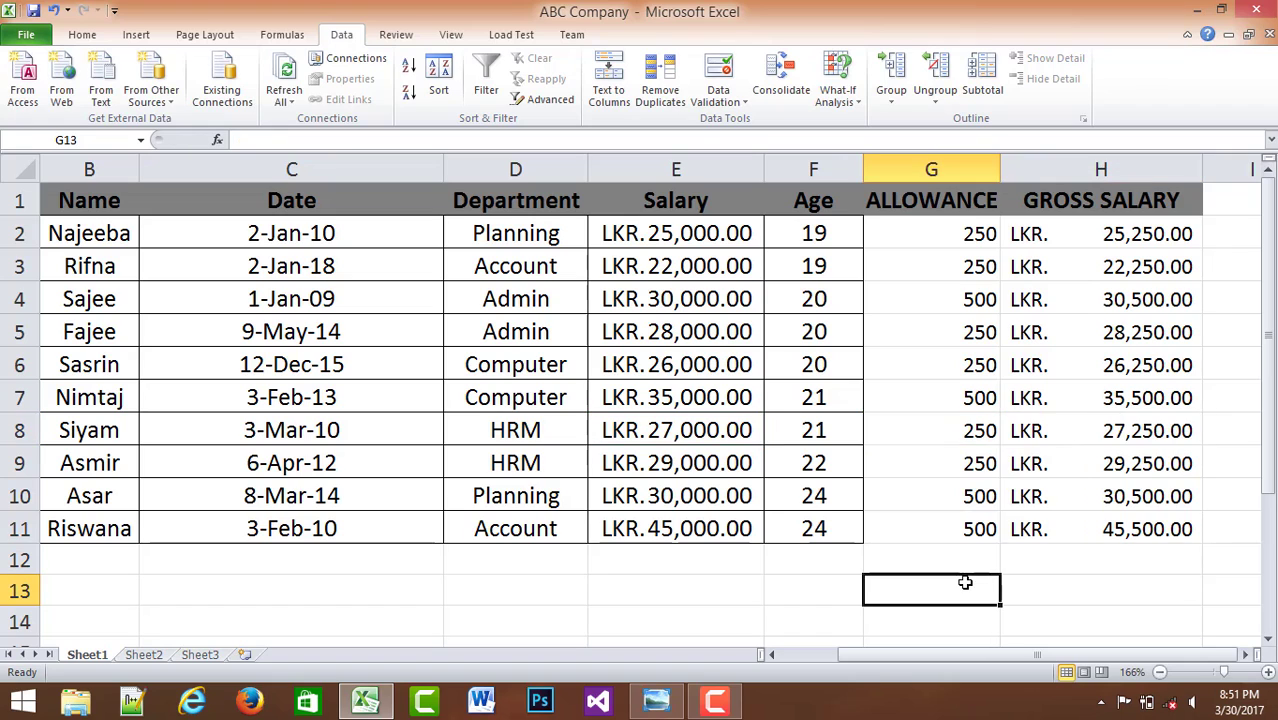
# - Check the remaining exam questions in Windows Photo Viewer, and return to Excel to apply all borders to F1:H11
pyautogui.click(656, 700)
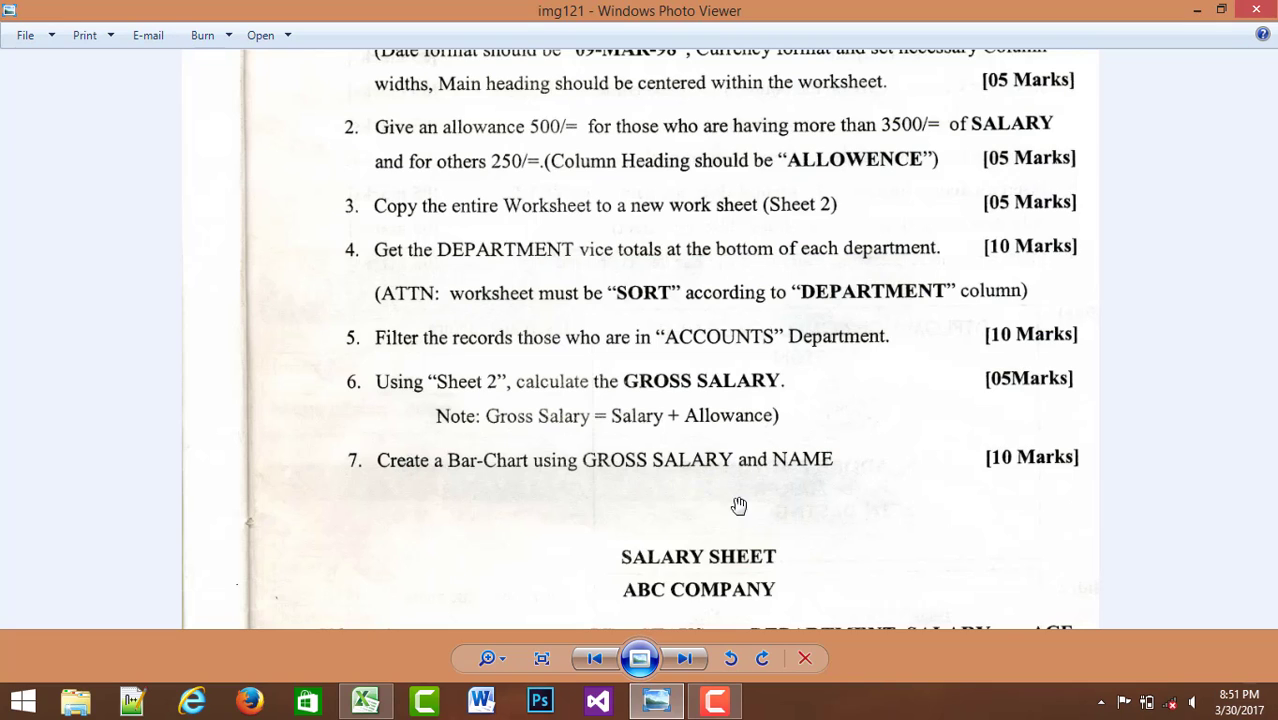
pyautogui.moveTo(742, 523); pyautogui.dragTo(747, 479)
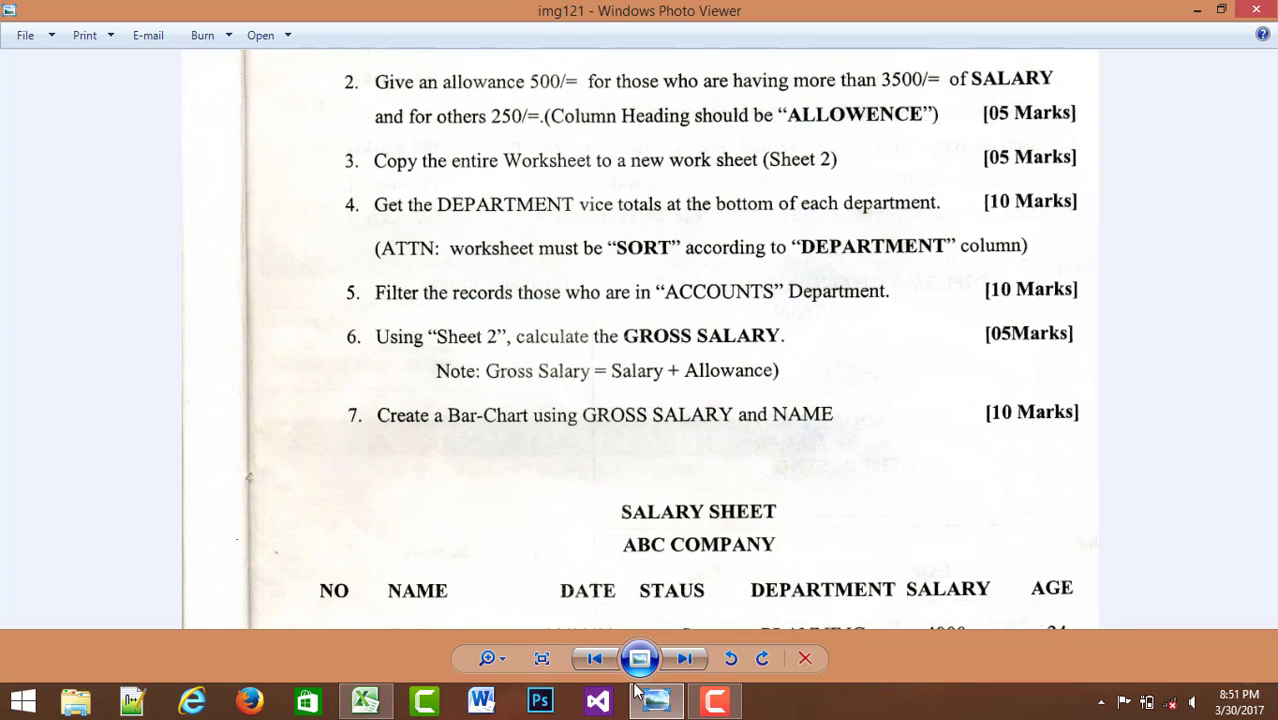
pyautogui.click(365, 700)
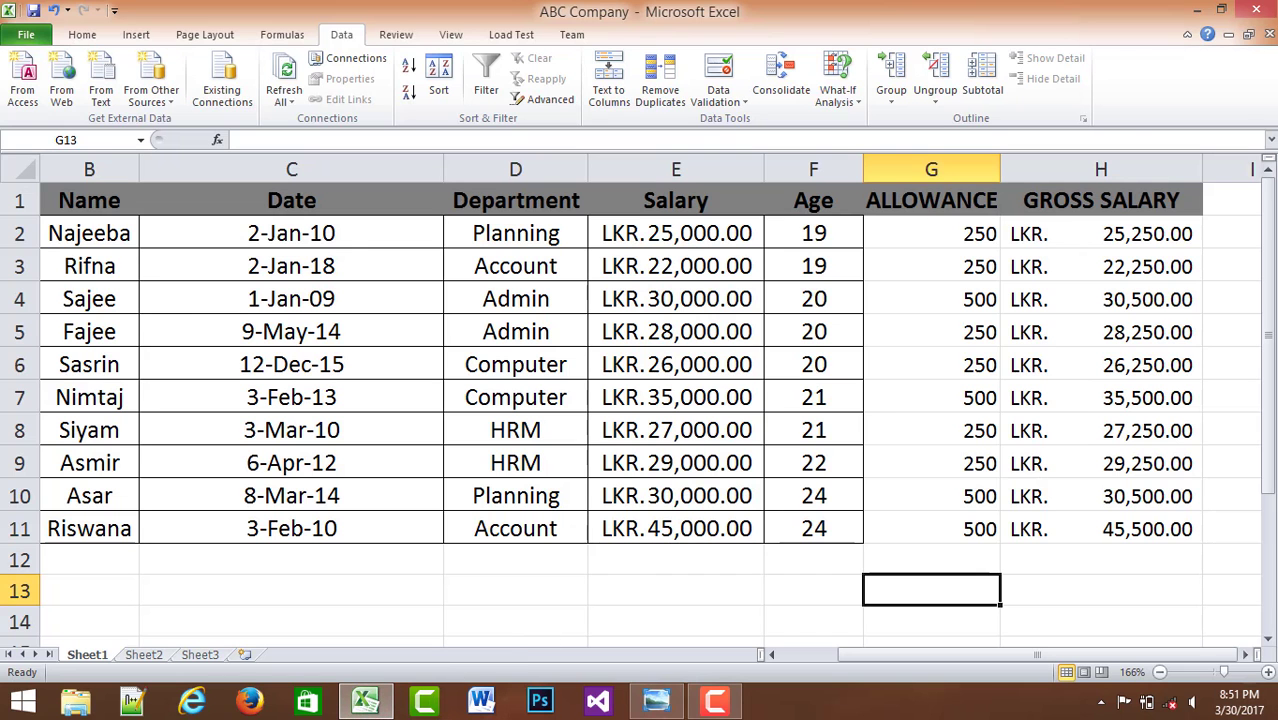
pyautogui.moveTo(793, 200); pyautogui.dragTo(1107, 528)
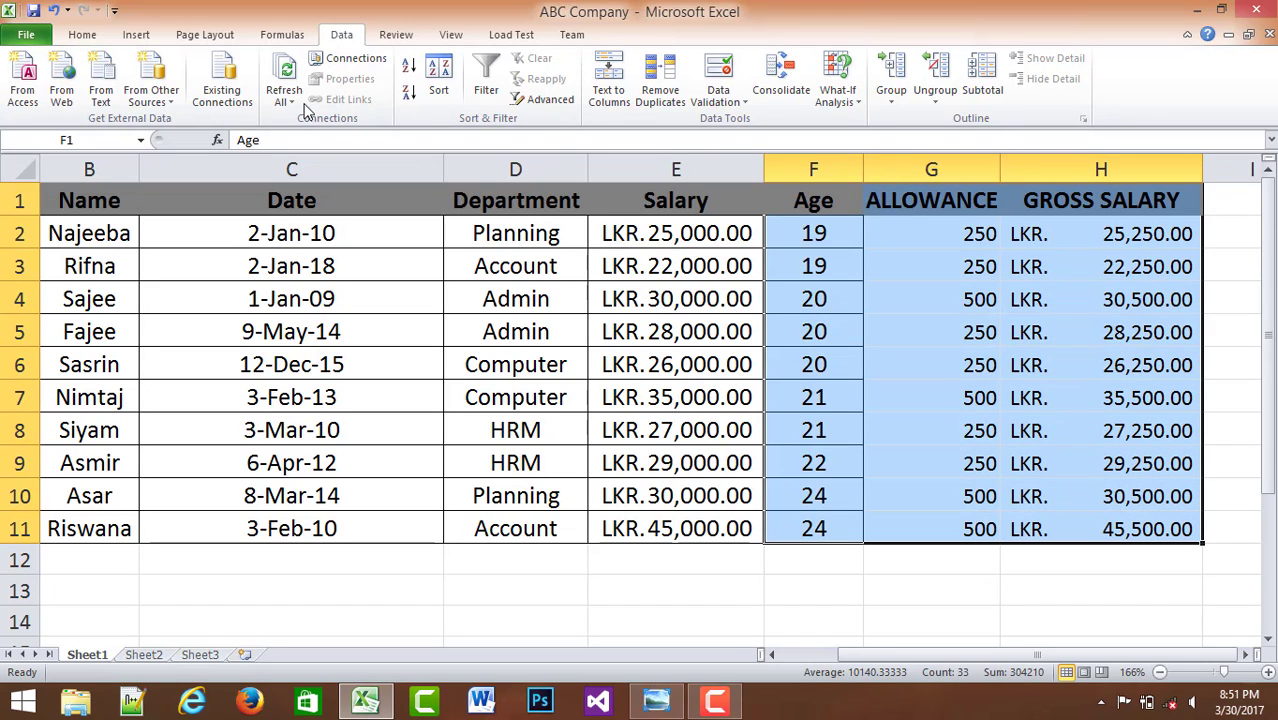
pyautogui.click(85, 35)
pyautogui.click(256, 93)
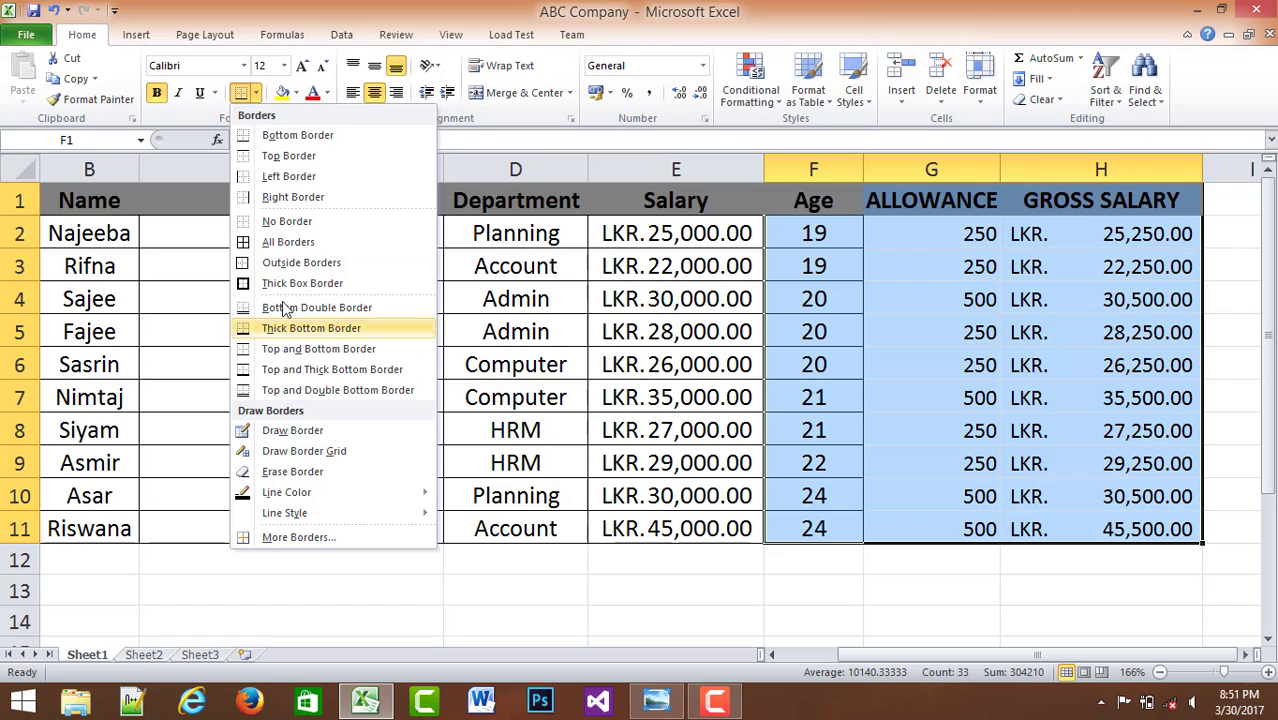
pyautogui.click(287, 242)
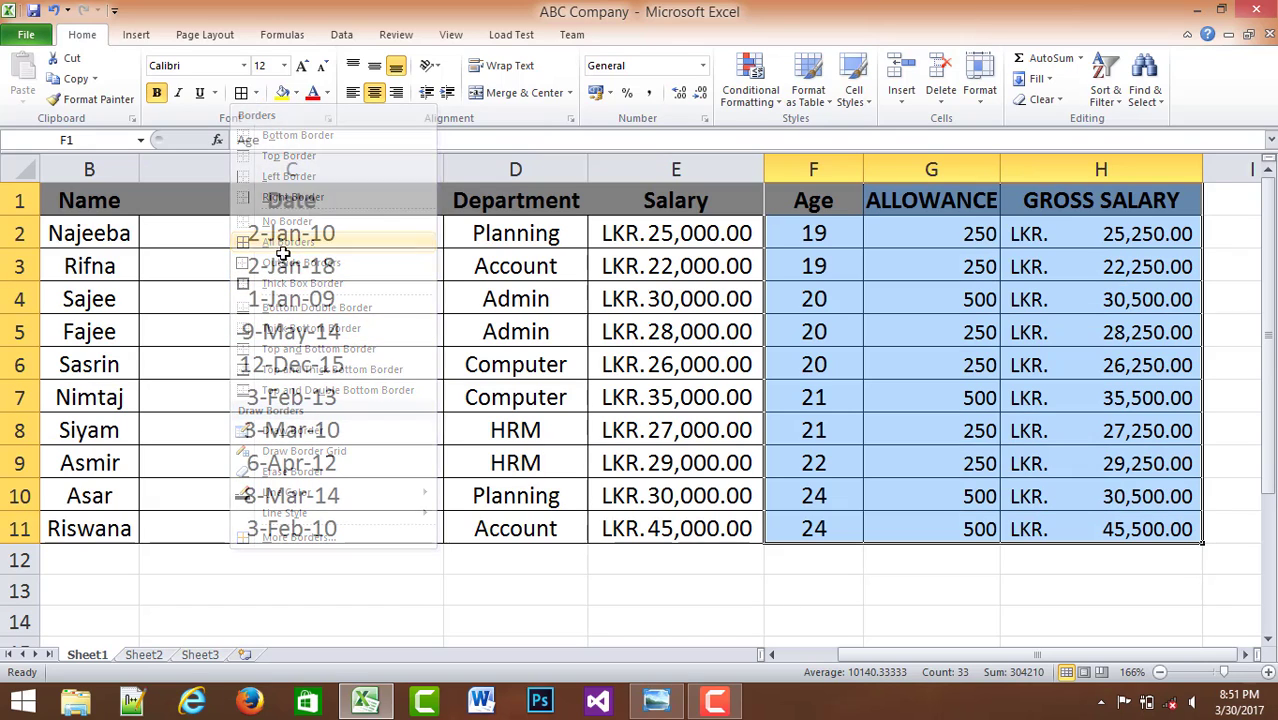
pyautogui.click(932, 552)
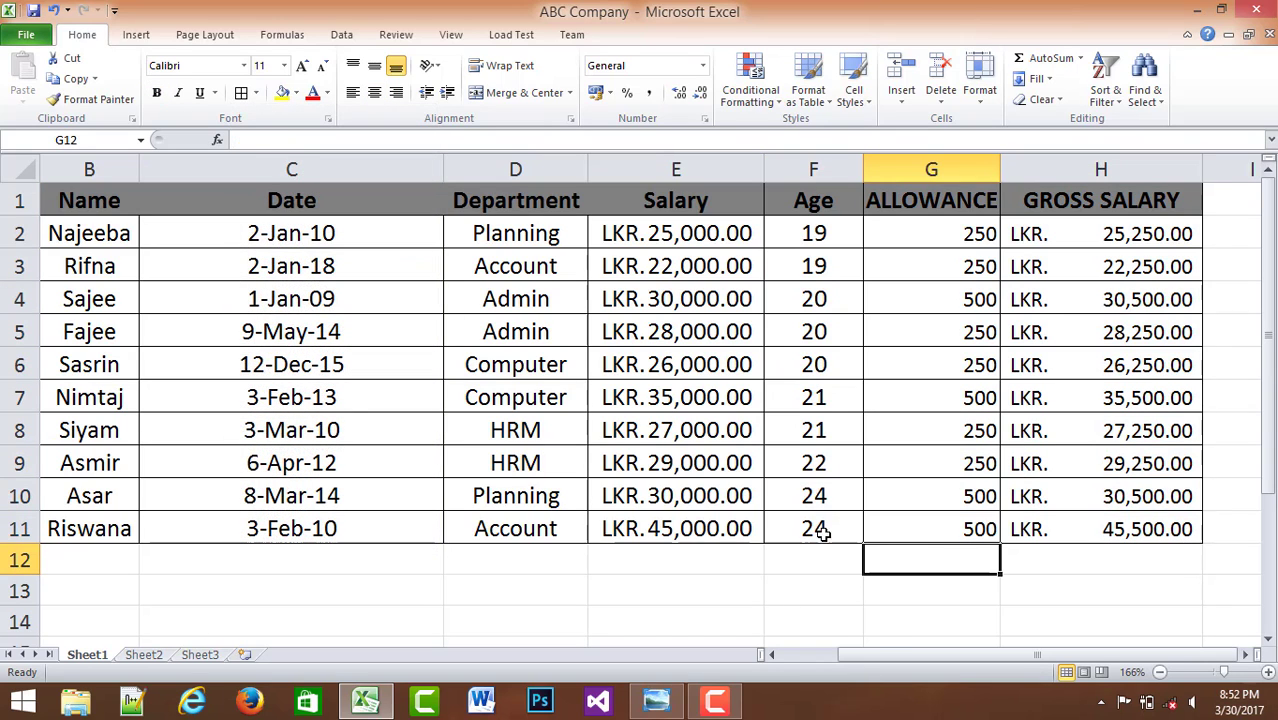
pyautogui.moveTo(87, 202); pyautogui.dragTo(73, 517)
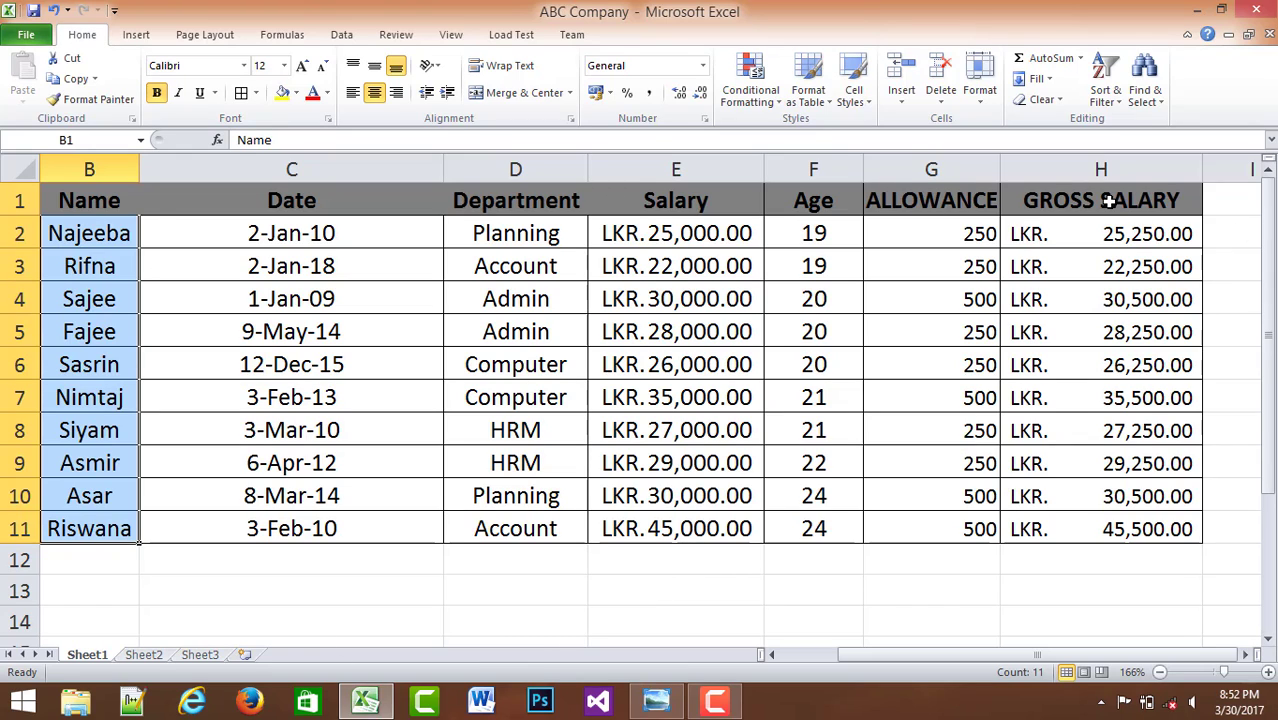
pyautogui.moveTo(1112, 200); pyautogui.dragTo(1121, 528)
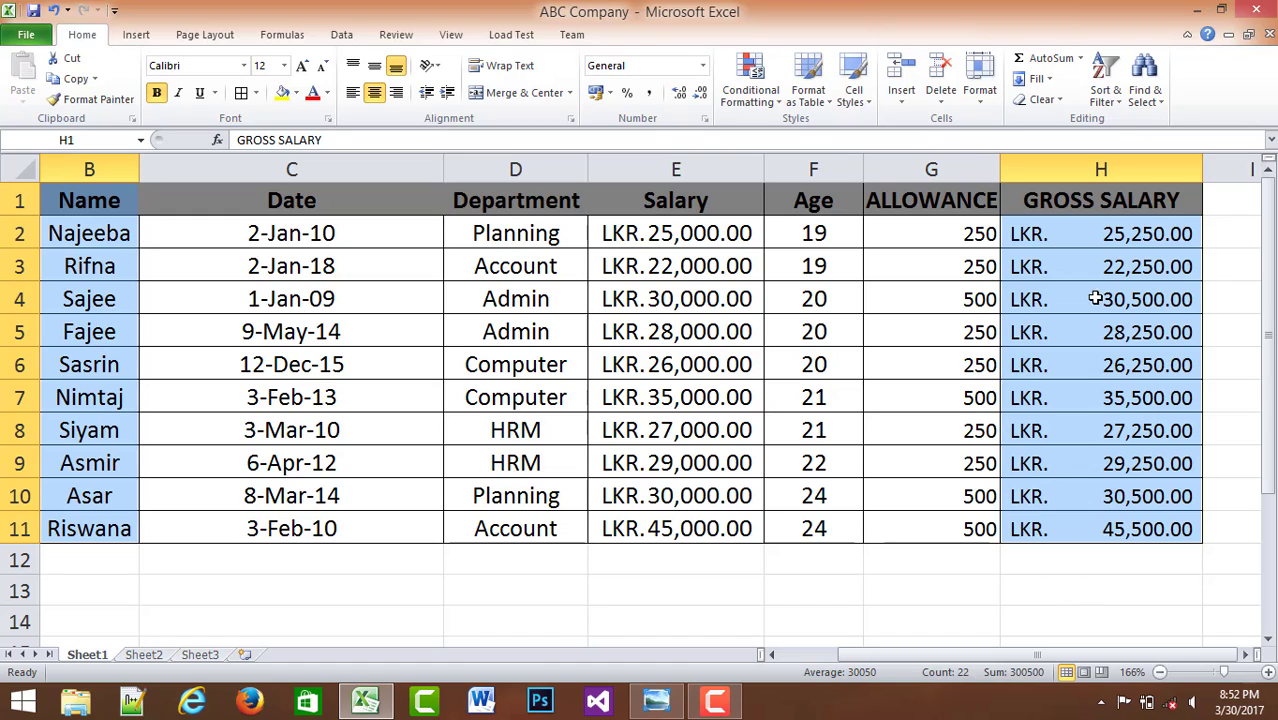
pyautogui.moveTo(1098, 548); pyautogui.dragTo(1095, 612)
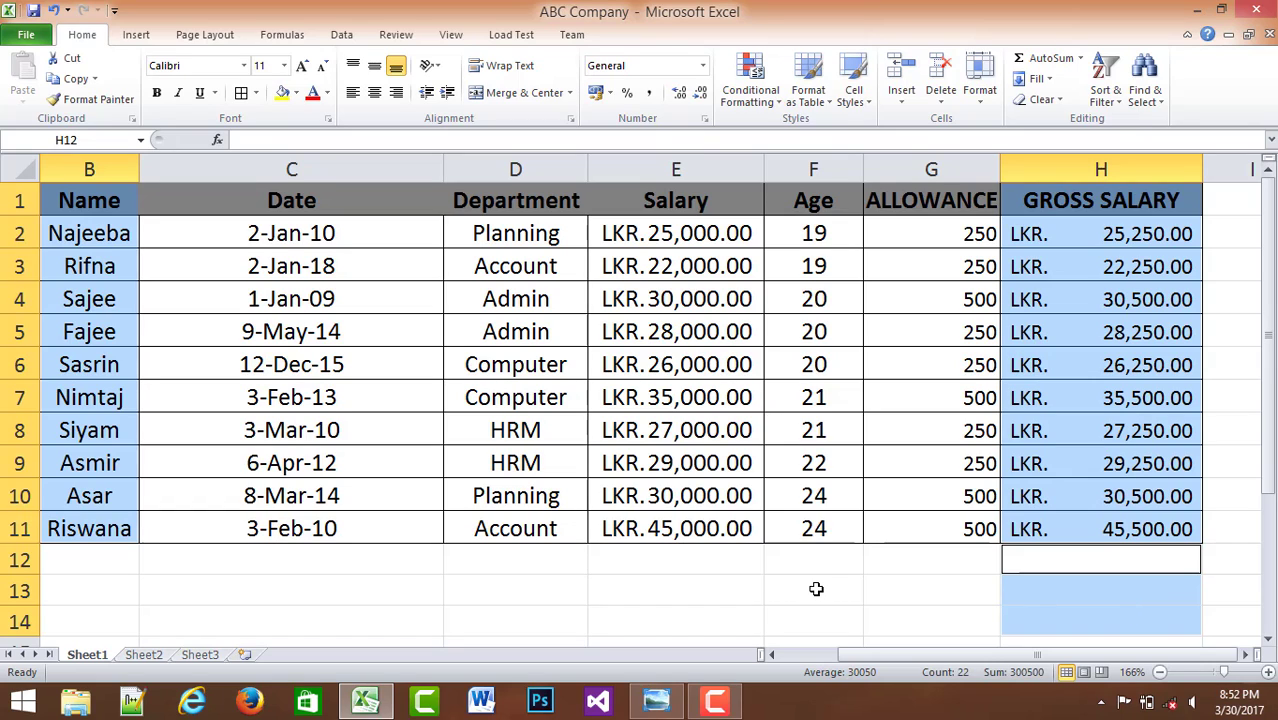
pyautogui.click(882, 588)
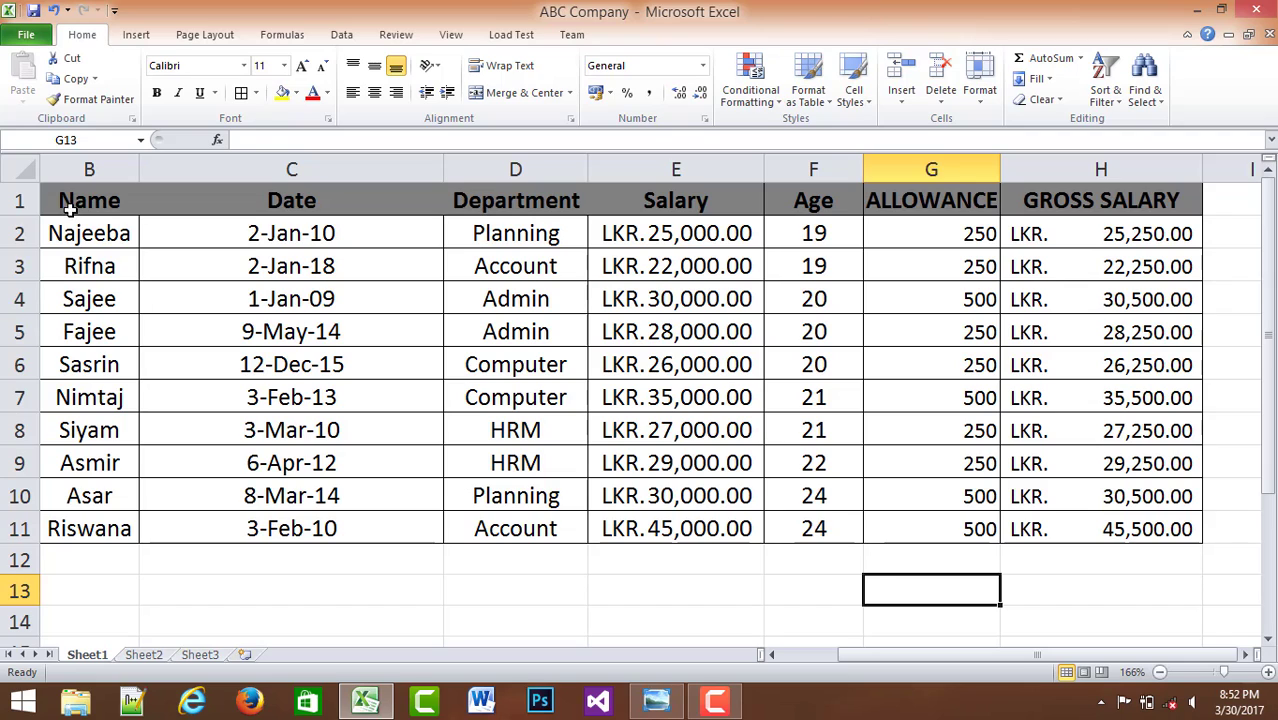
# - Insert a 3-D bar chart from the Name column B1:B11 and the GROSS SALARY column H1:H11 on Sheet1
pyautogui.moveTo(70, 207); pyautogui.dragTo(91, 528)
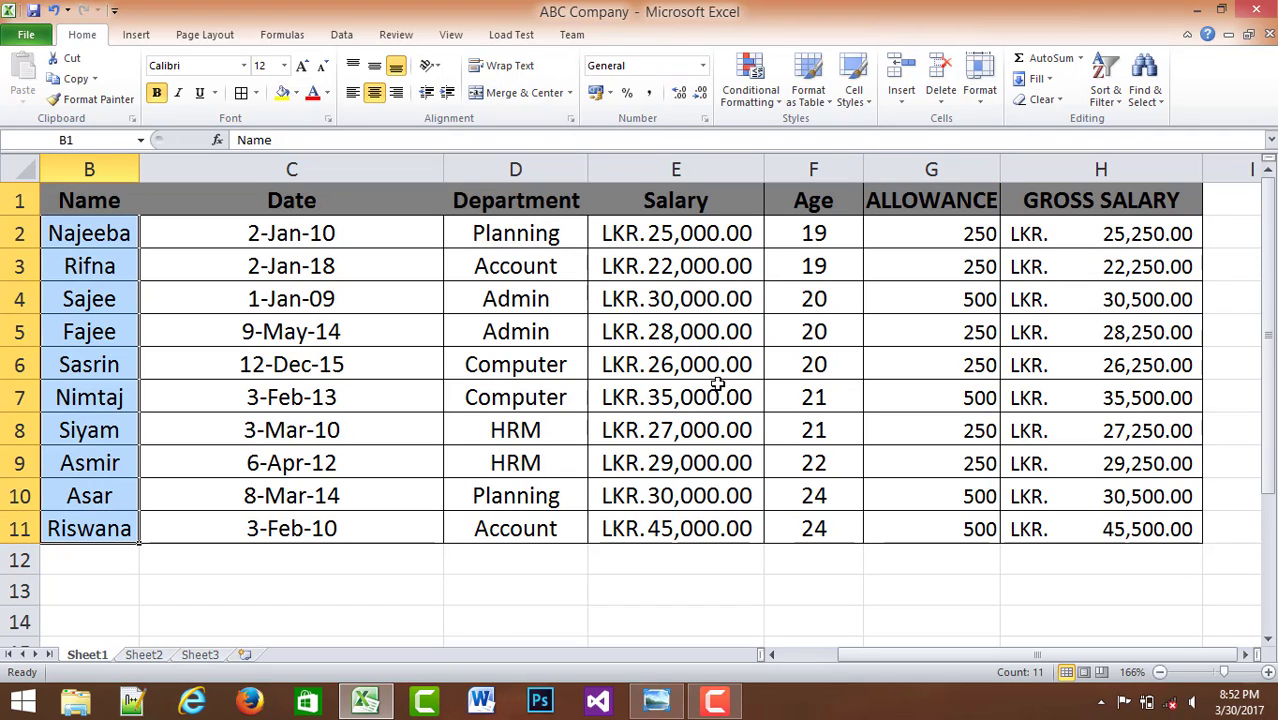
pyautogui.moveTo(1096, 200); pyautogui.dragTo(1093, 520)
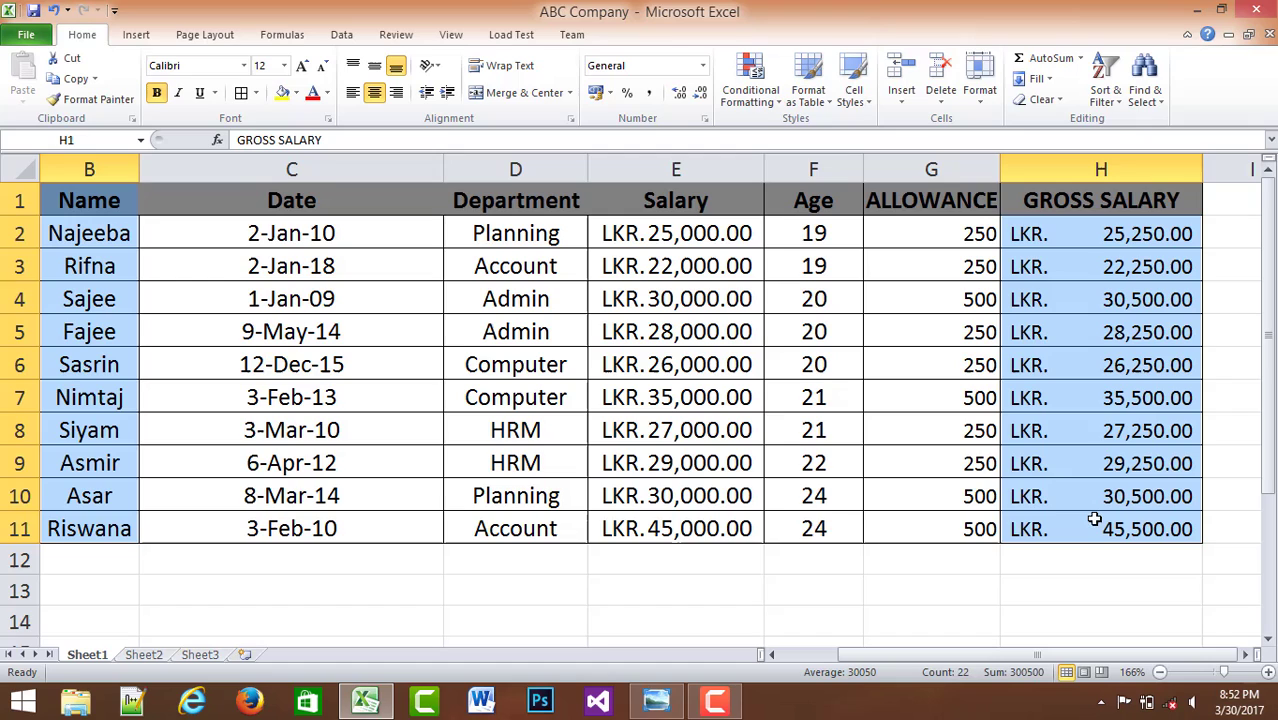
pyautogui.click(130, 36)
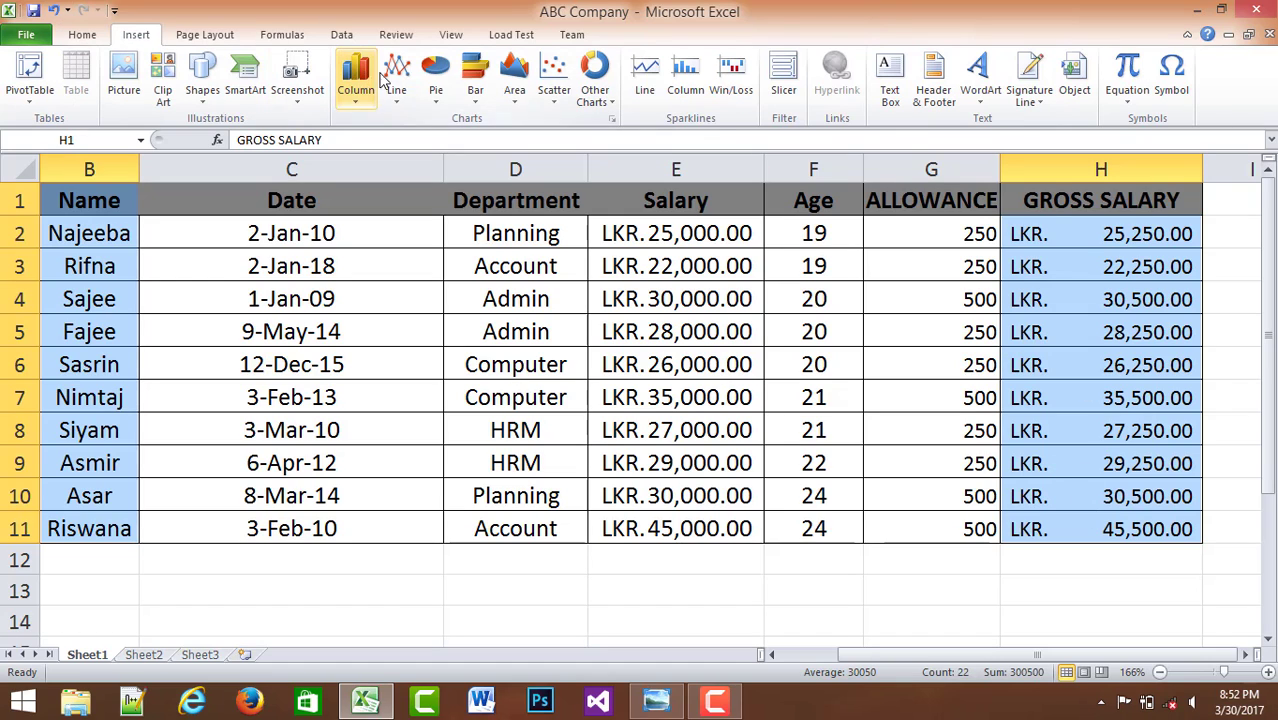
pyautogui.click(473, 75)
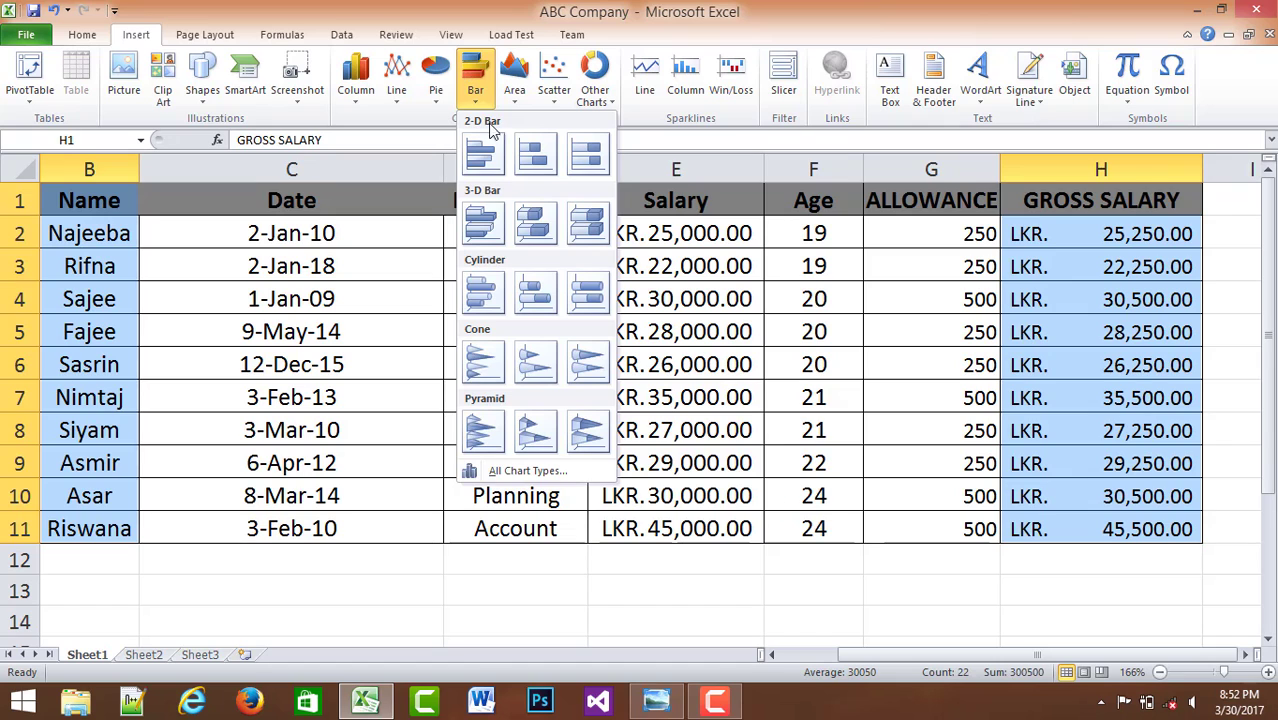
pyautogui.click(518, 234)
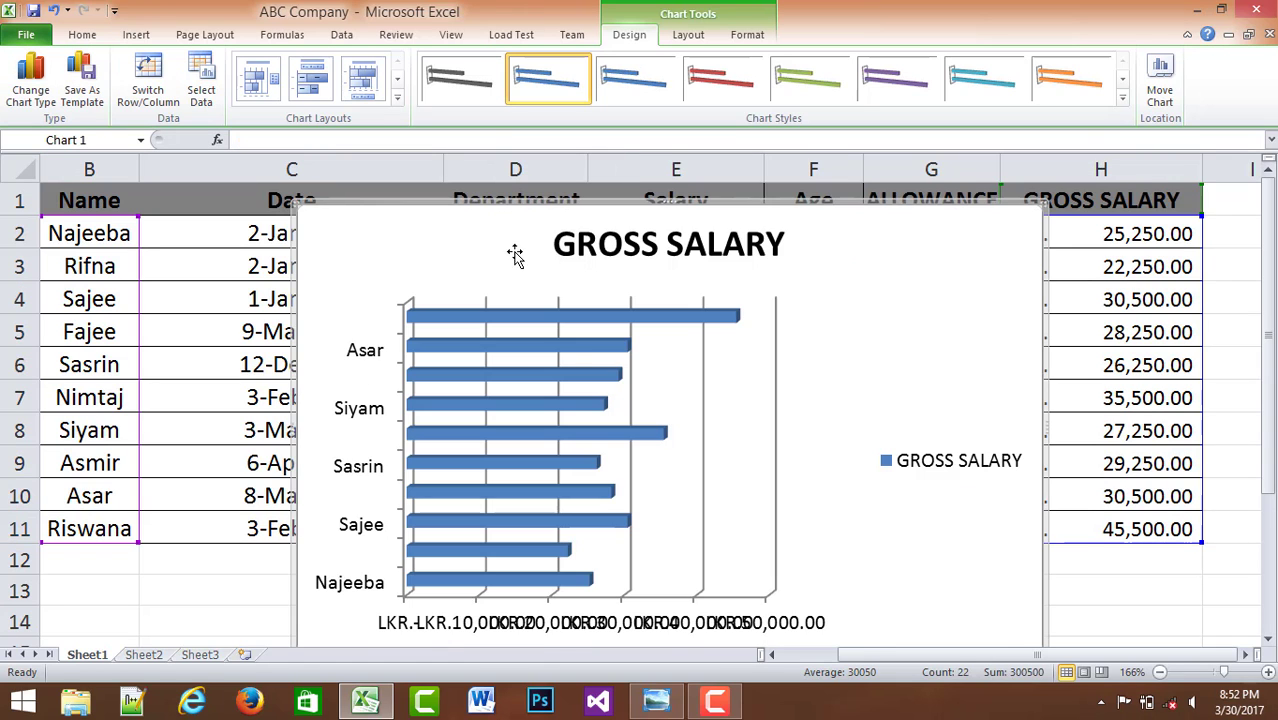
pyautogui.scroll(-3, 528, 271)
pyautogui.scroll(3, 752, 356)
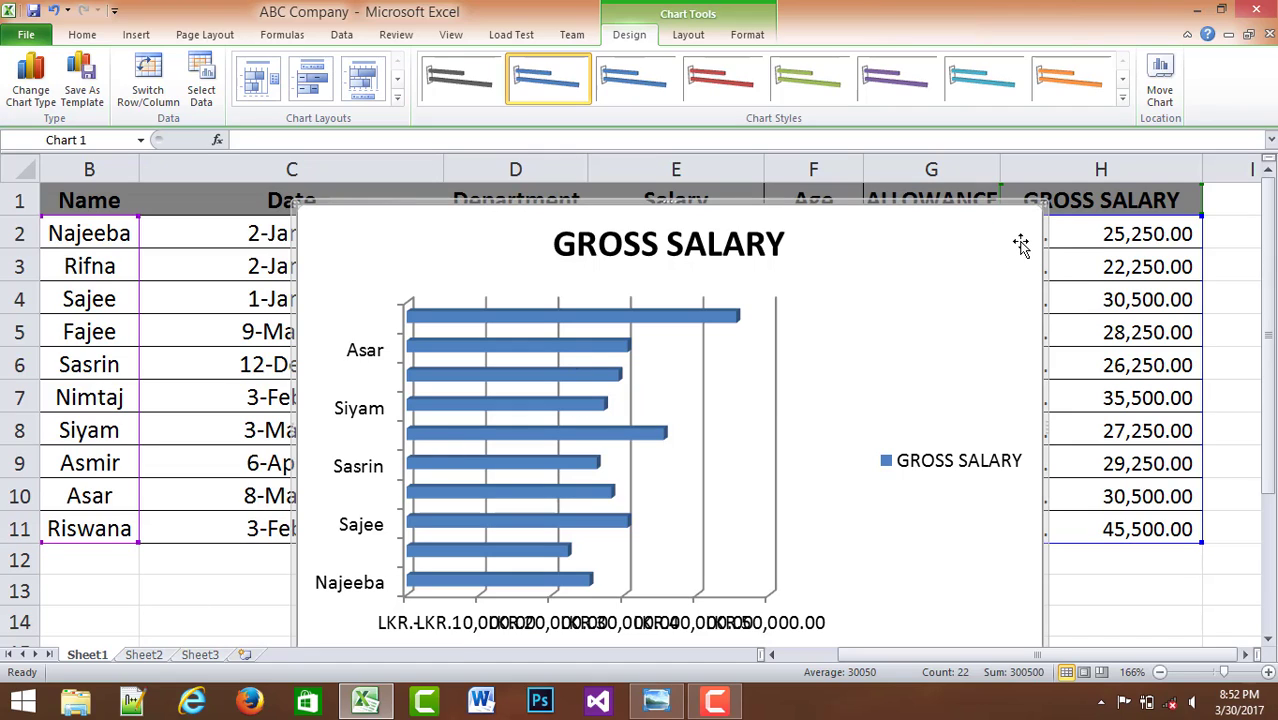
# - Cut the gross salary chart from Sheet1 and paste it into a new chart sheet inserted before Sheet3
pyautogui.rightClick(911, 235)
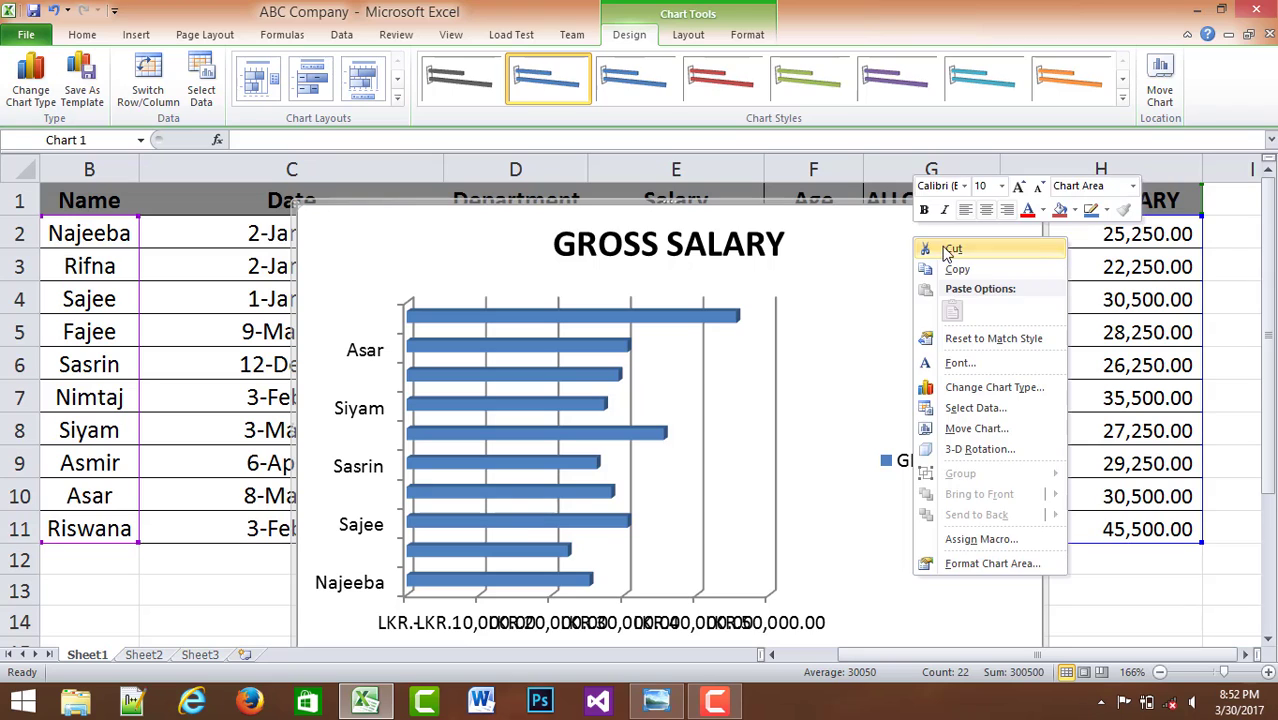
pyautogui.click(942, 250)
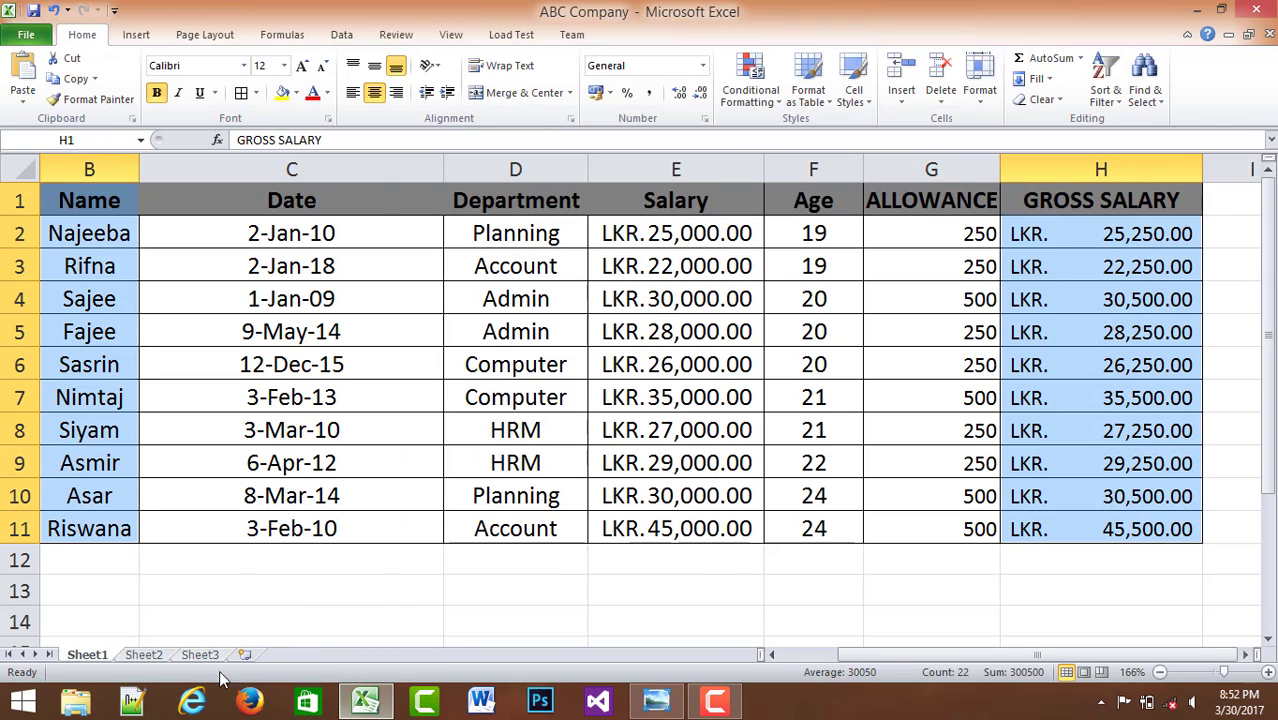
pyautogui.click(143, 654)
pyautogui.click(199, 654)
pyautogui.rightClick(203, 654)
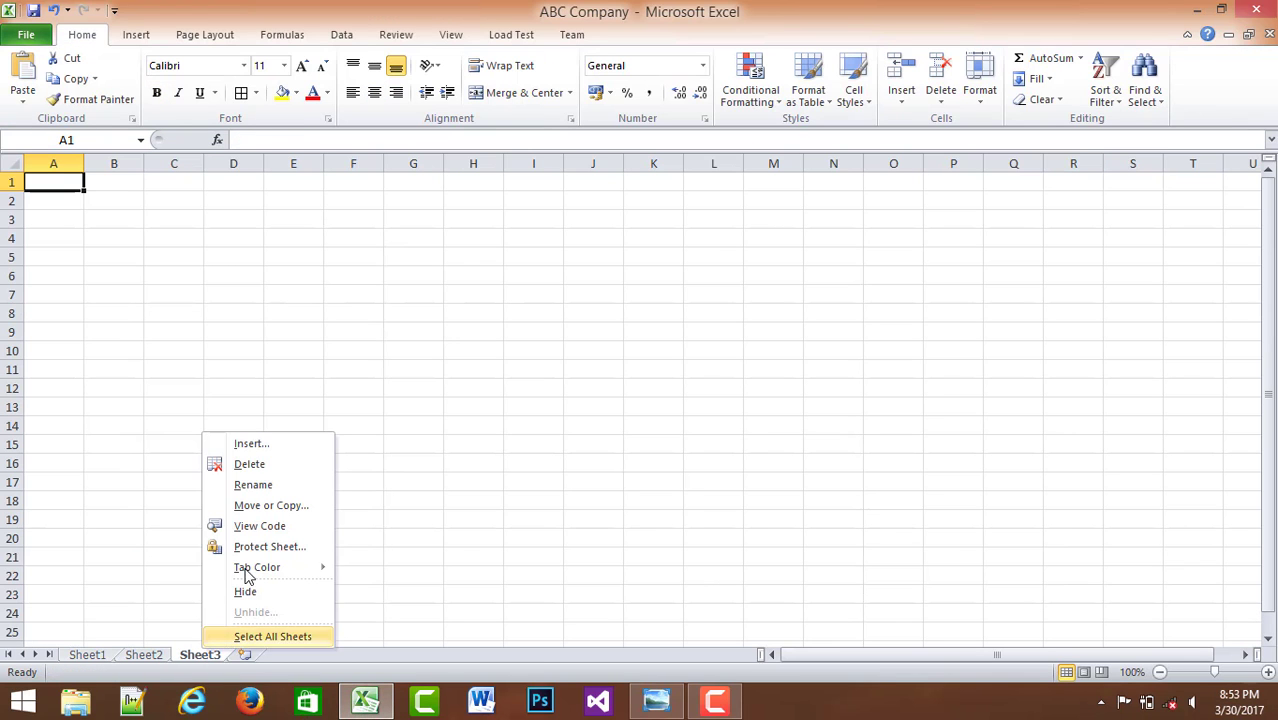
pyautogui.click(248, 443)
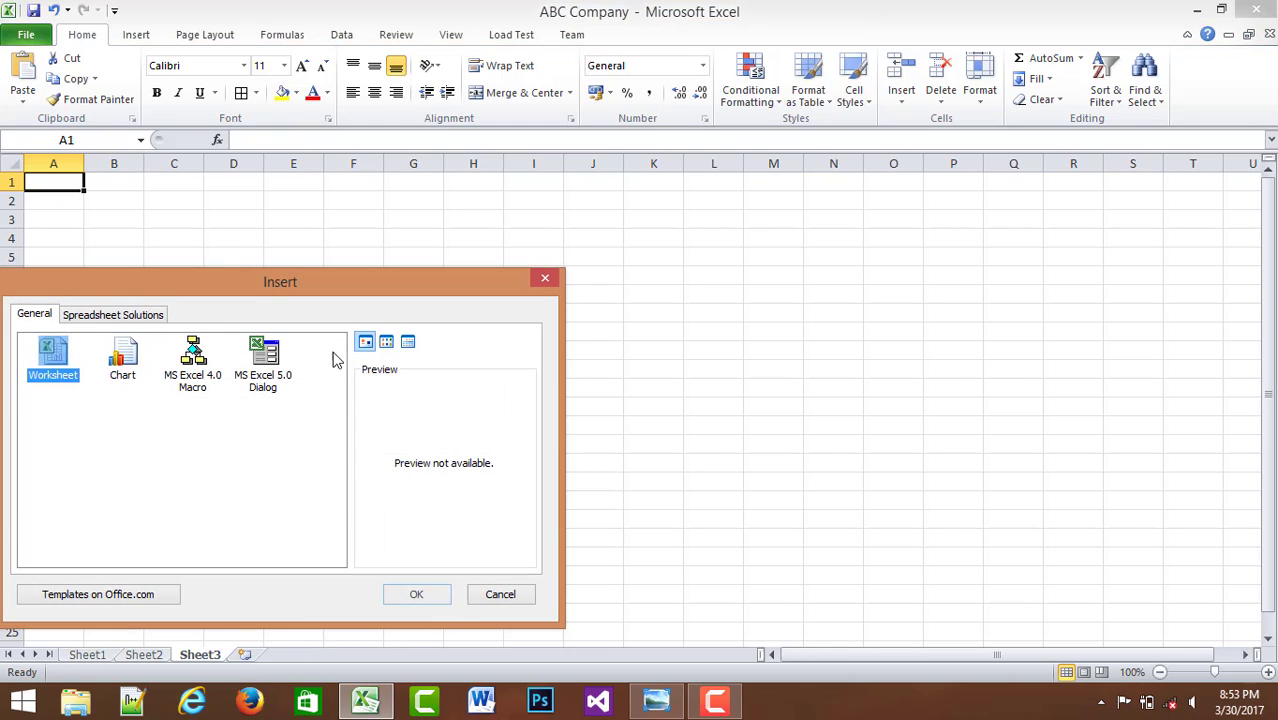
pyautogui.click(136, 374)
pyautogui.click(420, 596)
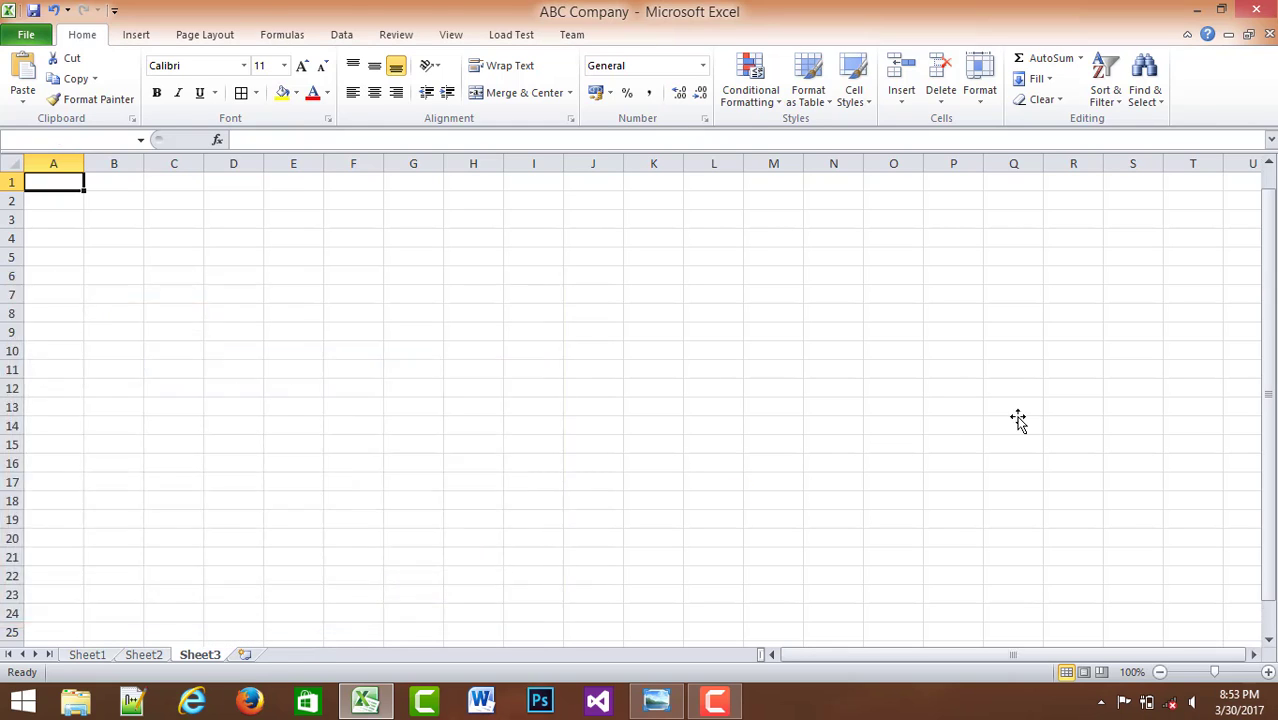
pyautogui.rightClick(552, 258)
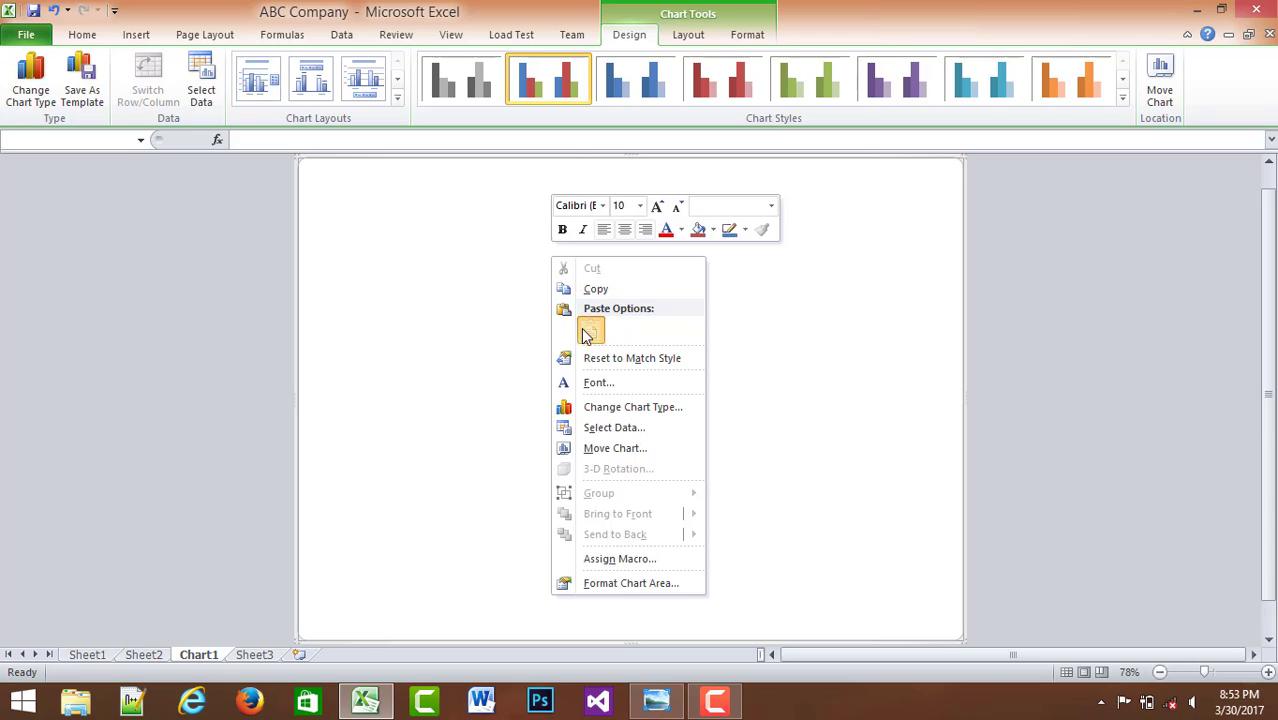
pyautogui.click(589, 330)
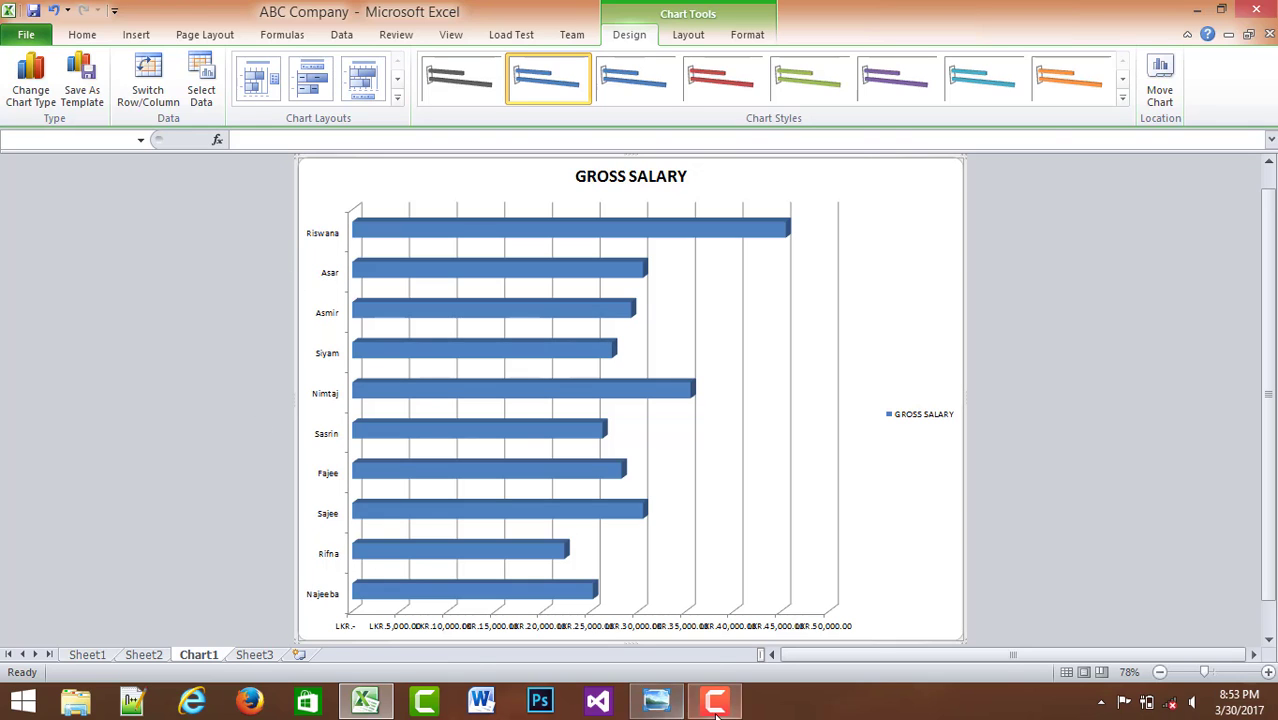
# - Review the full list of exam questions in Windows Photo Viewer, and close the viewer
pyautogui.click(656, 702)
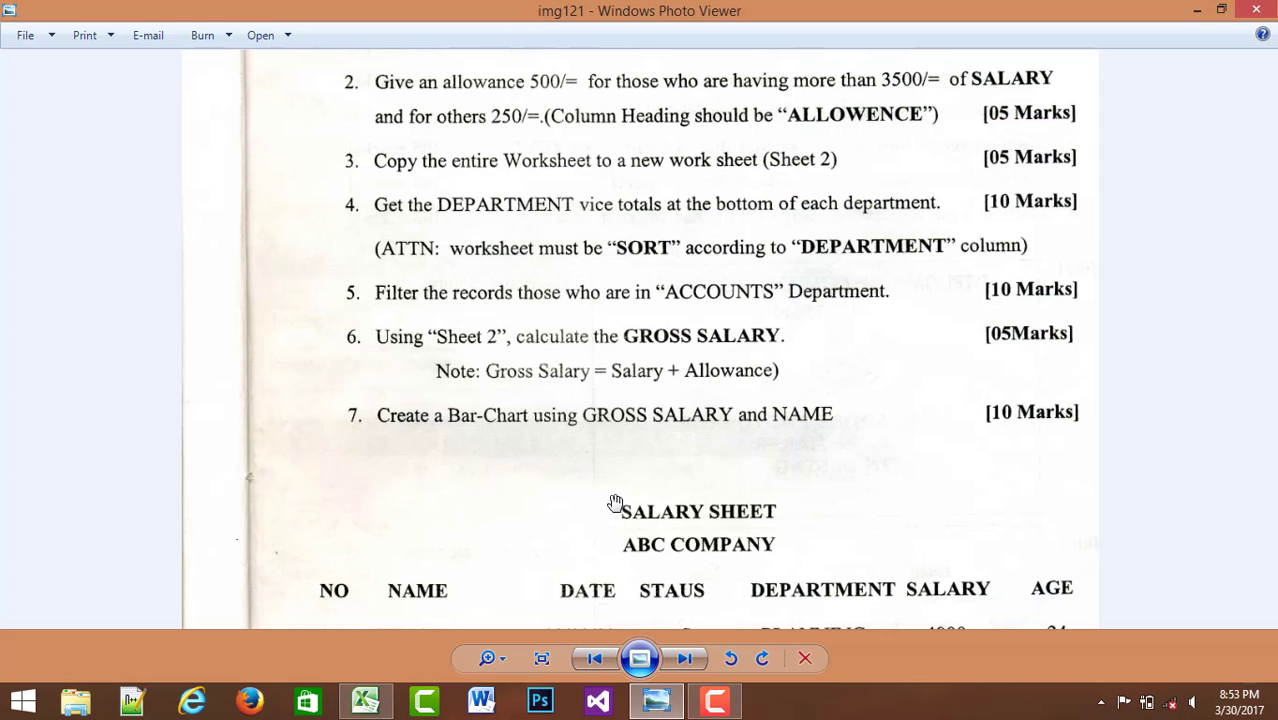
pyautogui.moveTo(536, 174); pyautogui.dragTo(656, 323)
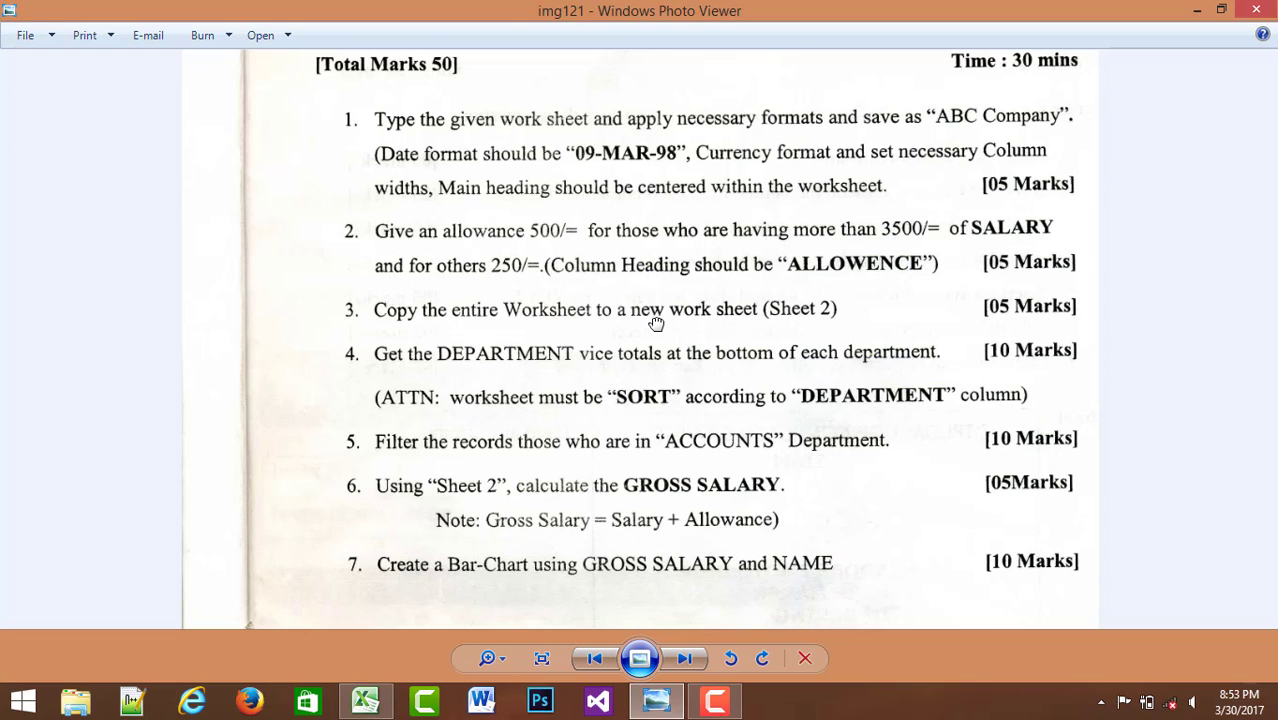
pyautogui.moveTo(656, 323); pyautogui.dragTo(736, 341)
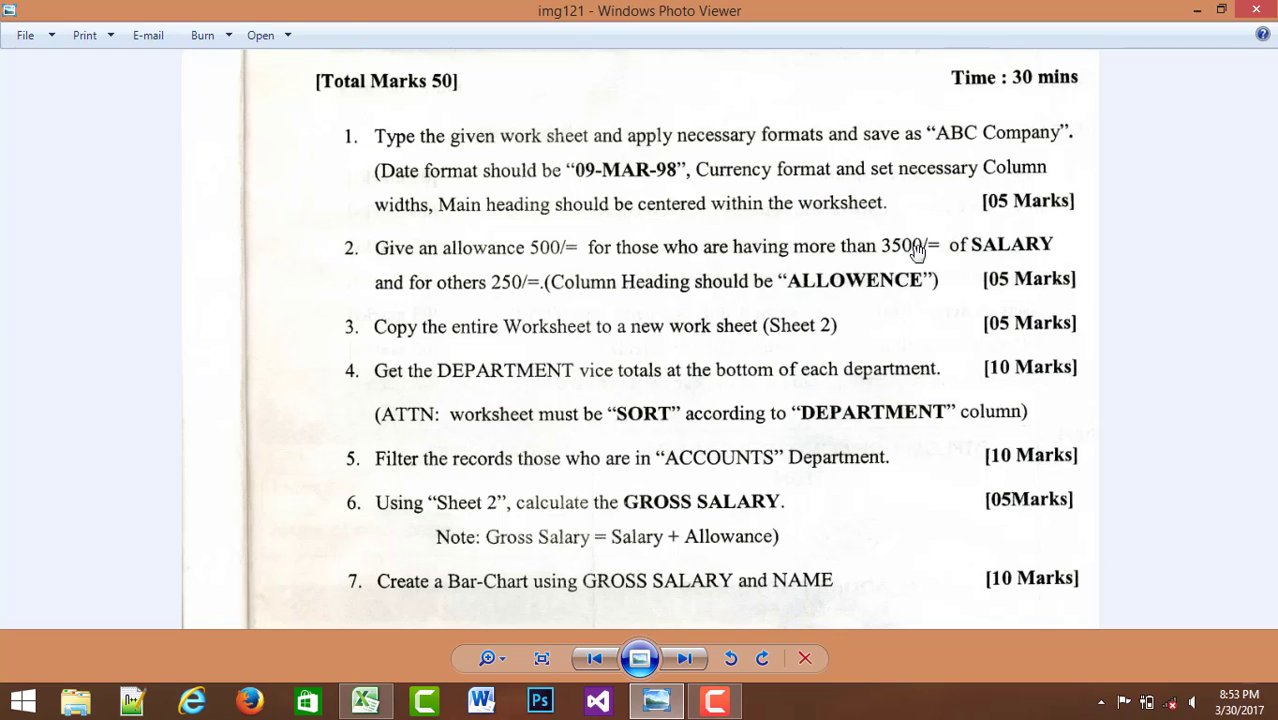
pyautogui.click(1258, 10)
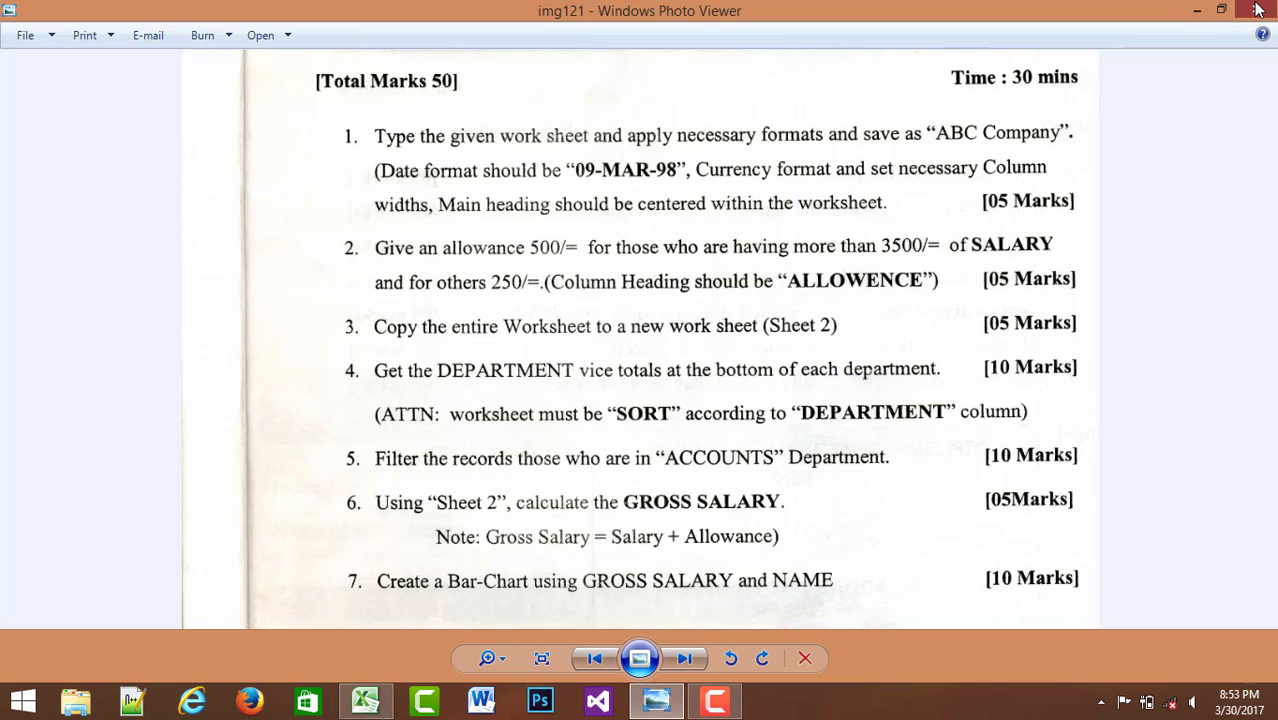
# - Close Excel, saving the changes to ABC Company.xlsx
pyautogui.hotkey('alt', 'F4')
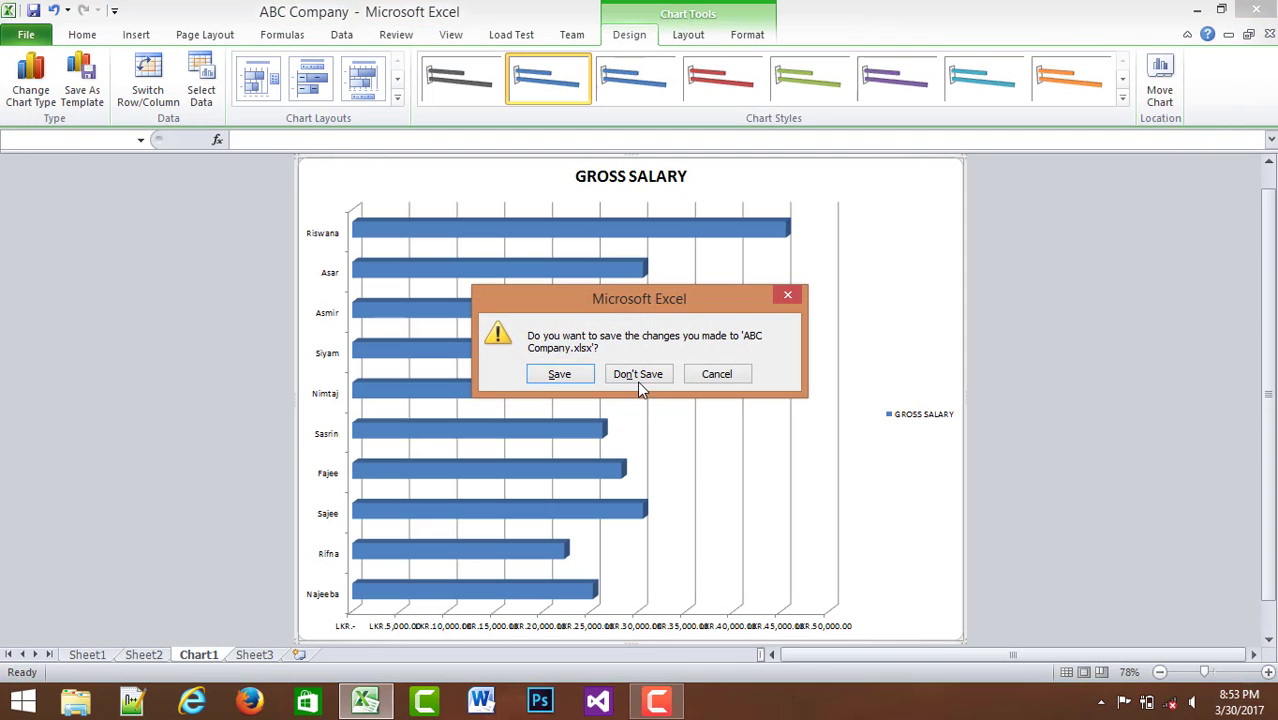
pyautogui.click(560, 373)
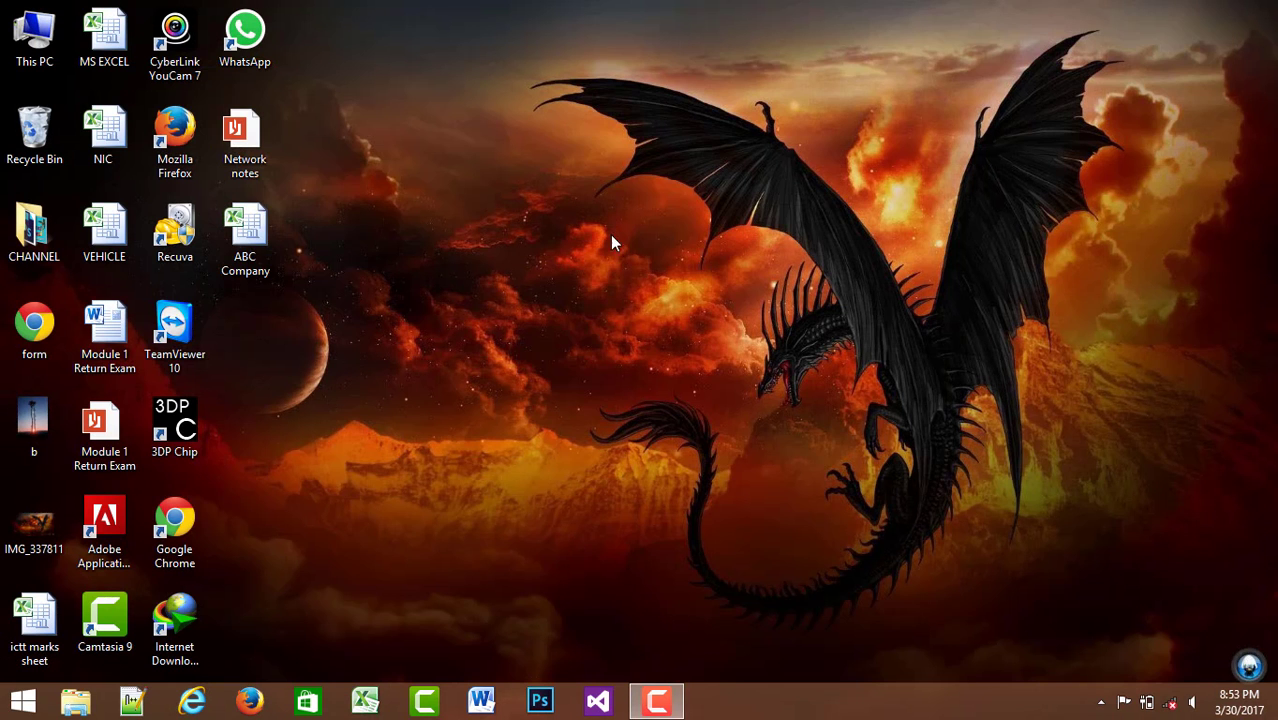
pyautogui.rightClick(538, 135)
pyautogui.click(575, 186)
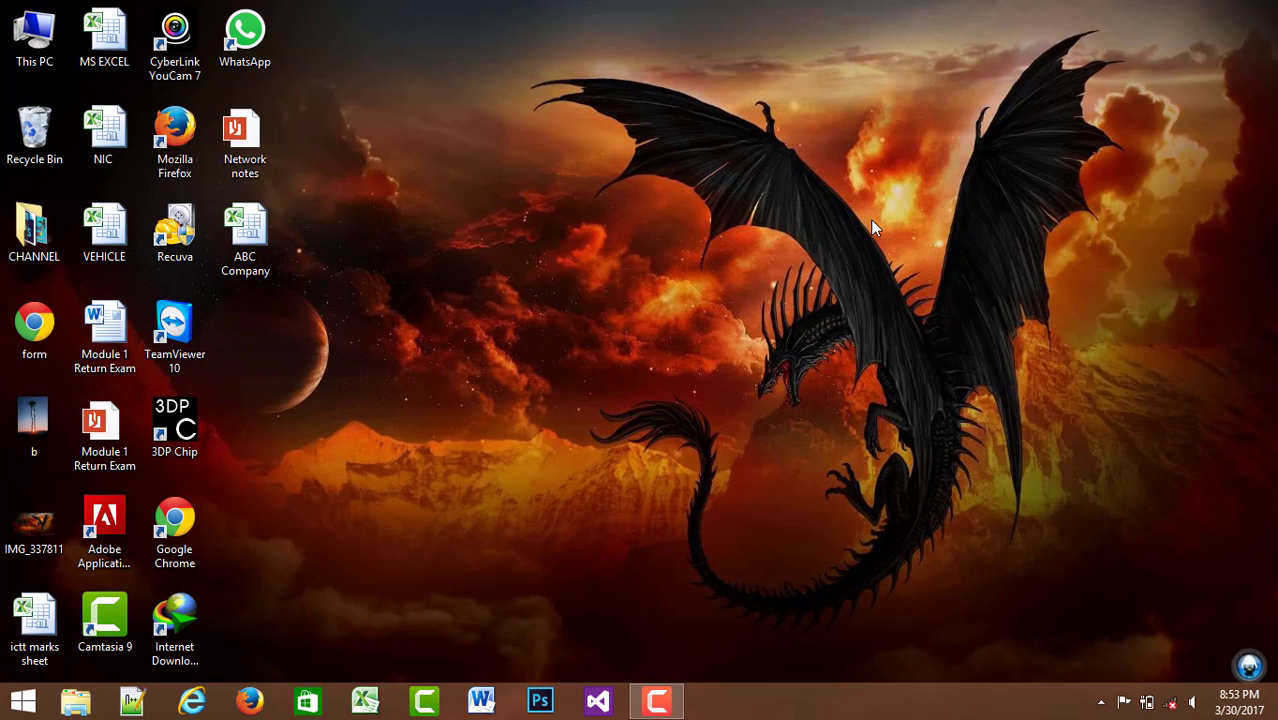